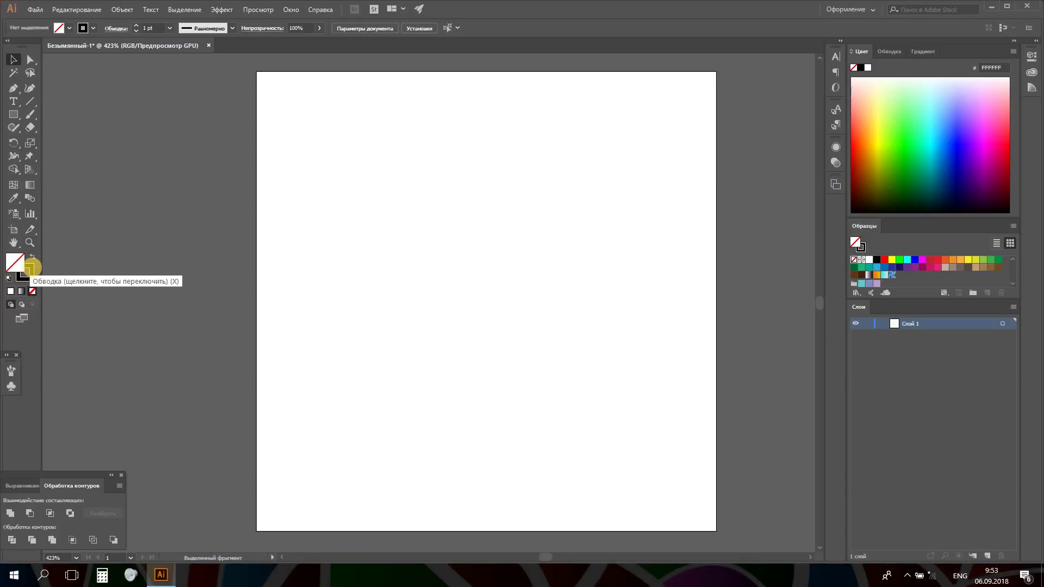
Step: Make black the active stroke with no fill and place a Pen anchor at the curve's bottom
left_click(30, 268)
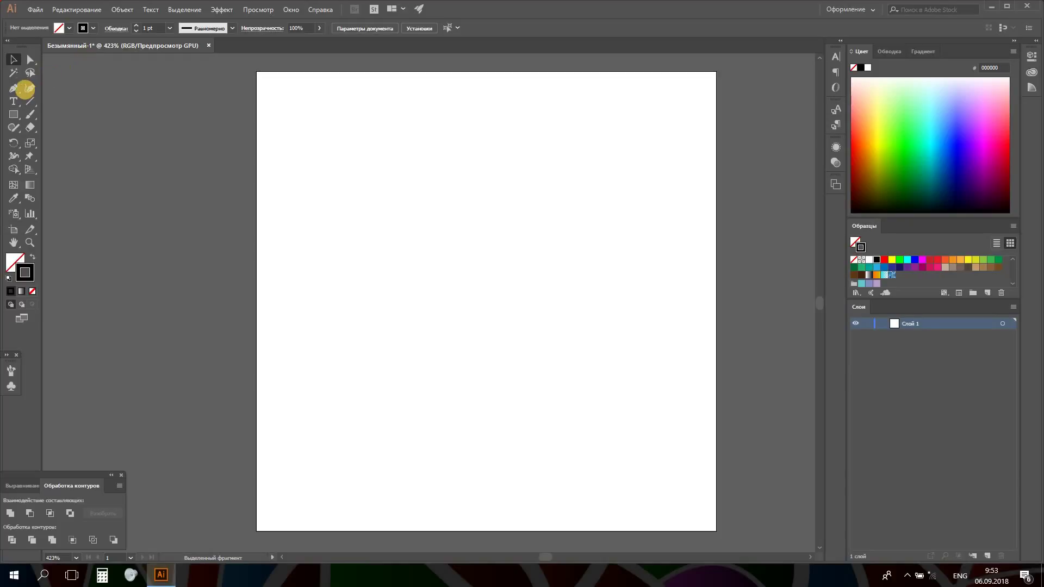
left_click(14, 87)
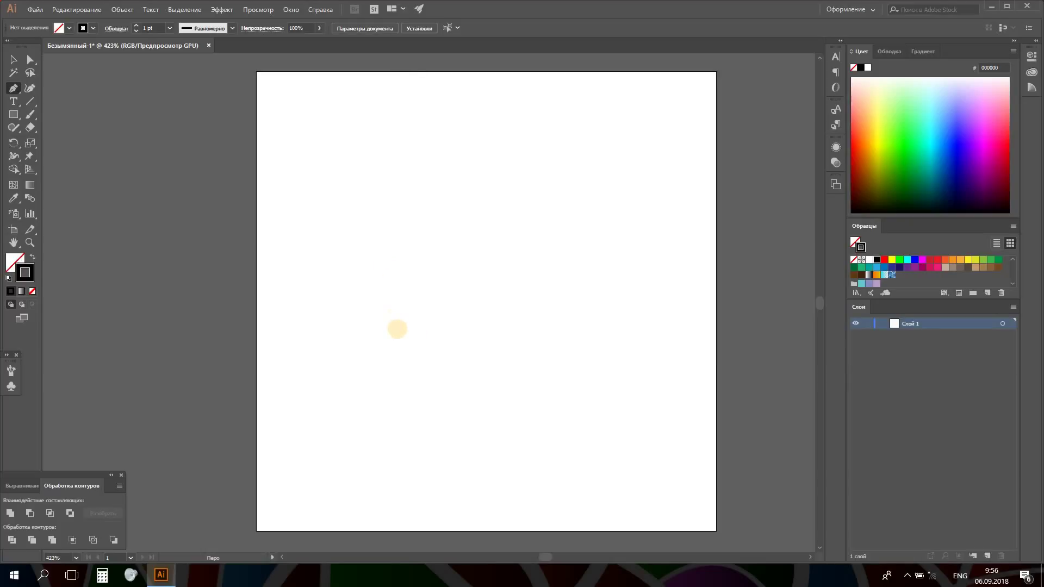
left_click(396, 329)
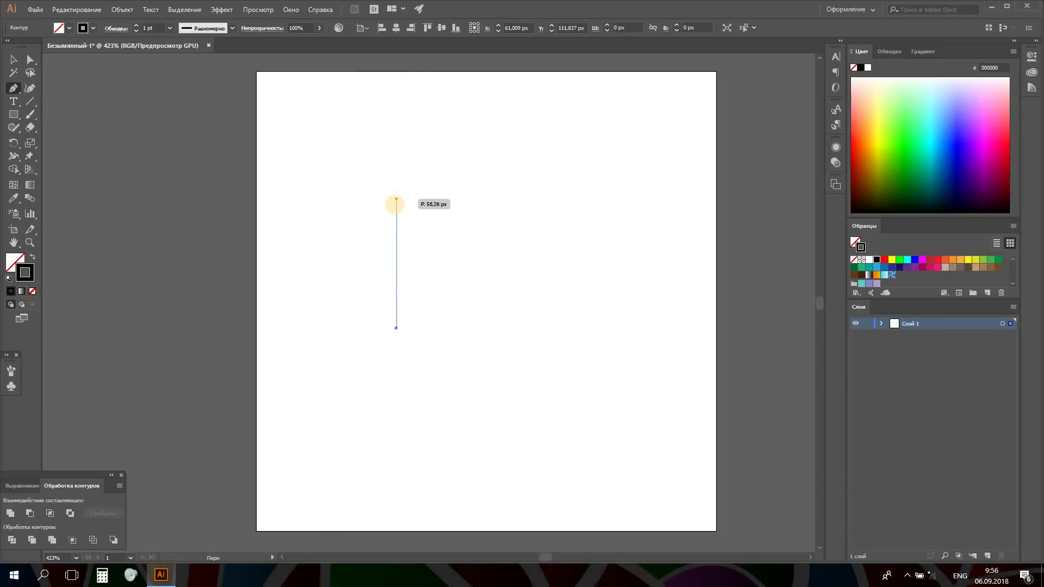
Step: Draw a smooth curved upper point to form the hook-shaped left half-heart stroke
left_click_drag(395, 205, 497, 263)
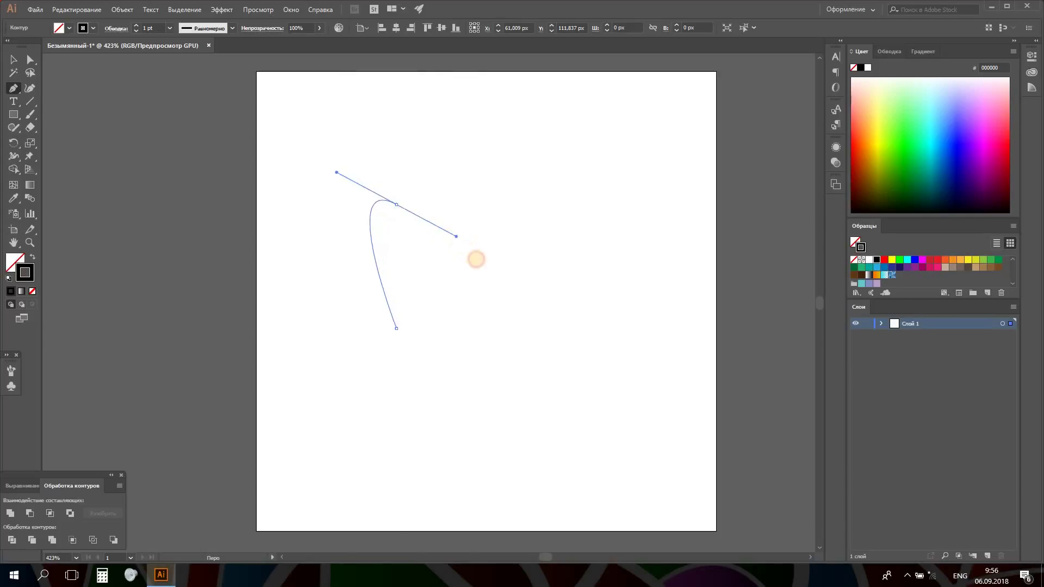
mouse_move(567, 232)
left_mouse_down()
mouse_move(542, 303)
mouse_move(528, 286)
left_mouse_up()
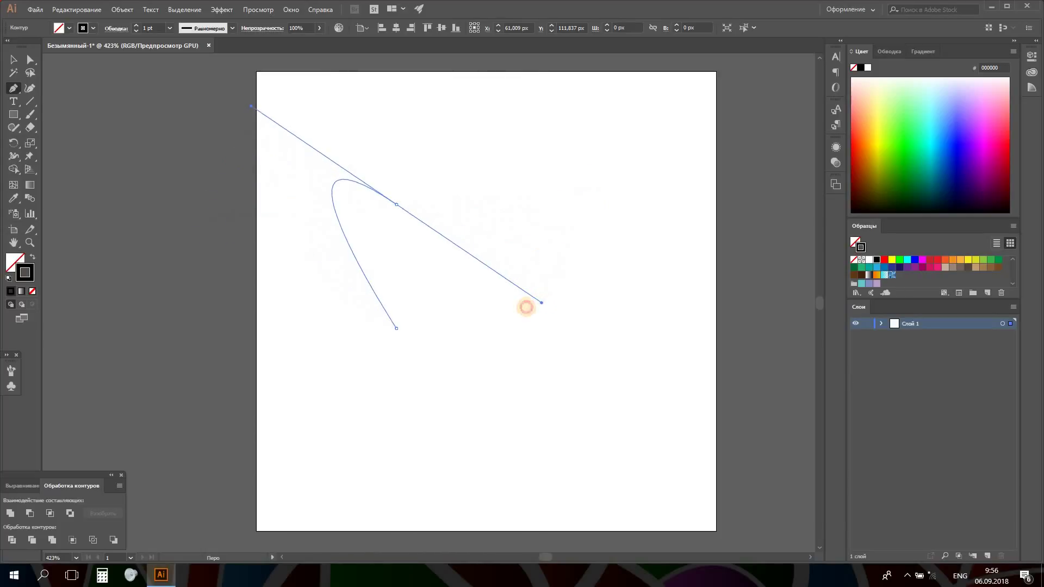
left_click_drag(529, 285, 528, 286)
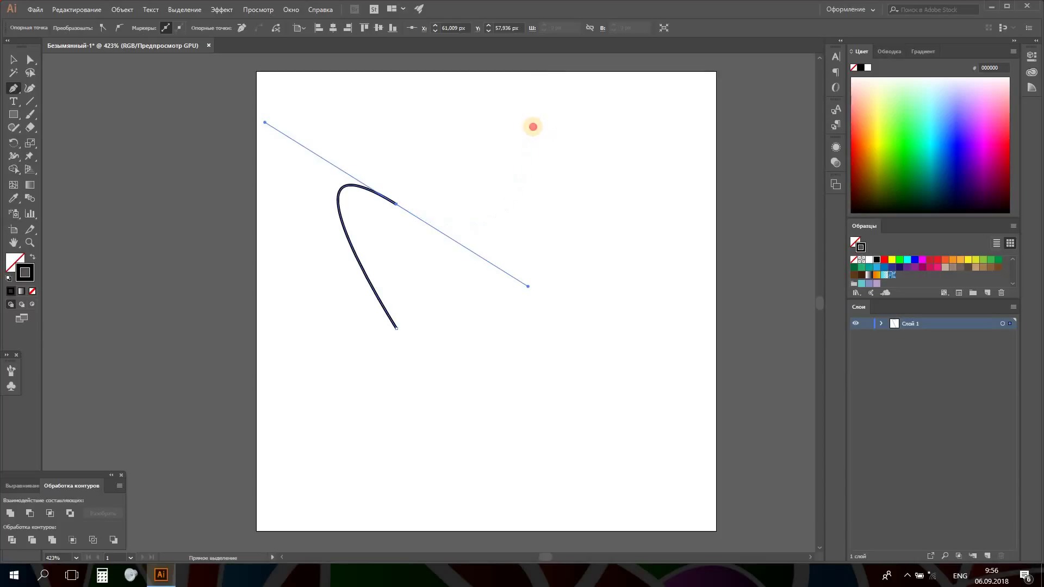
left_click(533, 127, "ctrl")
Step: Zoom the view to 800% and select the curved path as one object
left_click(12, 59)
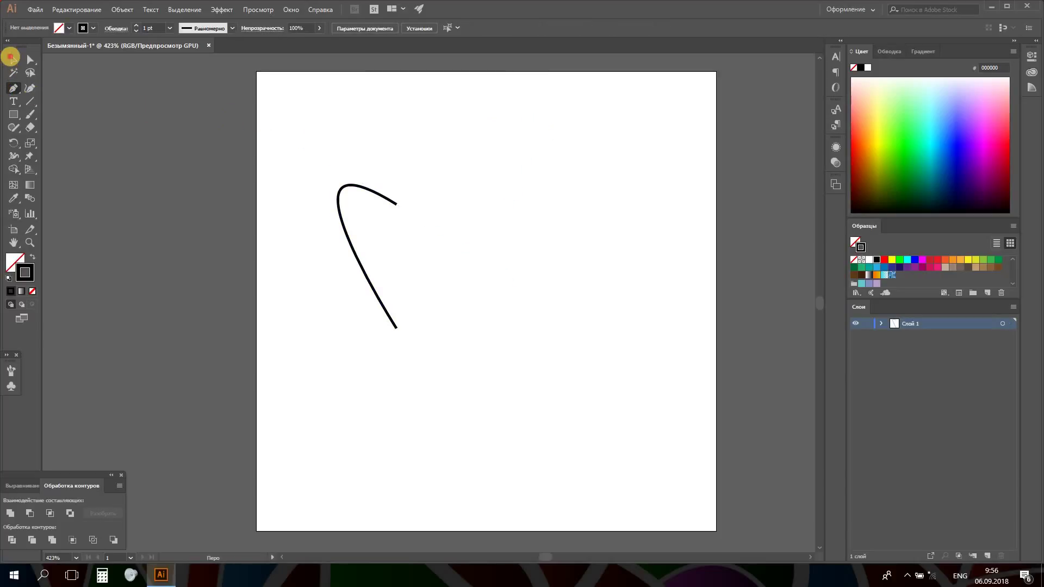
left_click_drag(75, 557, 100, 335)
left_click(100, 337)
scroll(275, 300, "up", 3)
scroll(280, 283, "up", 1)
left_click(286, 269)
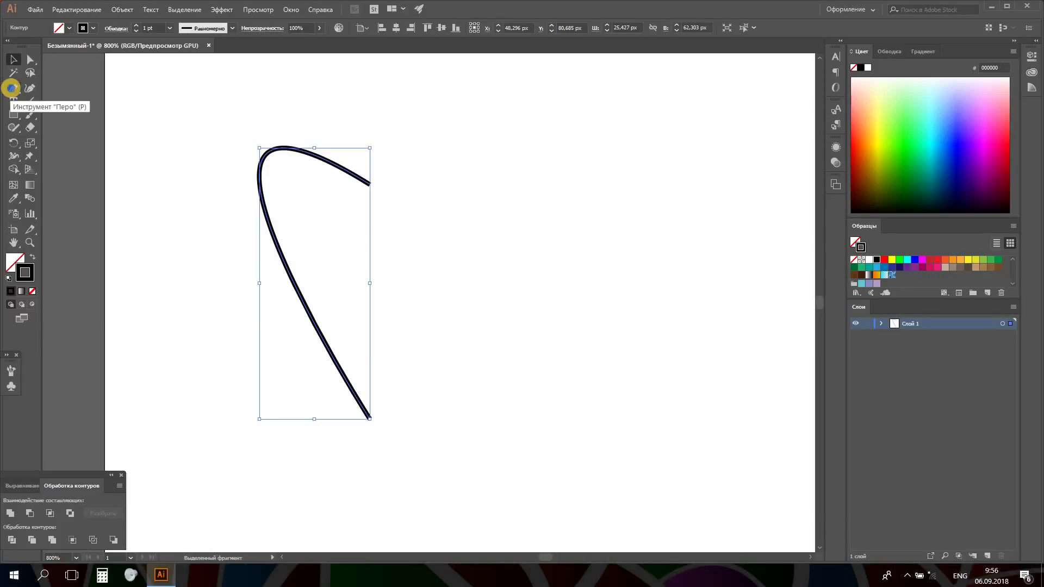
Step: Add an extra anchor point on the curve's upper-left bend with the Add Anchor Point tool
left_click(11, 88)
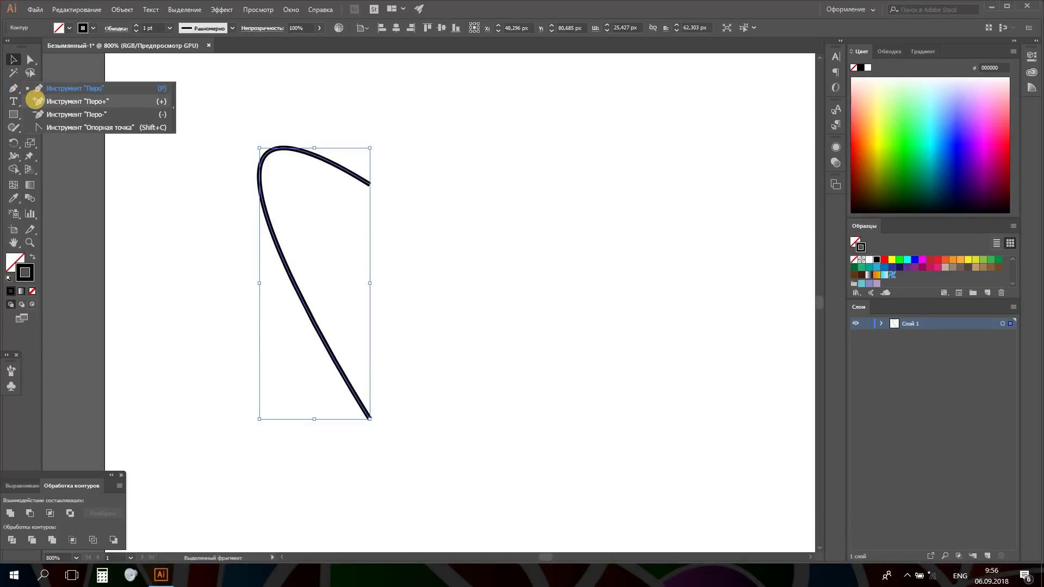
left_click(38, 100)
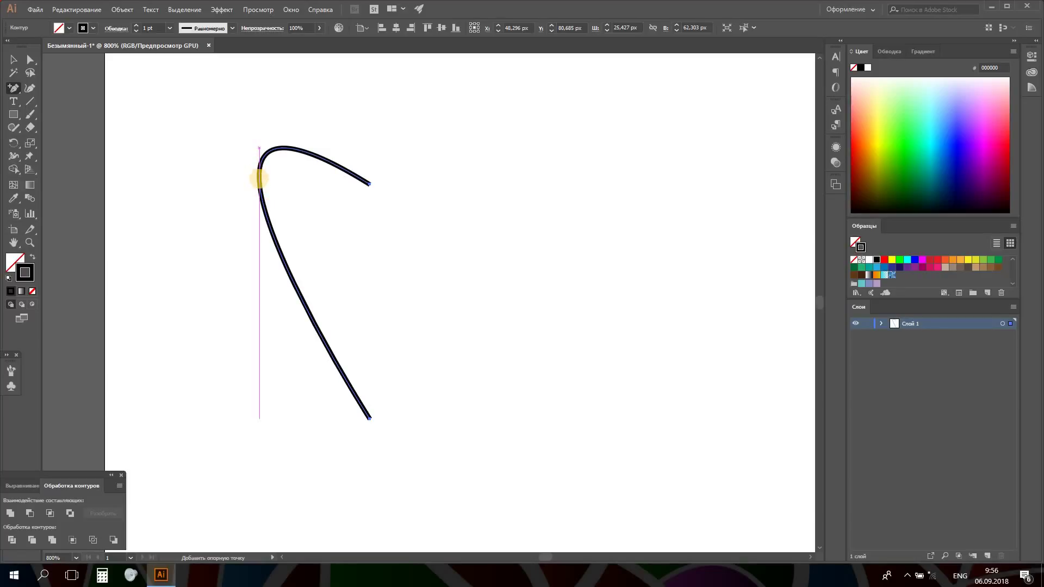
left_click(259, 179)
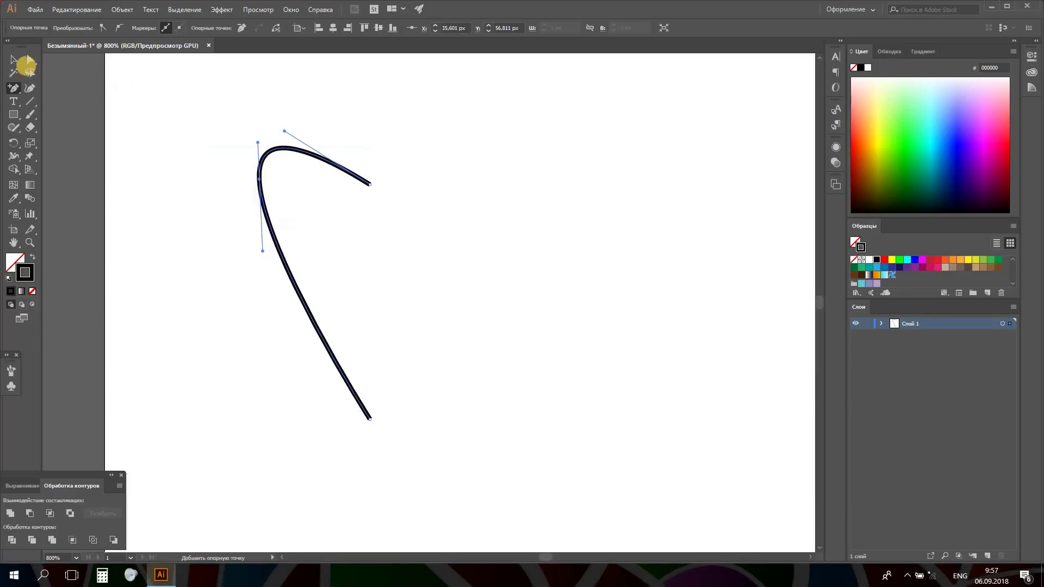
Step: Move the new left anchor outward and make its direction handles vertical to round the curve
left_click(29, 59)
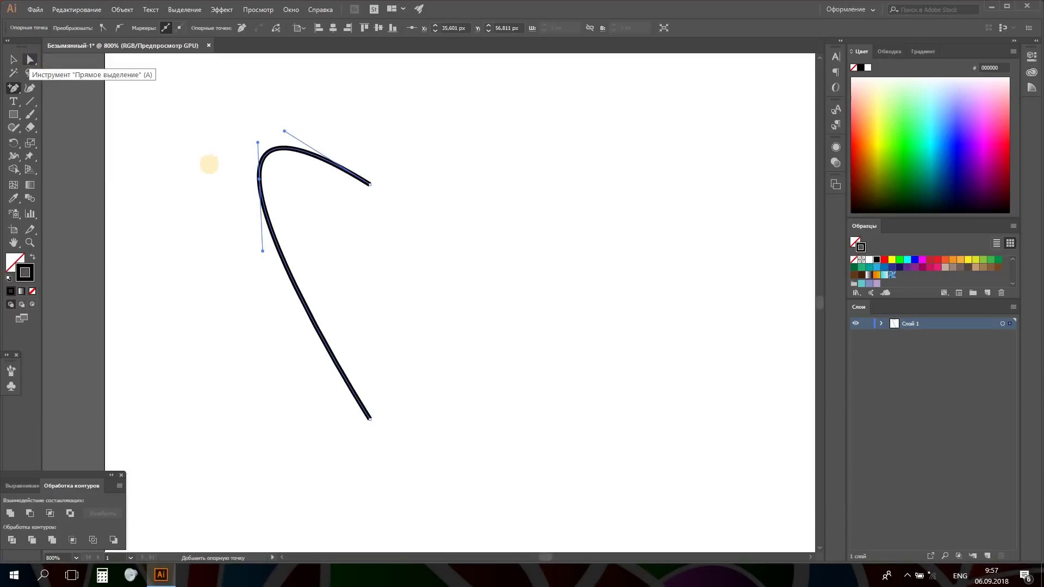
left_click(259, 178)
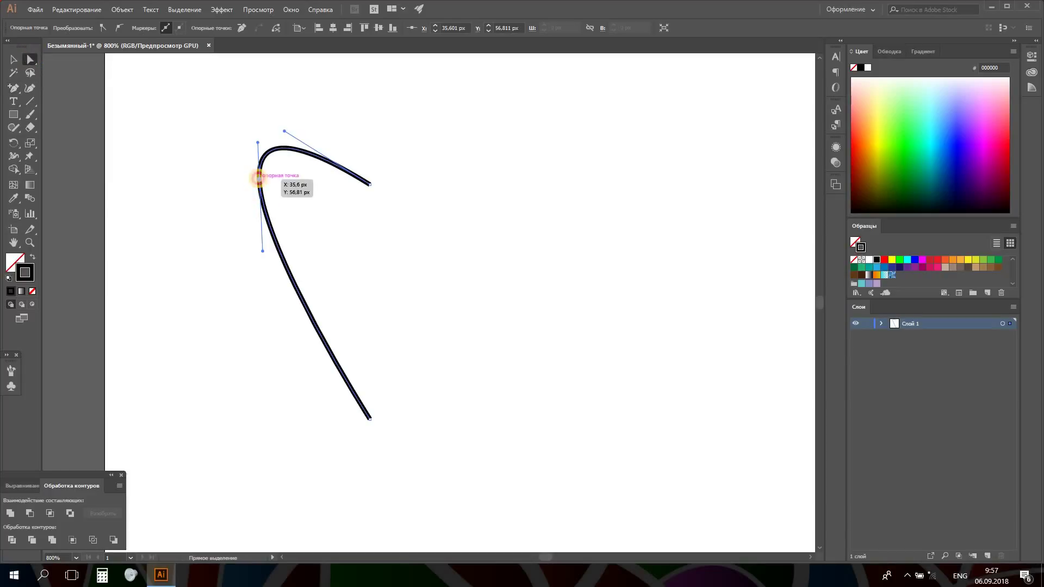
left_click(259, 177)
left_click_drag(259, 179, 223, 202)
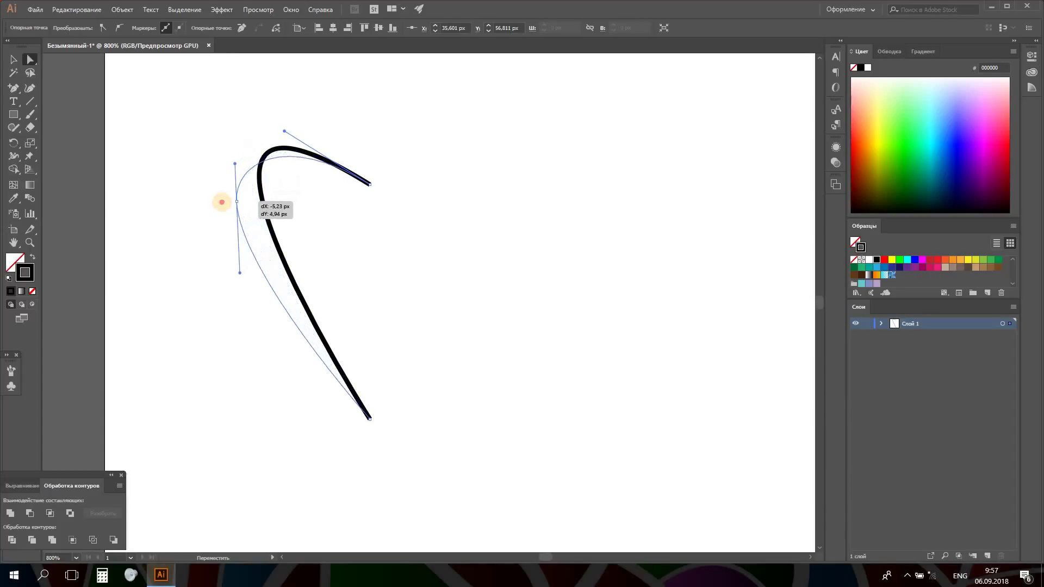
left_click_drag(221, 165, 232, 137)
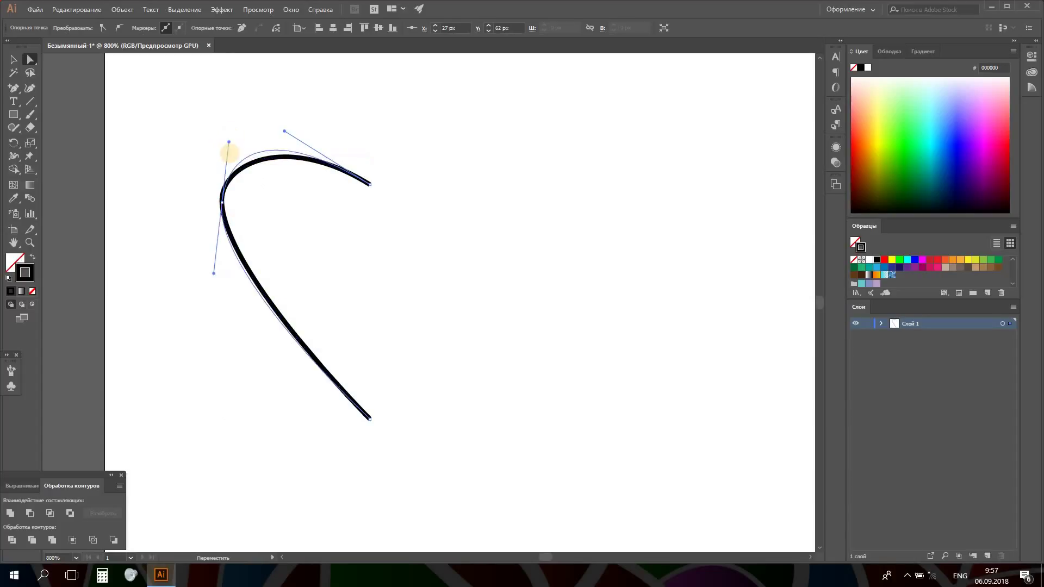
left_click_drag(210, 273, 221, 289)
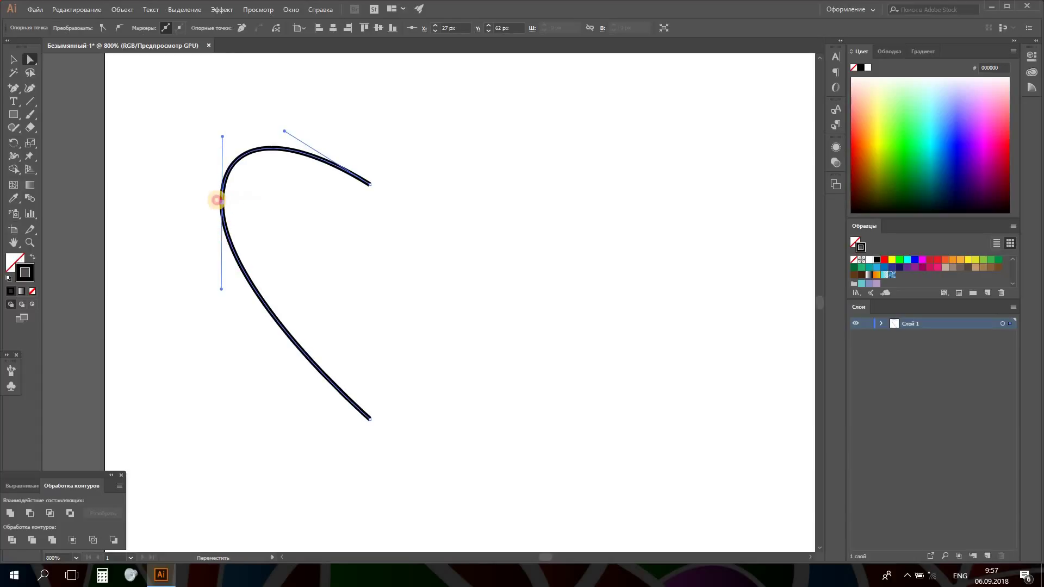
left_click_drag(217, 200, 213, 197)
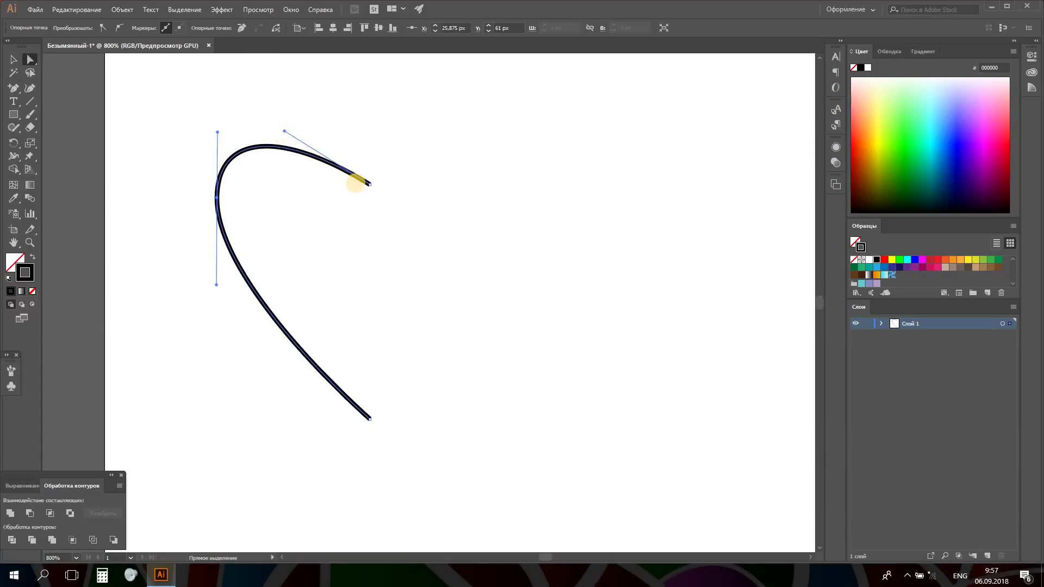
Step: Pull out and adjust the upper-right end's handle, then reselect the whole curve
mouse_move(370, 184)
left_mouse_down()
mouse_move(284, 131)
mouse_move(308, 122)
left_mouse_up()
left_click_drag(217, 132, 217, 121)
left_click_drag(370, 184, 377, 177)
left_click(13, 59)
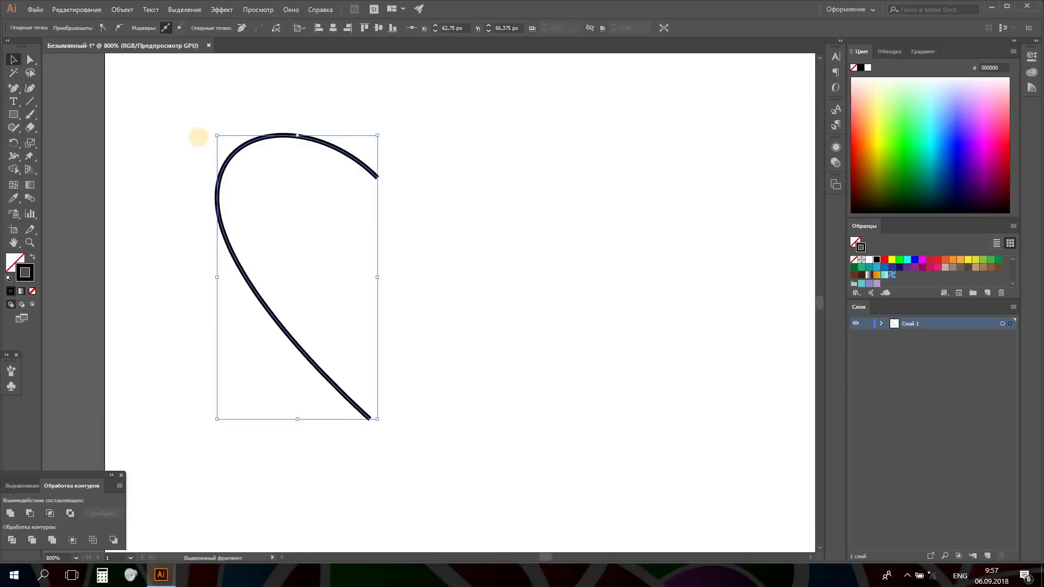
left_click(198, 136)
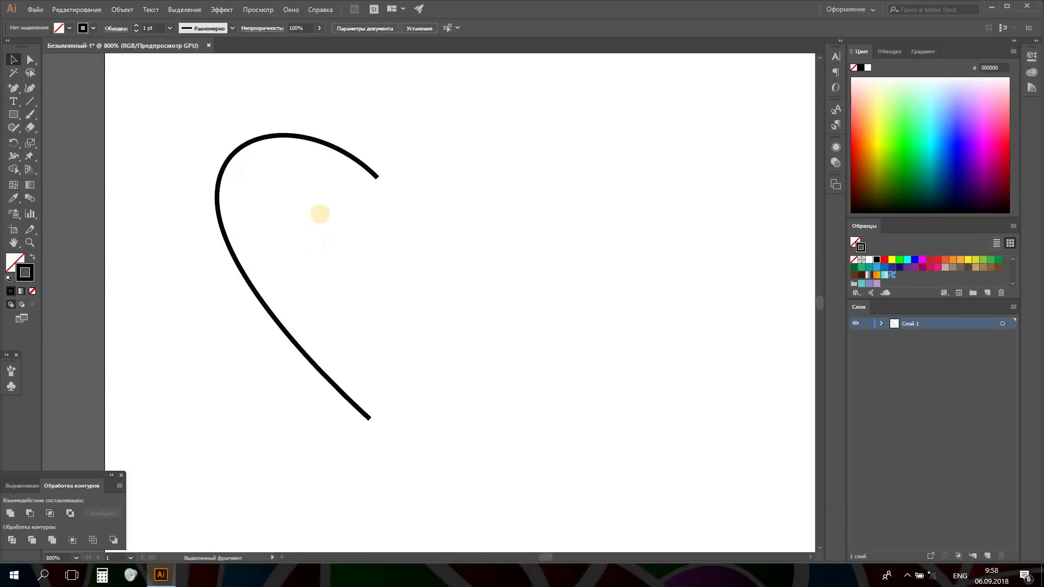
left_click(346, 156)
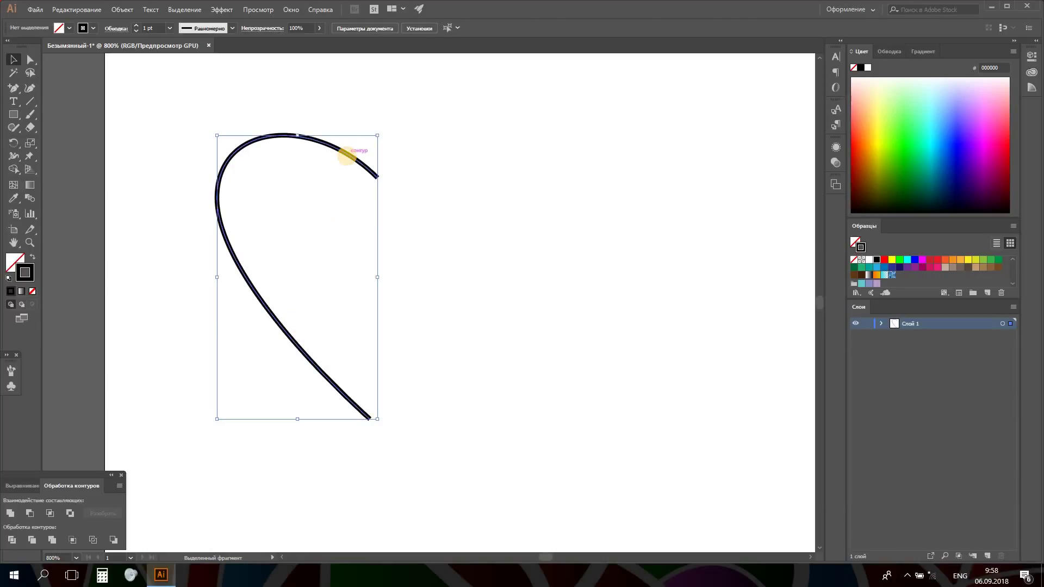
Step: Reflect a copy of the curve across the vertical axis and move it right beside the original
right_click(346, 156)
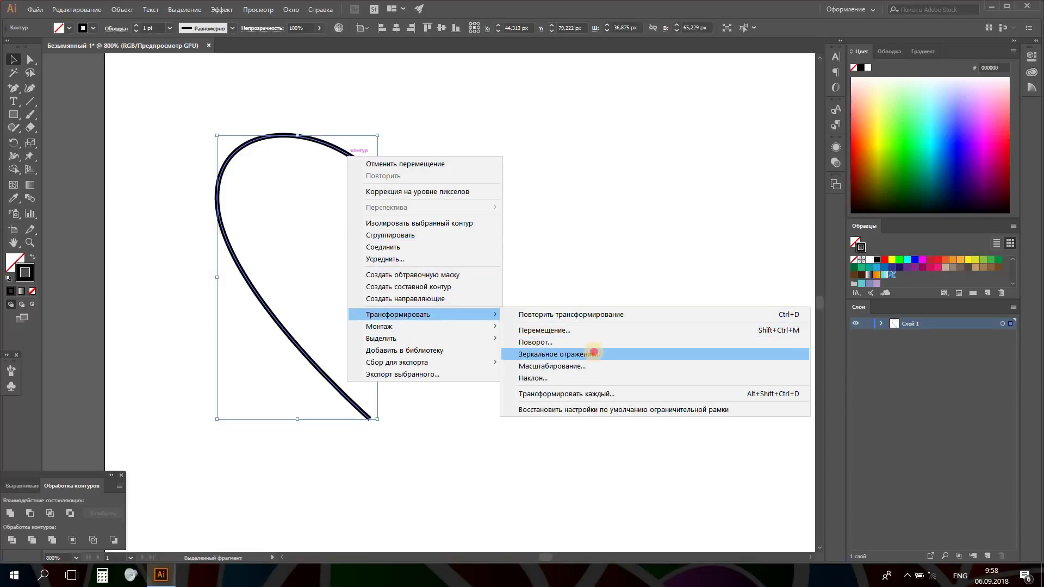
mouse_move(398, 314)
left_click(593, 352)
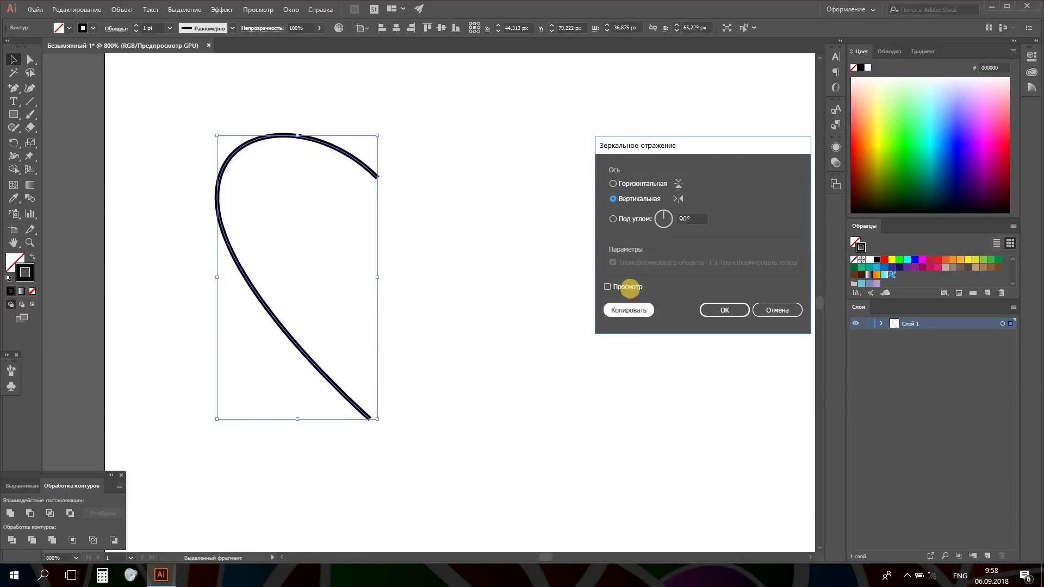
left_click(628, 287)
left_click(628, 310)
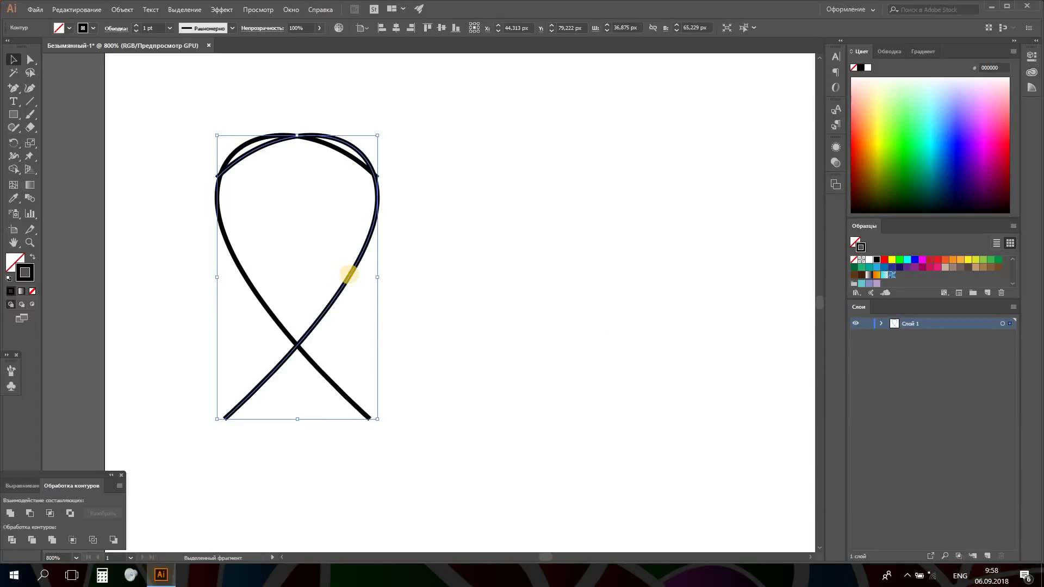
left_click_drag(350, 273, 505, 269)
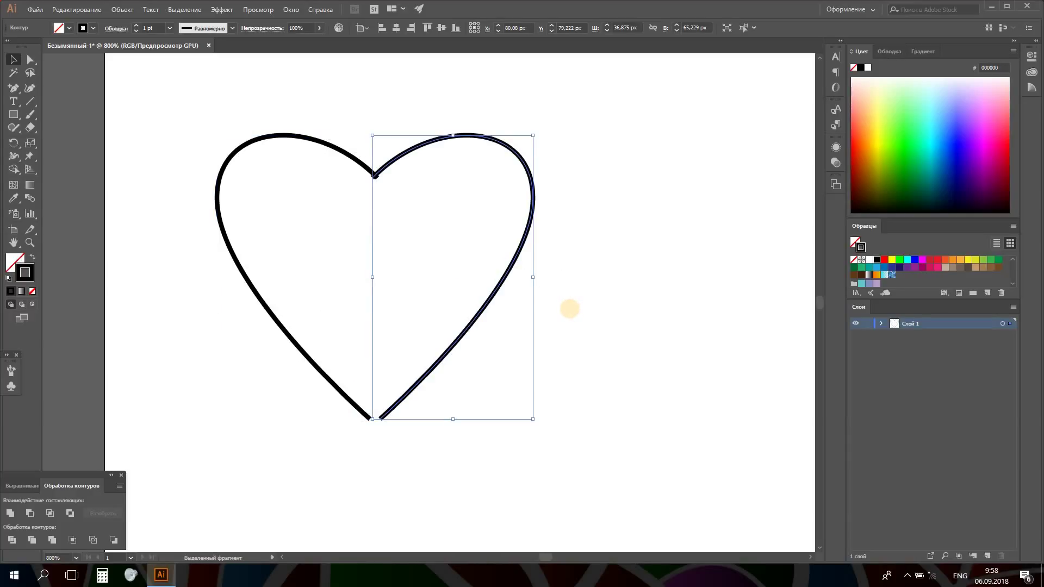
left_click(569, 309)
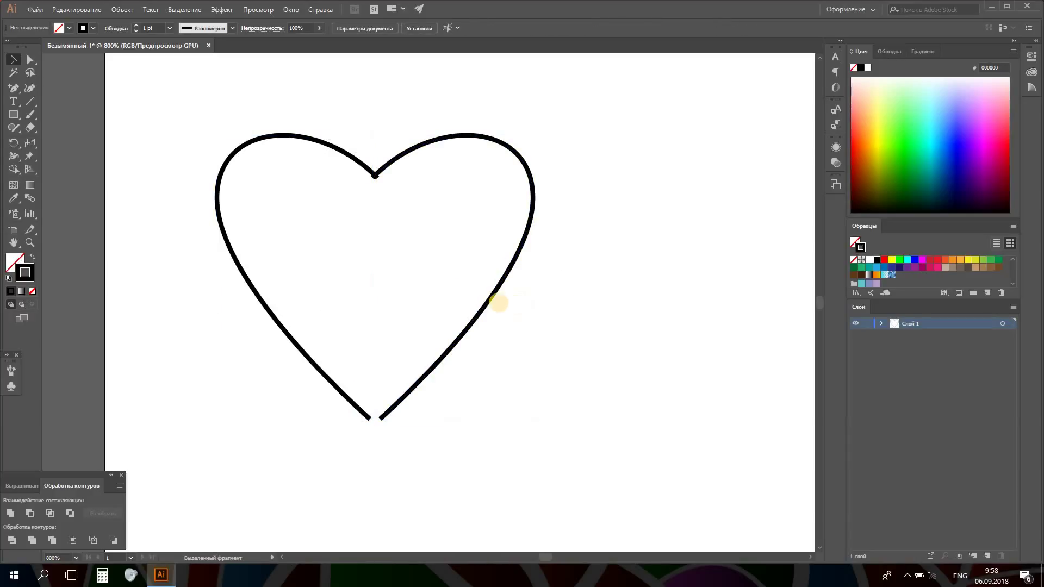
Step: Delete the right heart half and reshape the left curve's anchor handles for a fuller bulge
left_click(490, 301)
key("Delete")
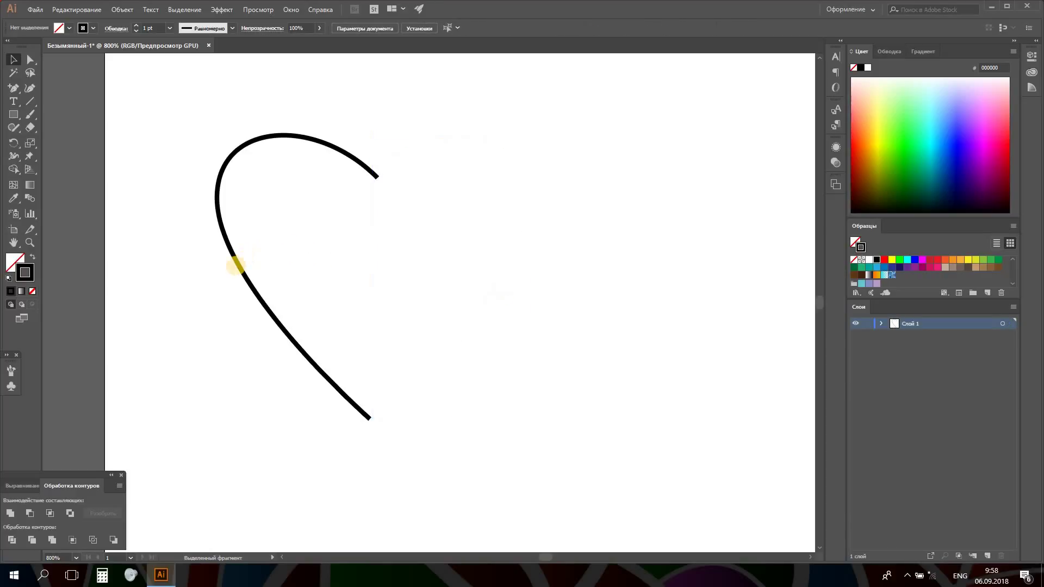
left_click(241, 265)
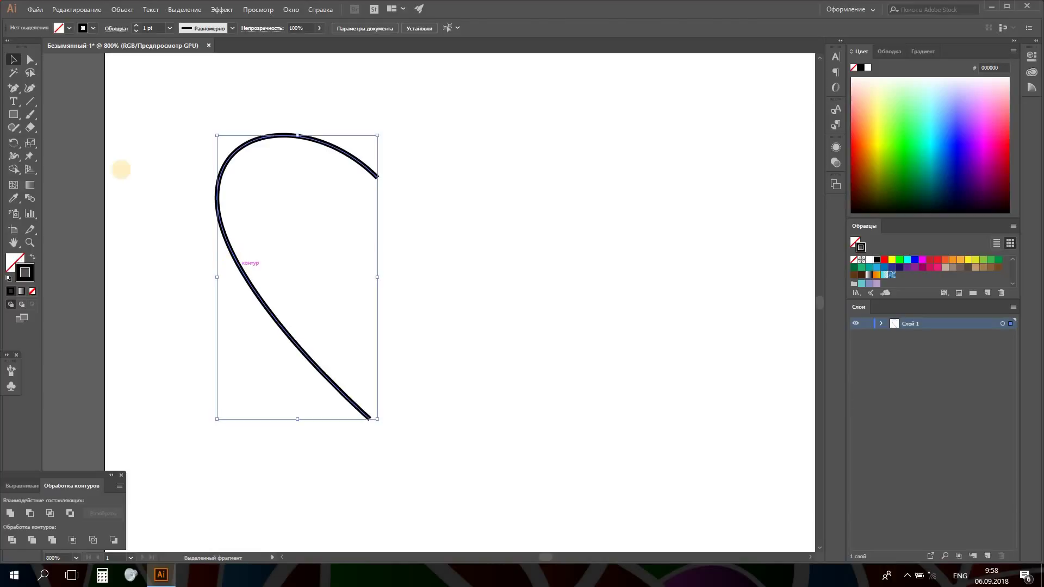
left_click(29, 58)
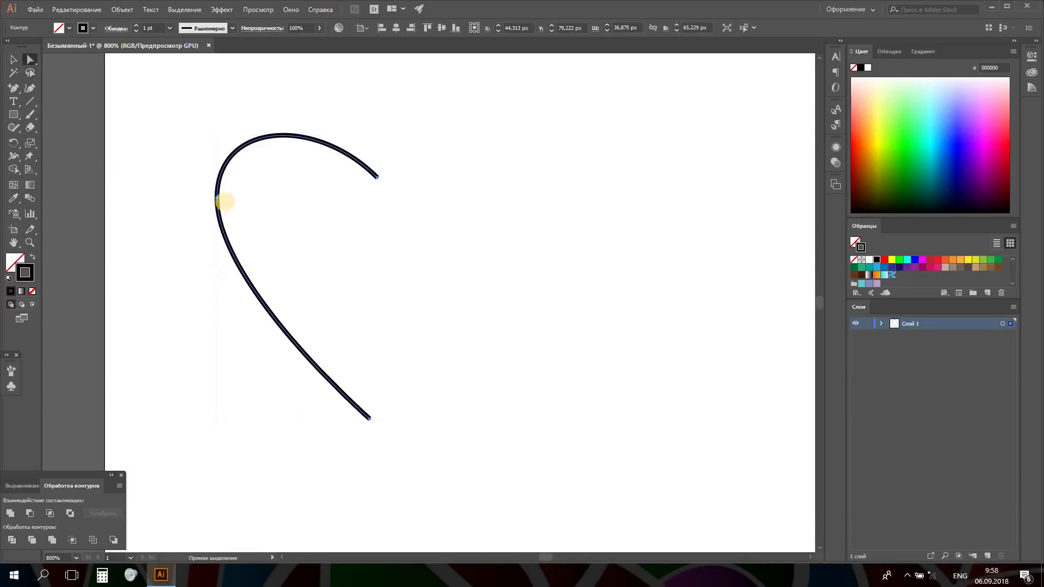
left_click_drag(216, 199, 206, 203)
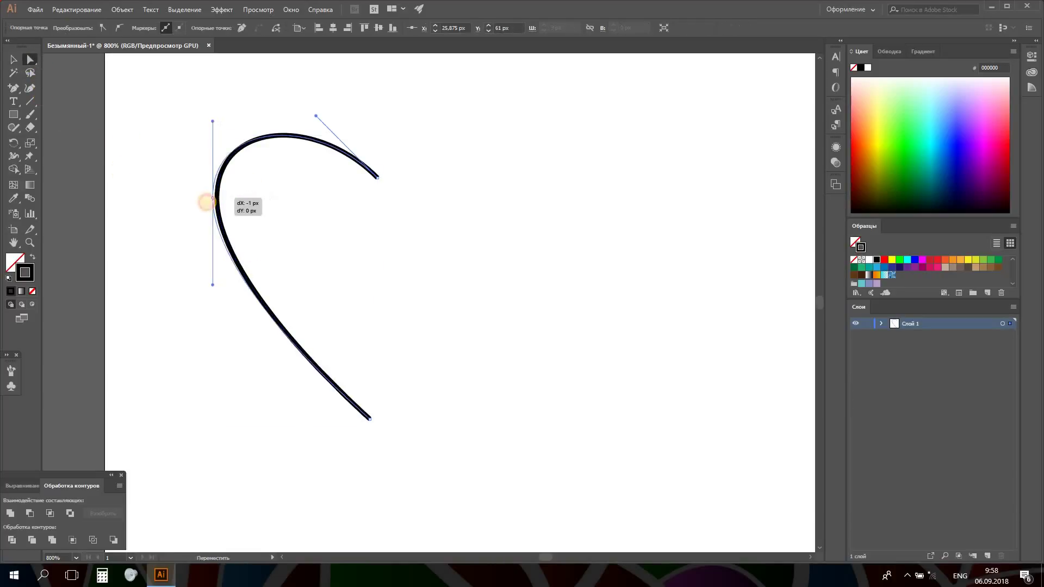
left_click_drag(206, 128, 207, 117)
left_click_drag(206, 288, 206, 314)
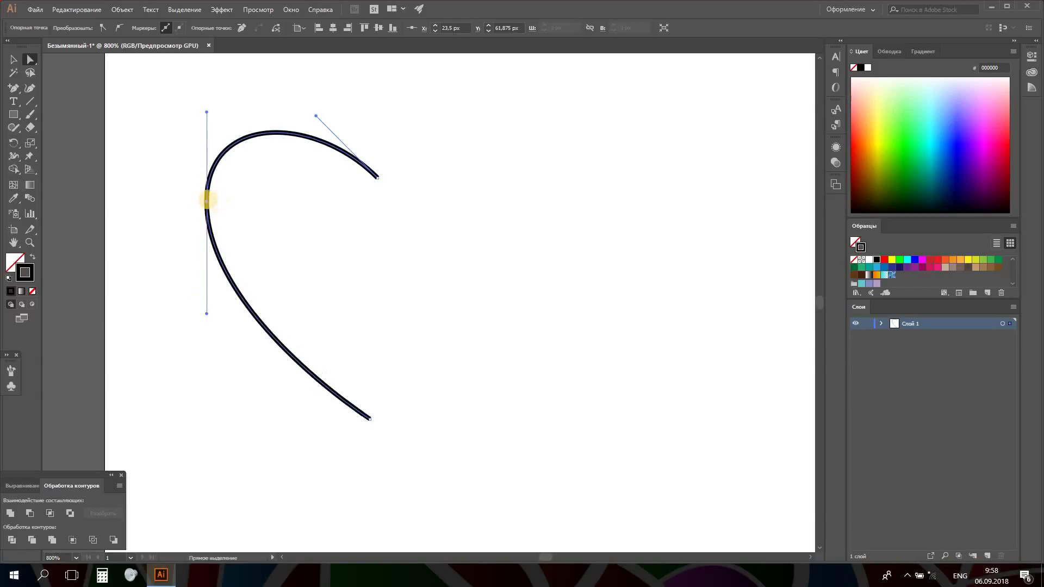
left_click_drag(207, 202, 212, 202)
left_click_drag(212, 314, 212, 320)
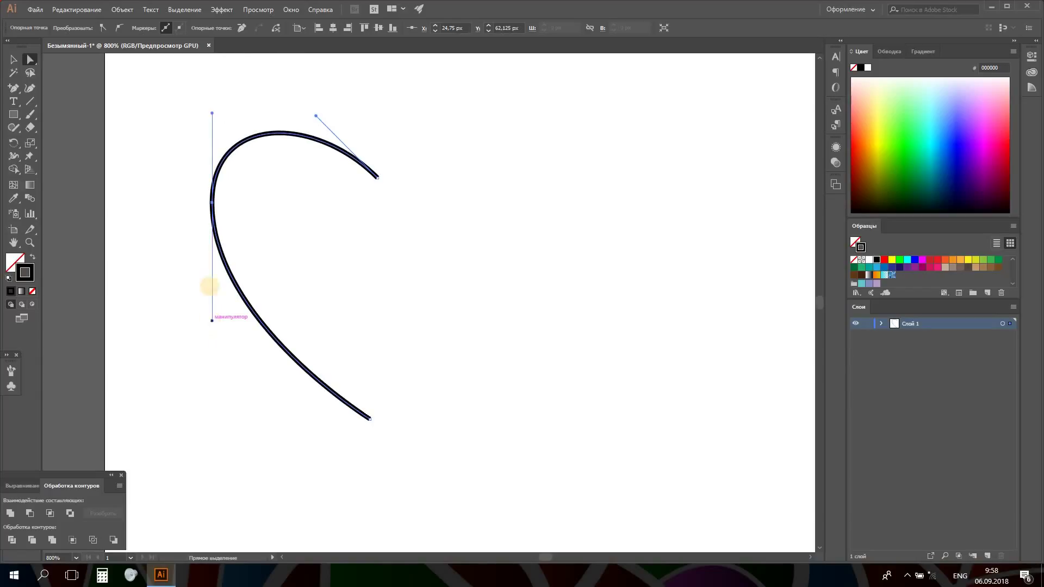
left_click_drag(212, 113, 212, 107)
Step: Move the curve's lower endpoint so it lines up directly beneath the upper end
left_click(13, 59)
left_click(142, 123)
left_click(331, 391)
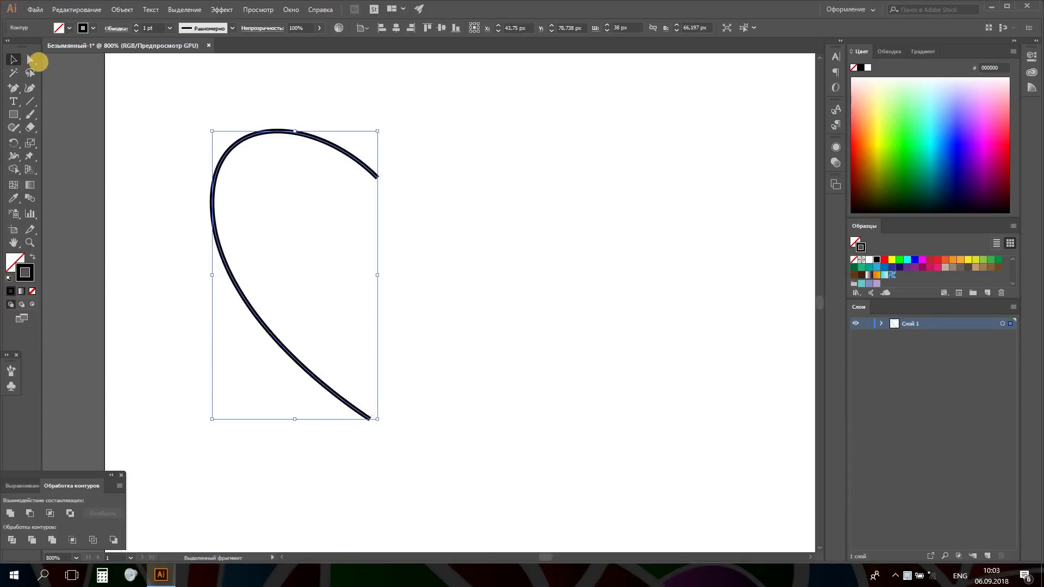
left_click(29, 59)
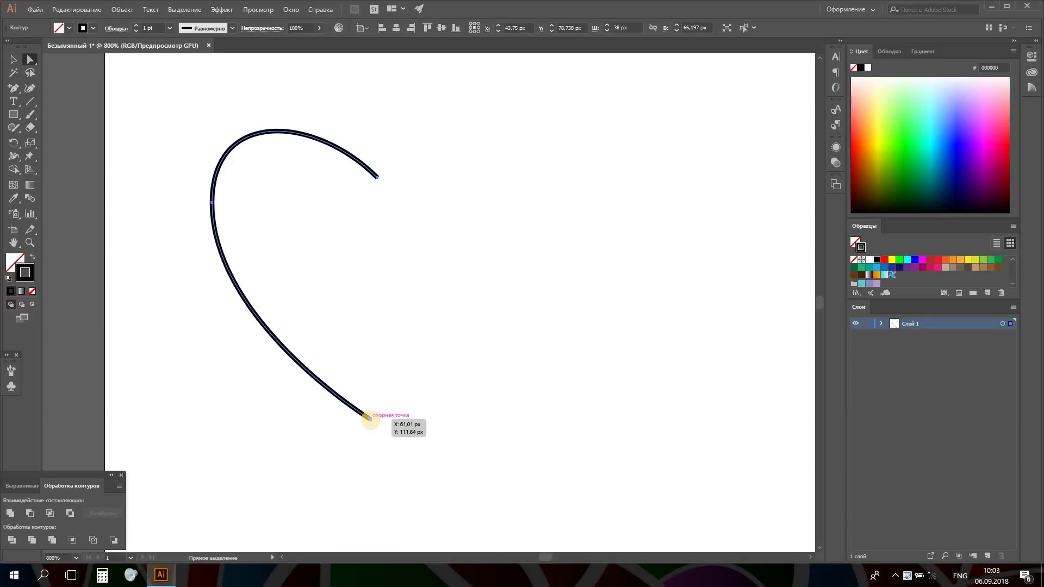
left_click(370, 418)
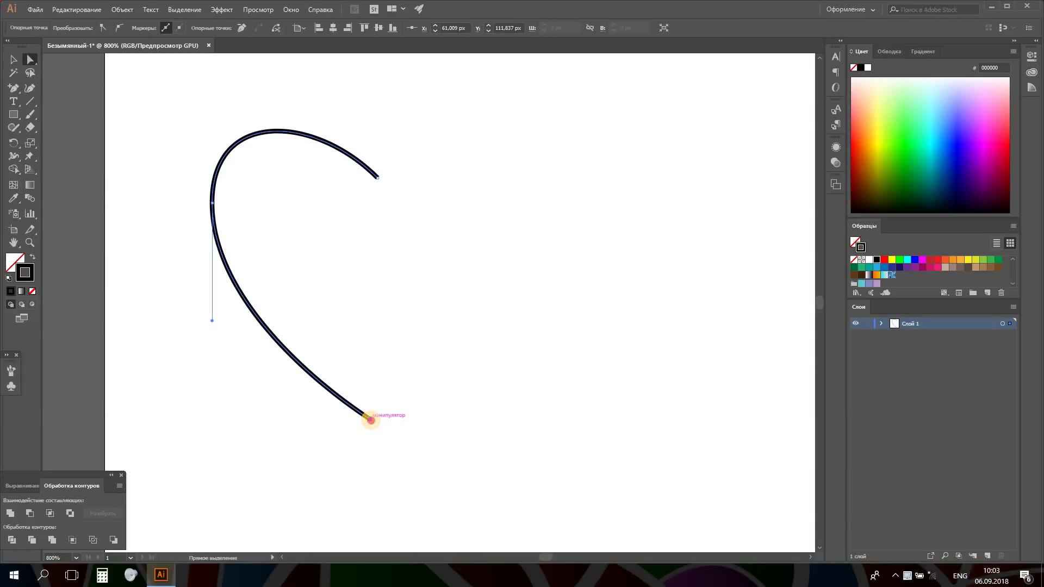
left_click_drag(371, 419, 326, 438)
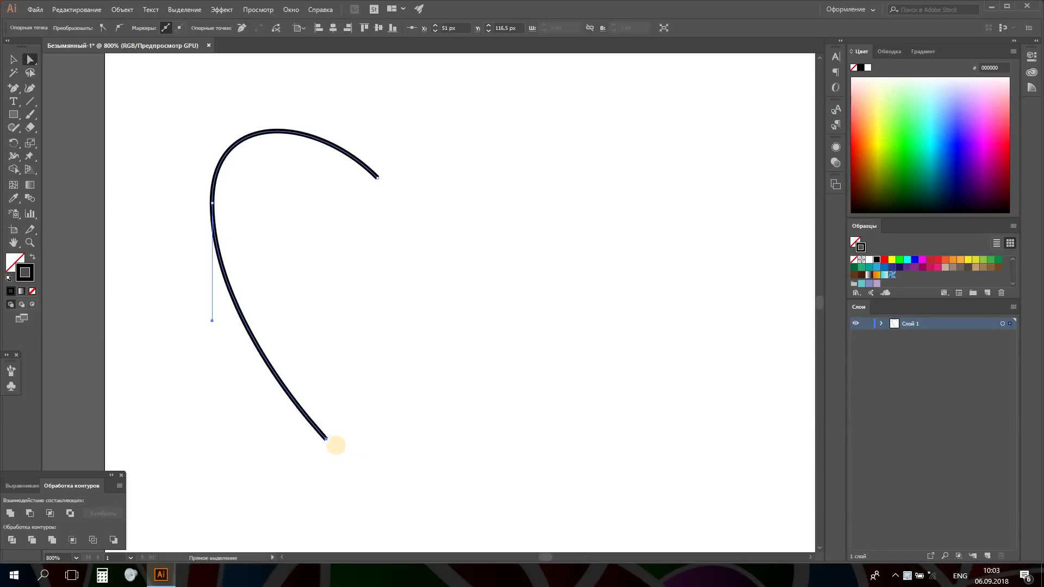
left_click_drag(325, 438, 376, 415)
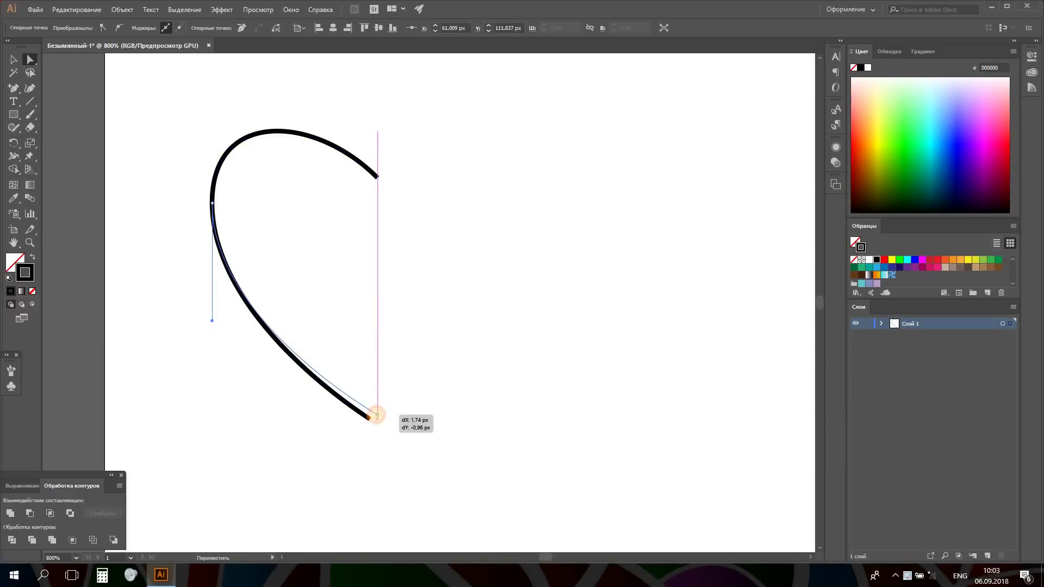
left_click_drag(376, 415, 377, 415)
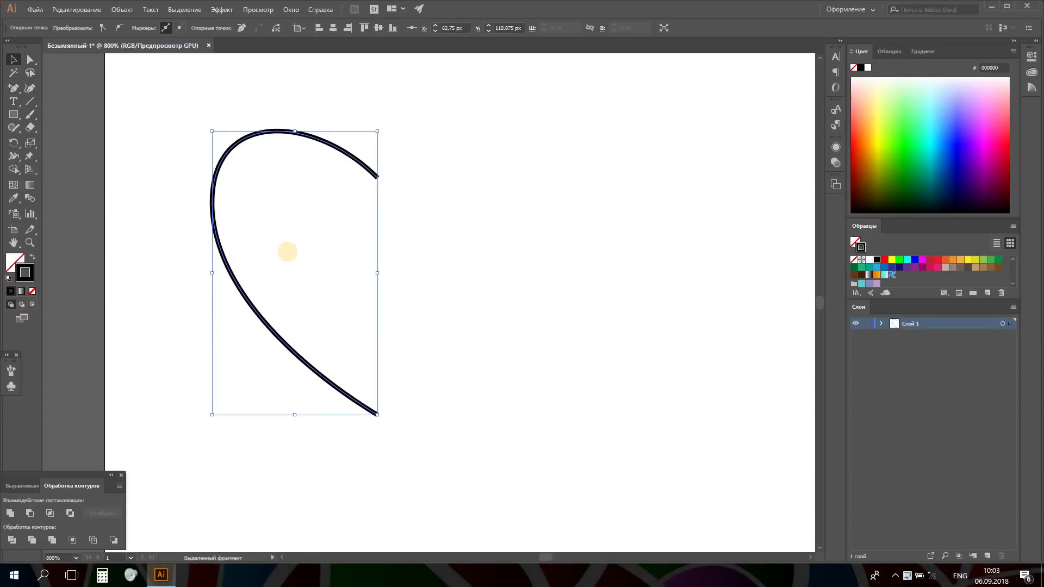
left_click(287, 252)
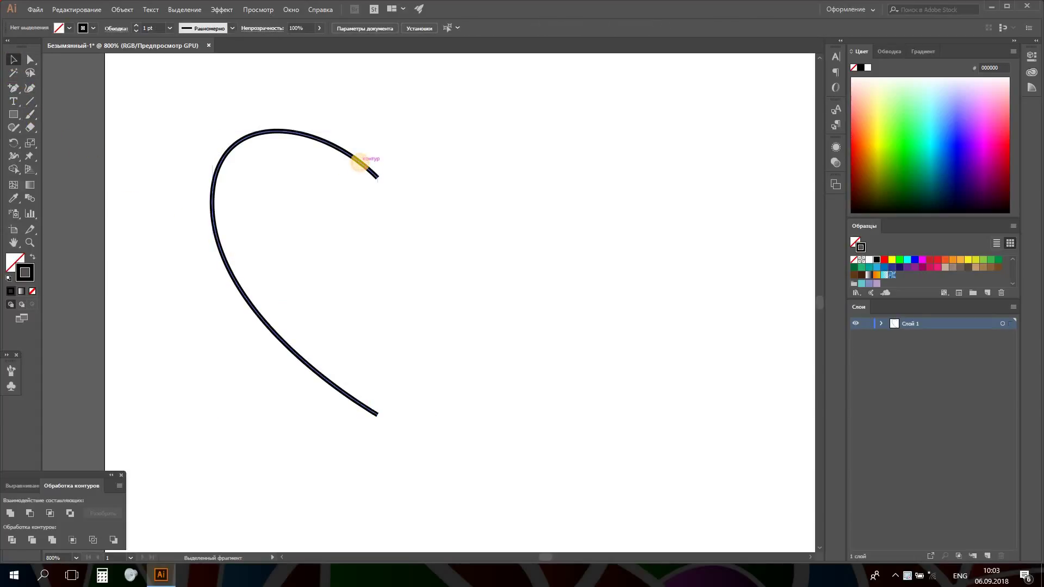
Step: Reflect a vertical copy of the reshaped curve, join its ends to the original, and select both
left_click(359, 162)
right_click(361, 162)
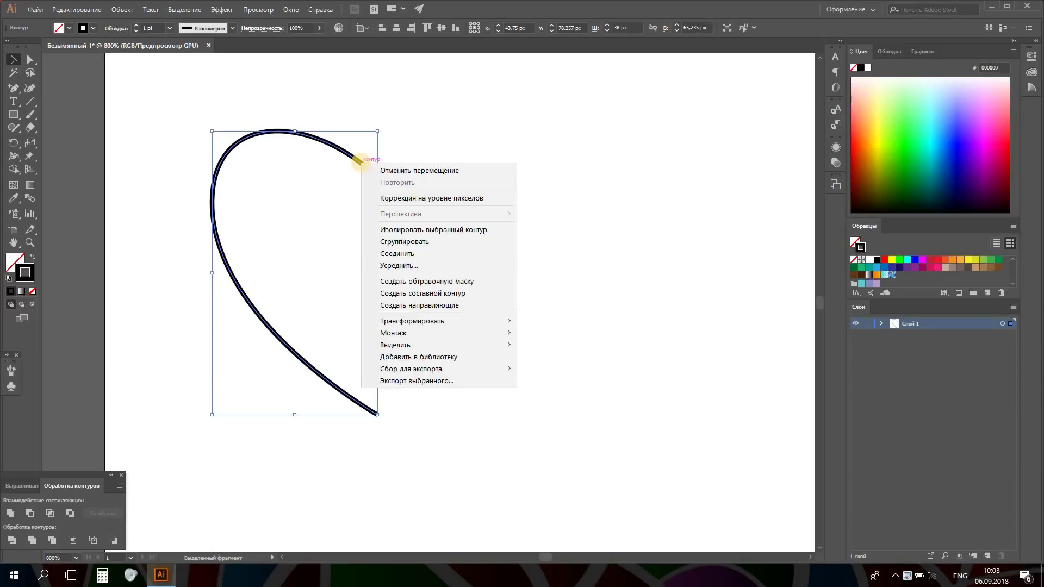
mouse_move(412, 321)
left_click(575, 361)
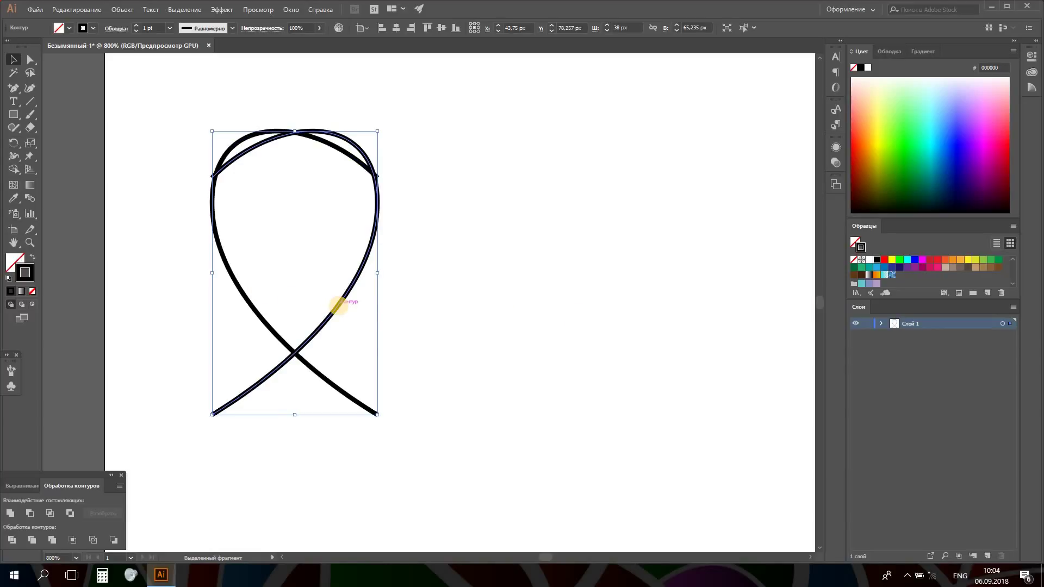
left_click_drag(338, 306, 500, 303)
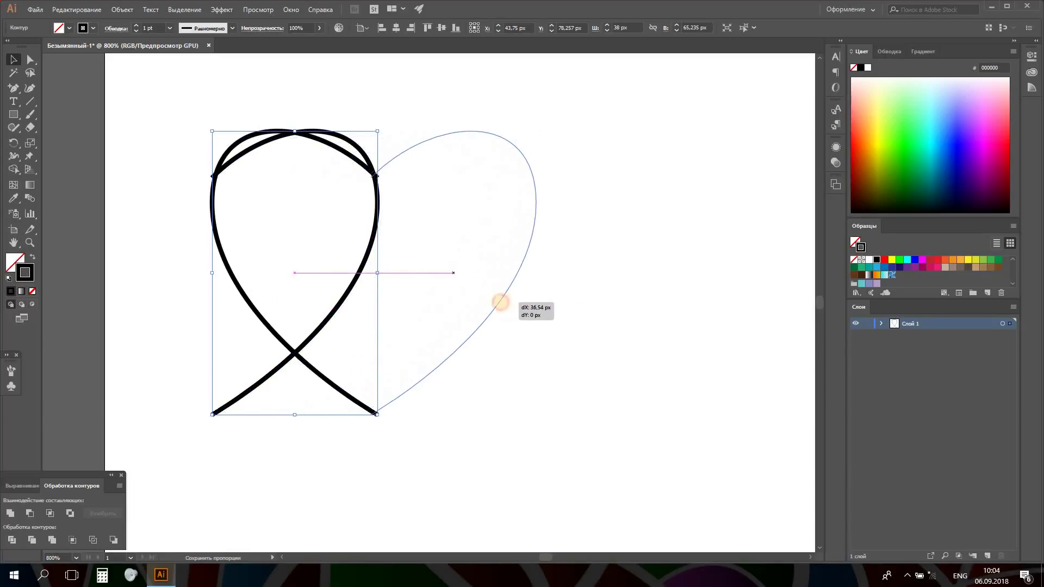
left_click_drag(505, 302, 501, 303)
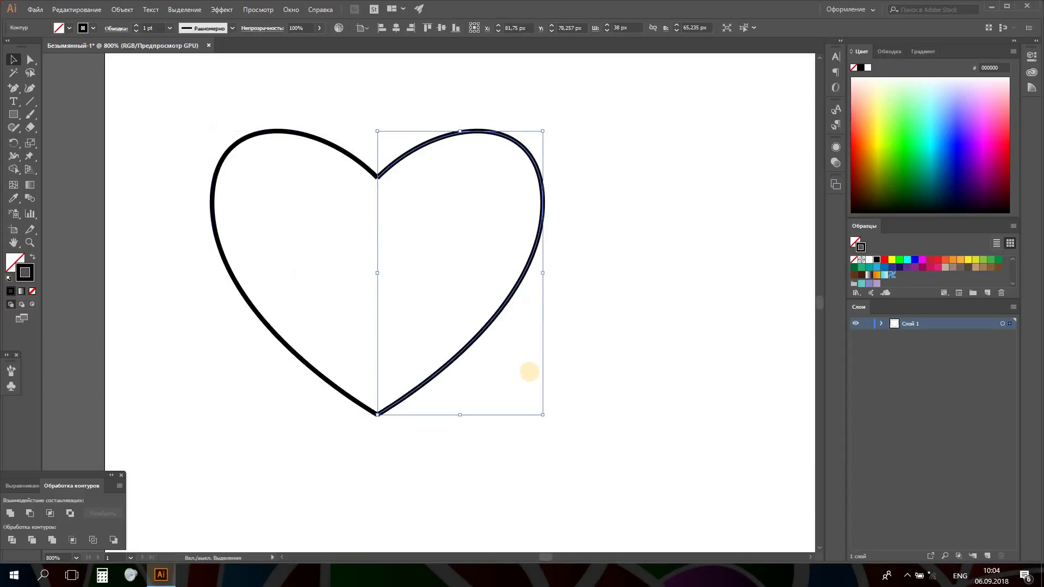
left_click(501, 410)
left_click_drag(505, 434, 272, 138)
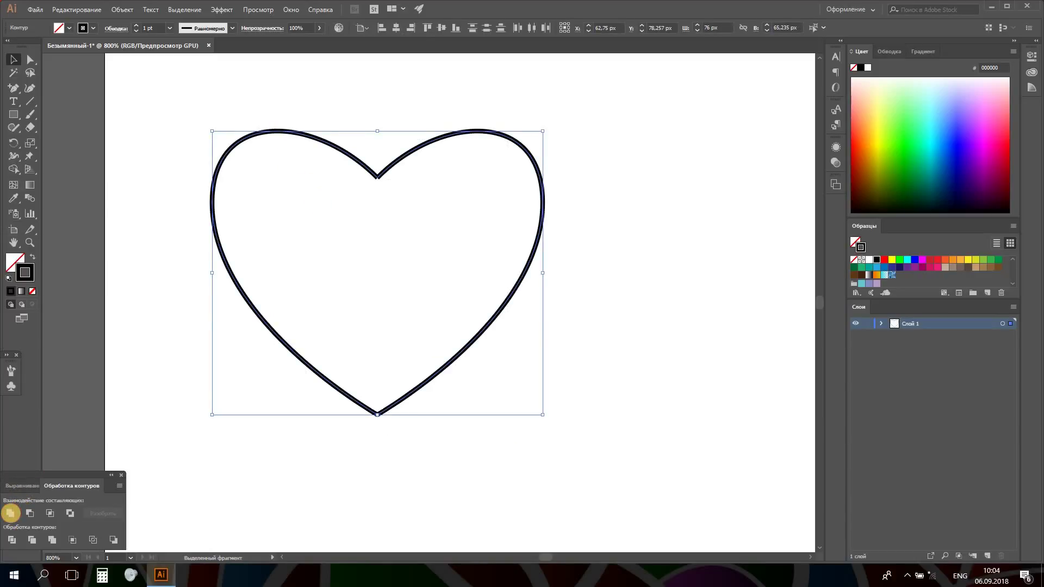
Step: Unite the two halves with Pathfinder and zoom to 2400% to inspect the notch
left_click(10, 513)
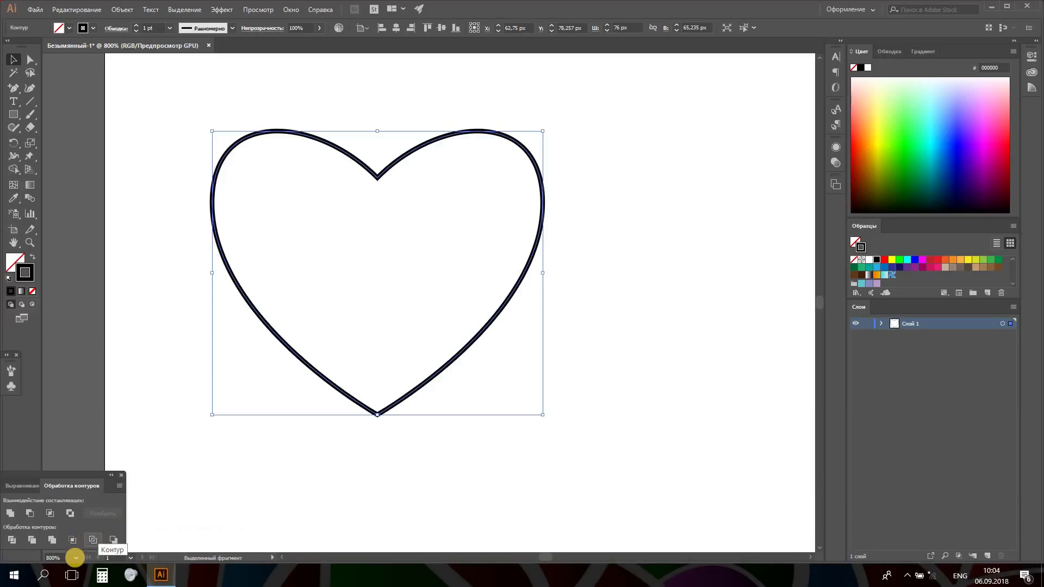
left_click(75, 557)
left_click(102, 298)
right_click(103, 301)
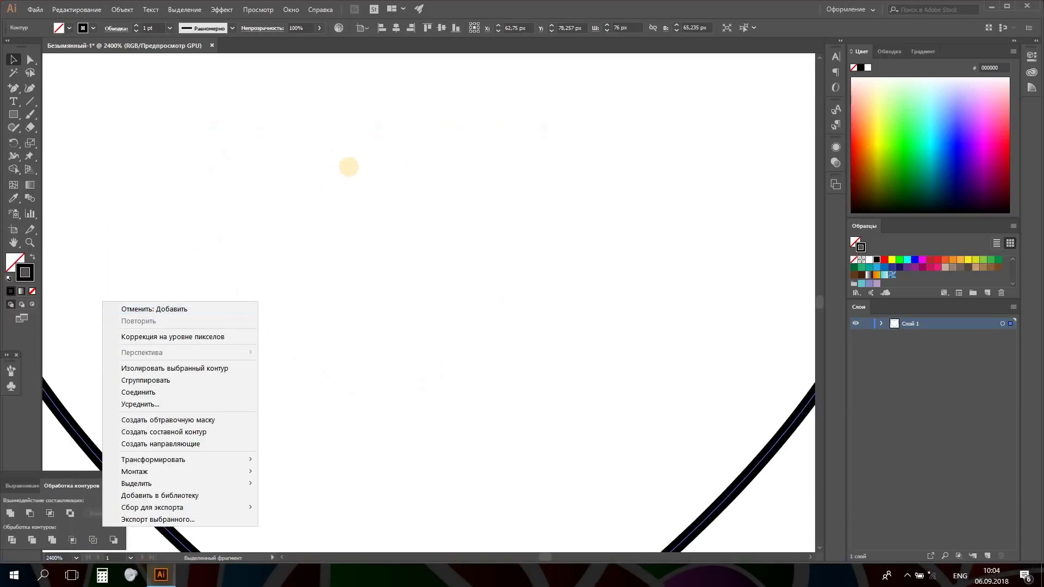
left_click(347, 167)
scroll(363, 245, "up", 10)
scroll(365, 247, "up", 2)
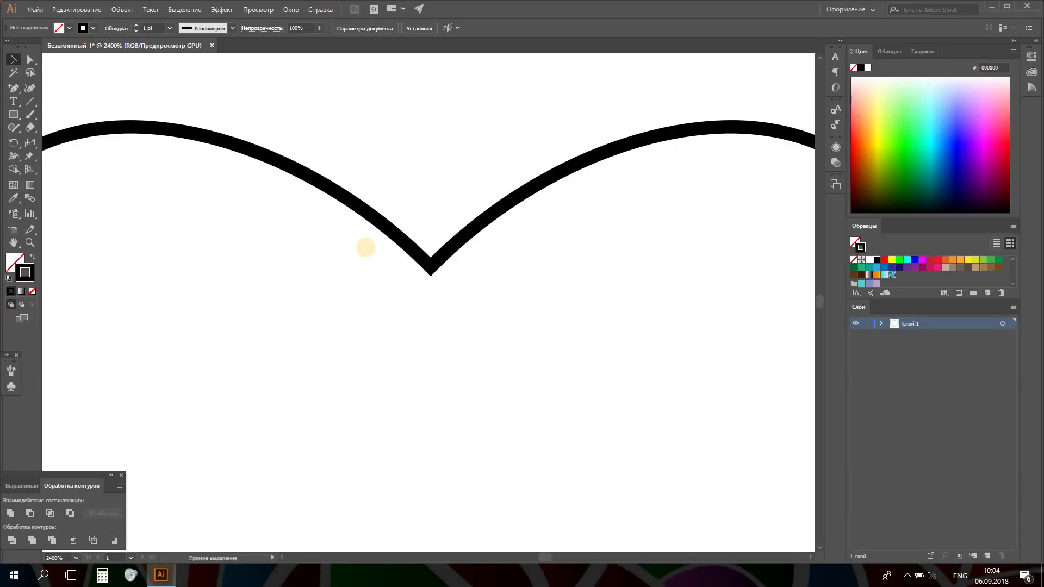
Step: Unite the paths around the bottom tip again and select the heart for point editing
left_click(436, 269)
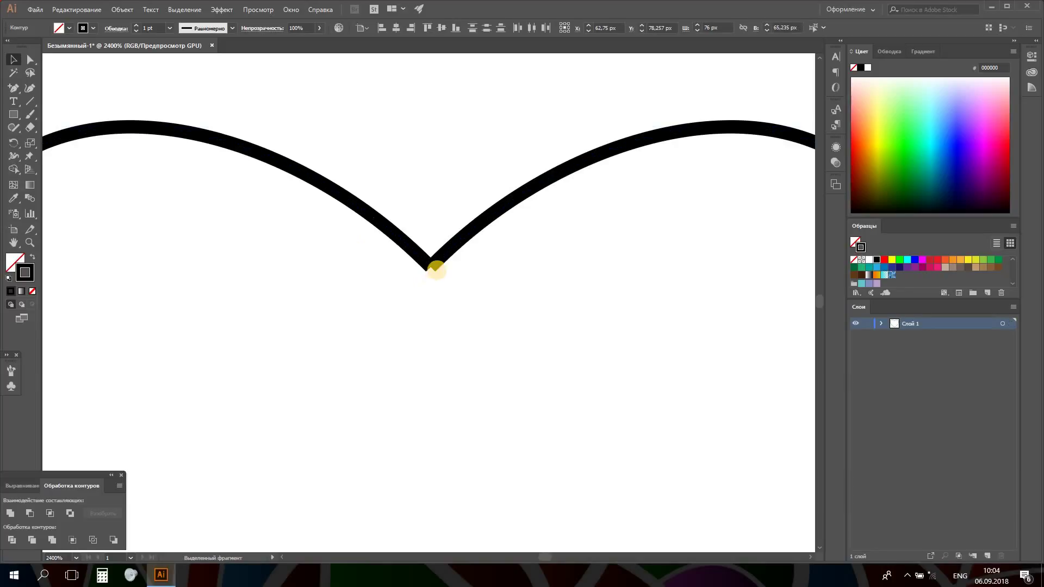
scroll(417, 375, "down", 2)
scroll(417, 375, "down", 6)
scroll(410, 373, "down", 5)
left_click_drag(484, 499, 335, 368)
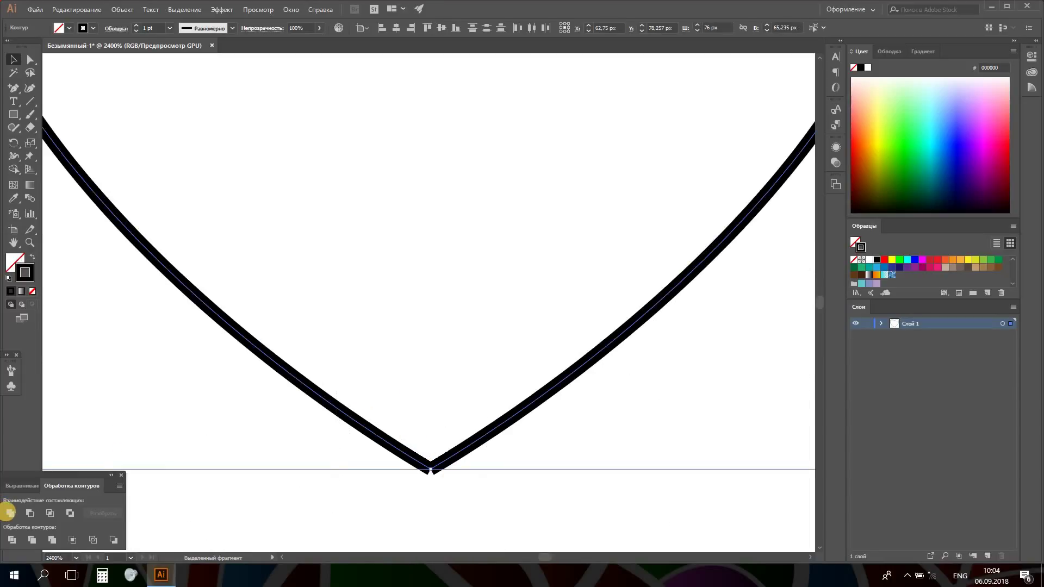
left_click(7, 512)
left_click(431, 465)
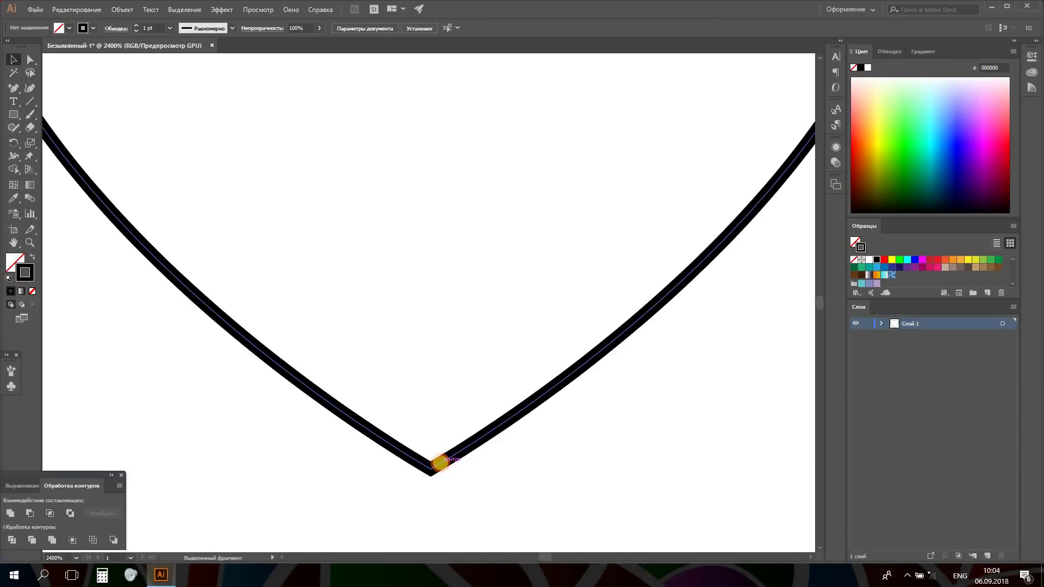
left_click(435, 463)
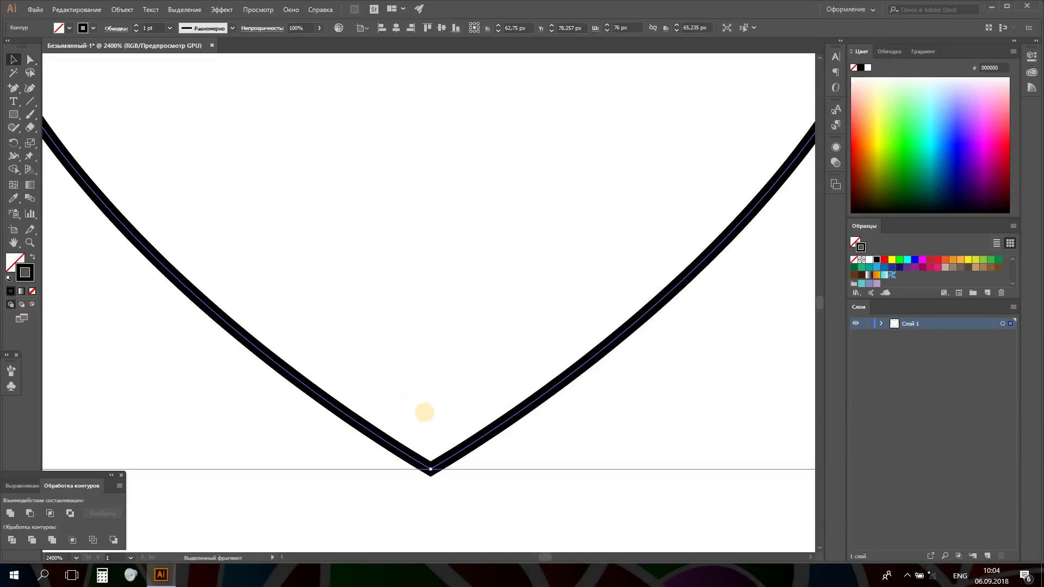
left_click(30, 61)
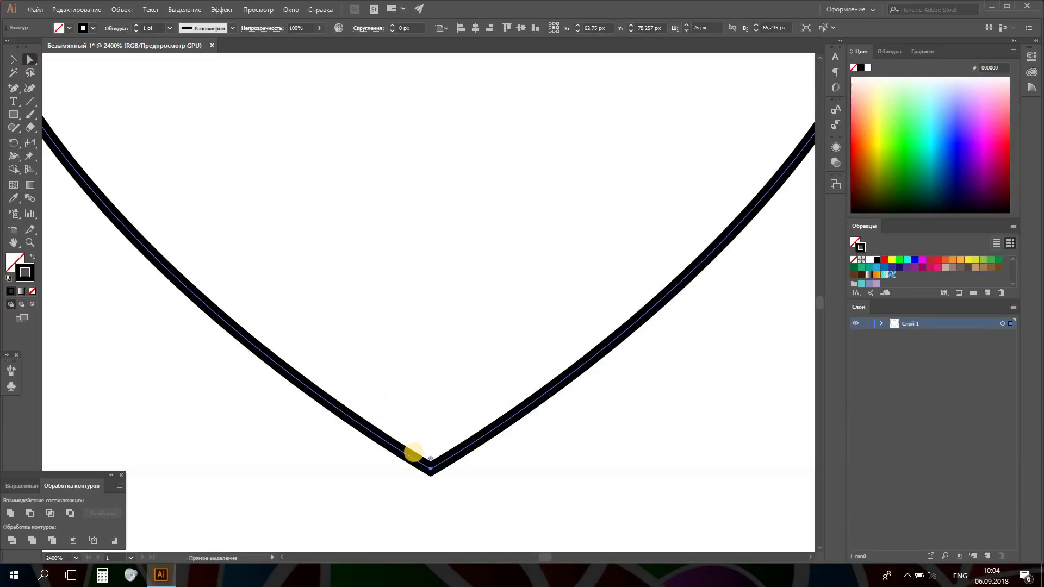
Step: Try rounding the heart's bottom tip, undo to keep it sharp, and fit the artboard in view
left_click(430, 466)
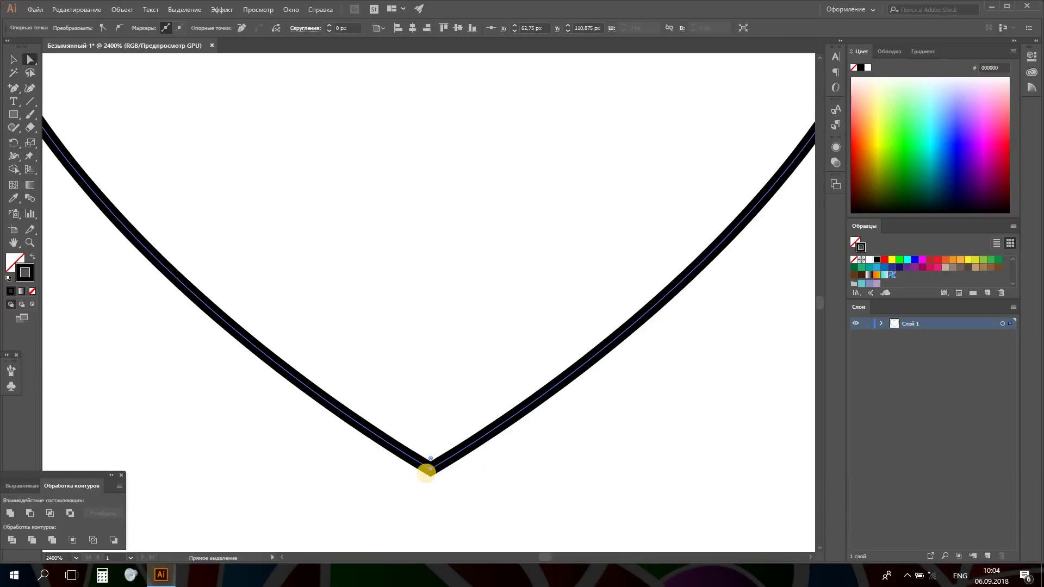
left_click_drag(431, 449, 464, 222)
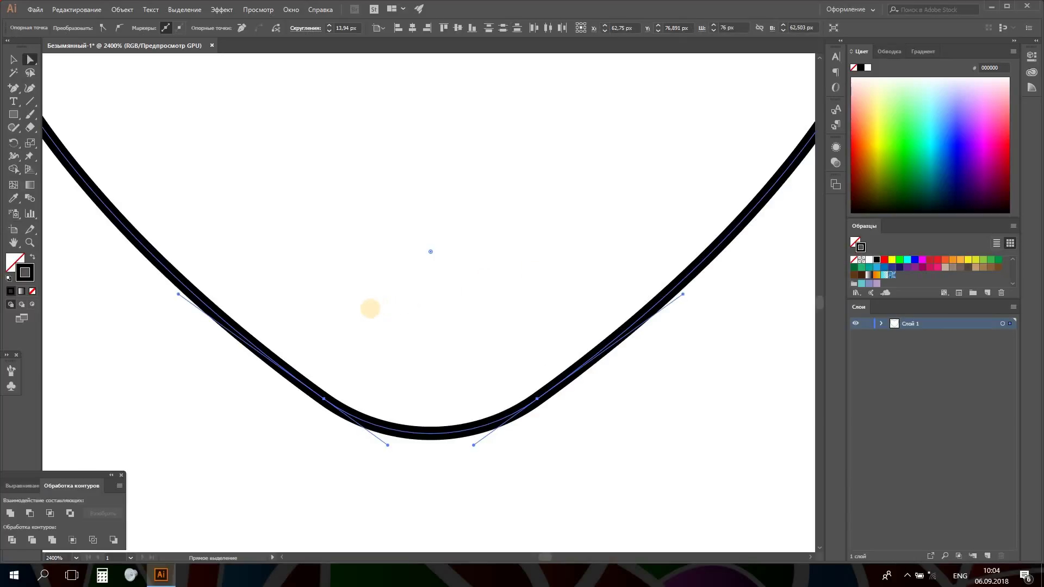
left_click(369, 308)
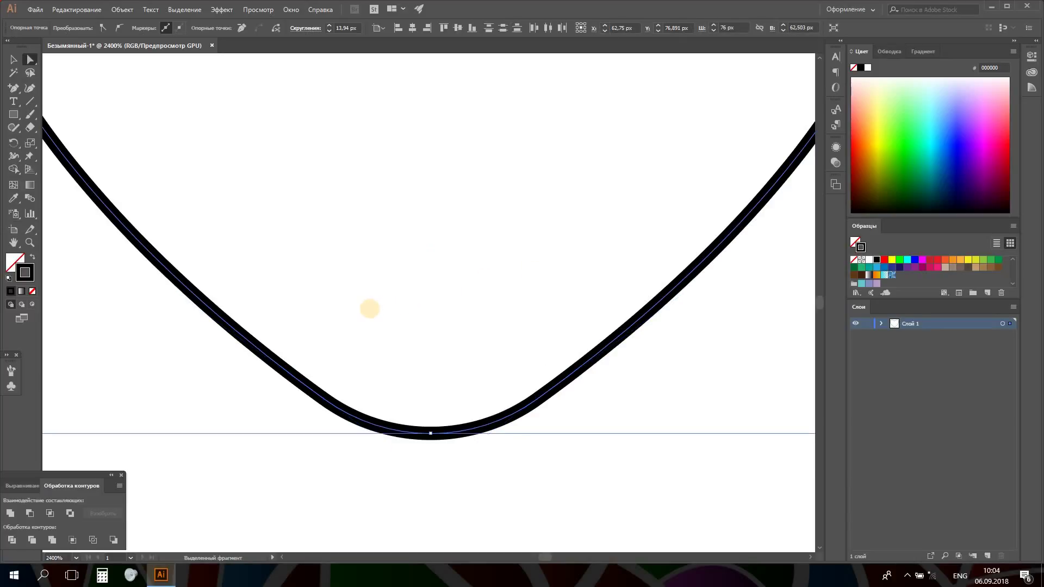
key("ctrl+z")
left_click(9, 60)
key("ctrl+shift+a")
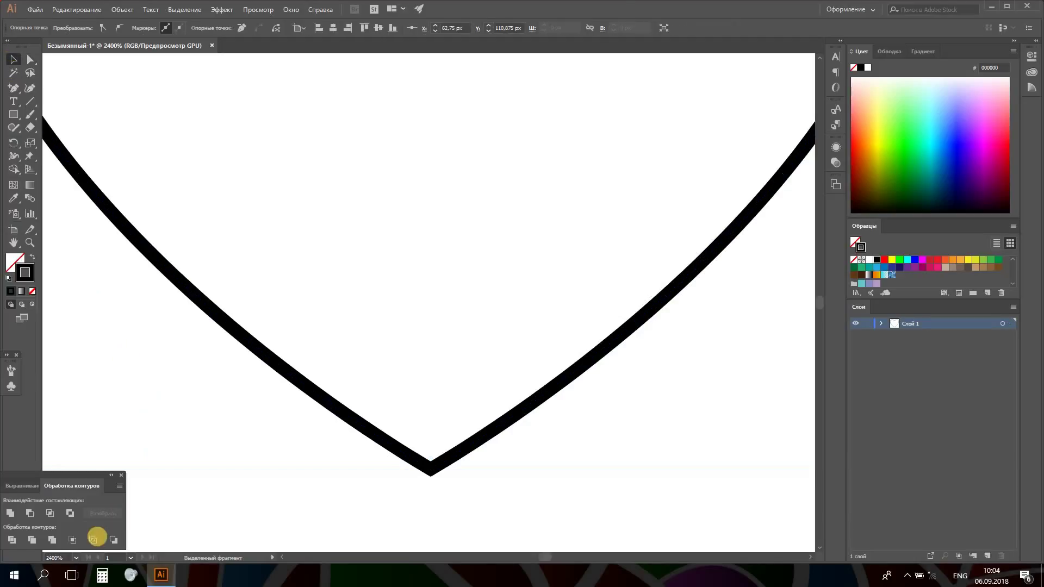
key("ctrl+0")
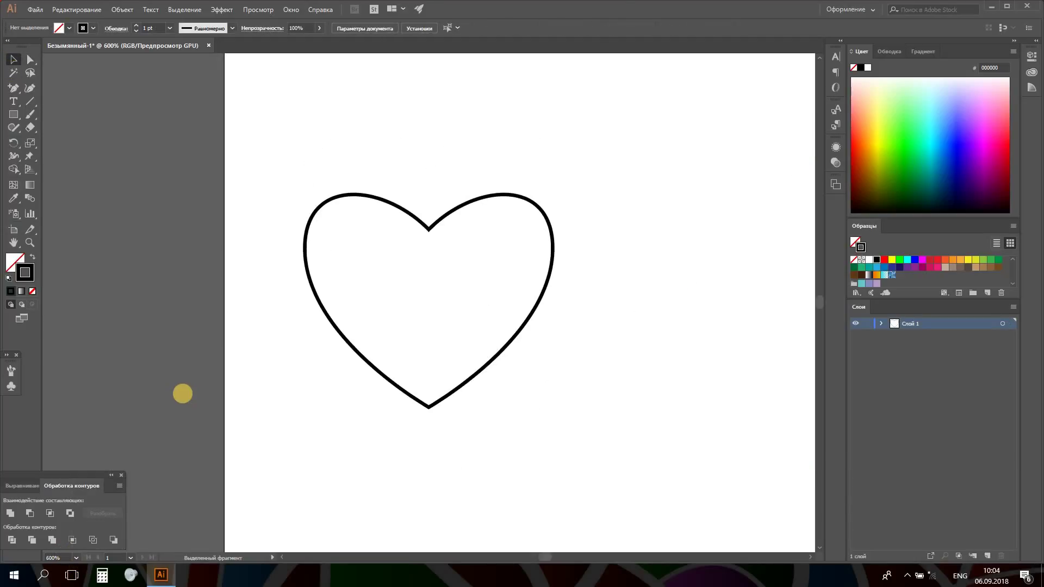
Step: Position the heart at X 100 px and Y 100 px
left_click(331, 324)
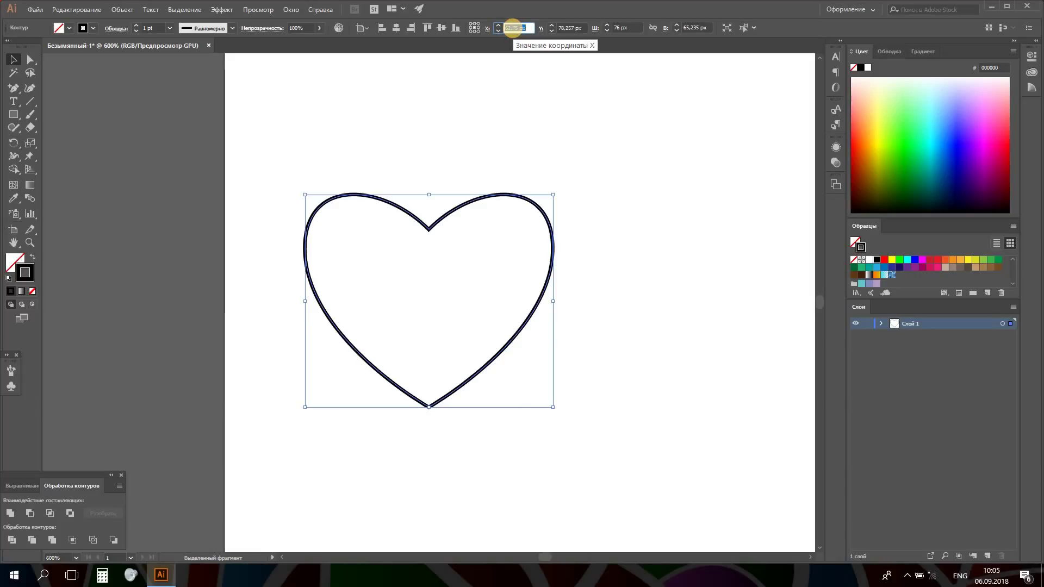
type("100")
key("Return")
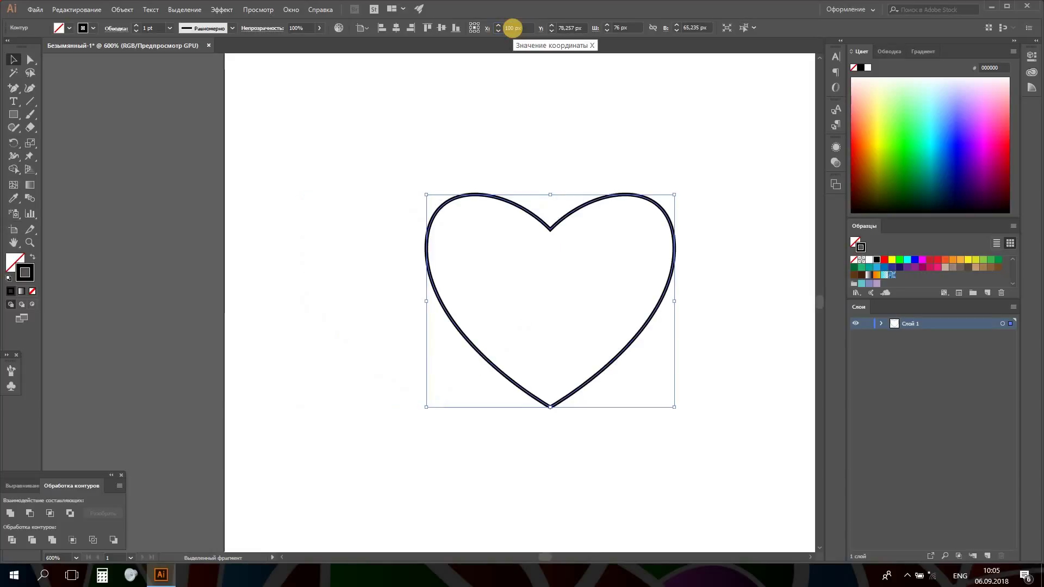
left_click(565, 28)
type("100")
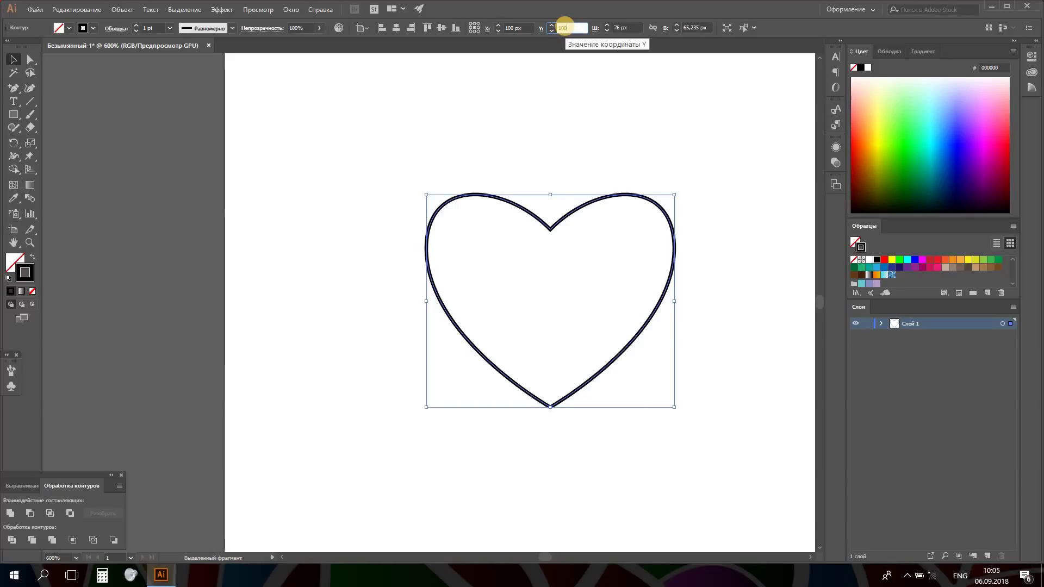
key("Return")
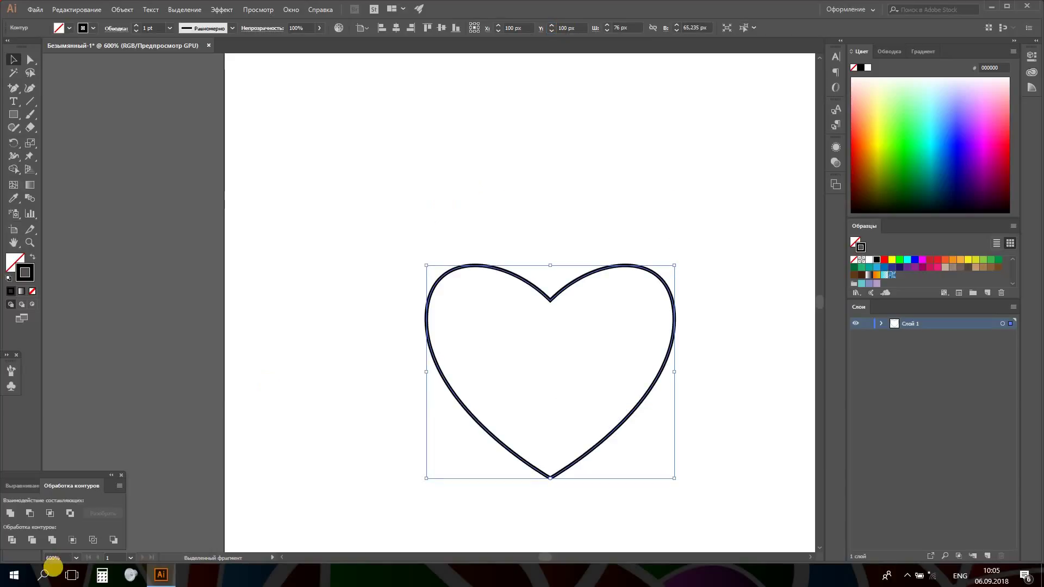
key("ctrl+shift+a")
Step: Zoom to 400% and select the heart outline again
left_click(76, 557)
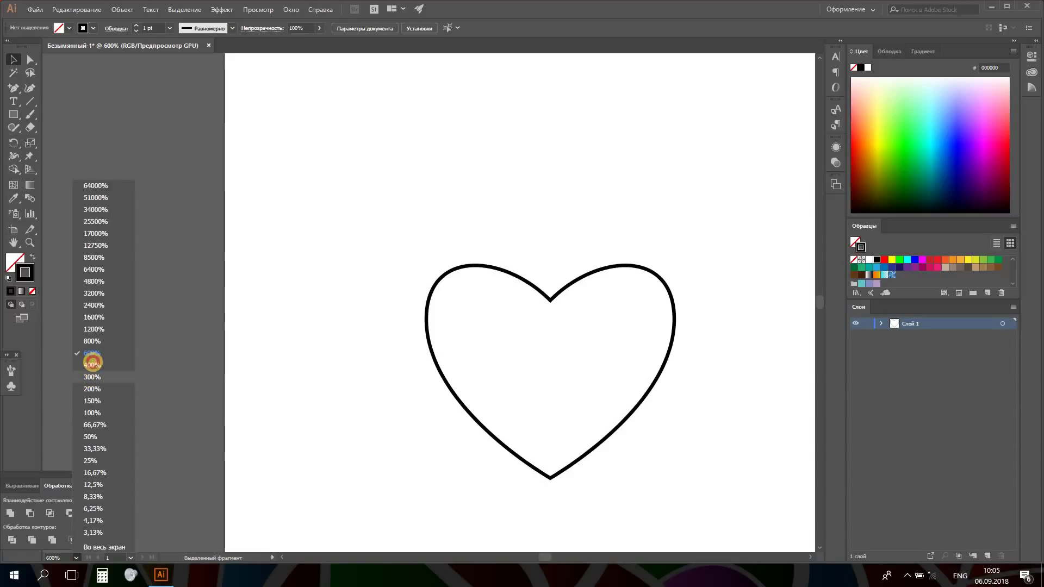
left_click(91, 361)
scroll(539, 315, "down", 3)
scroll(550, 353, "up", 2)
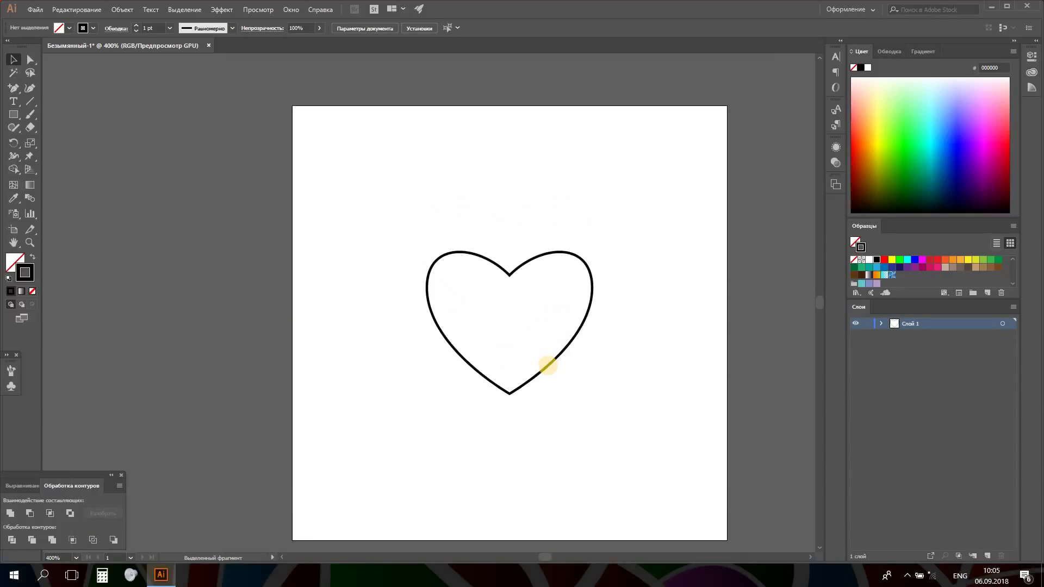
left_click(548, 366)
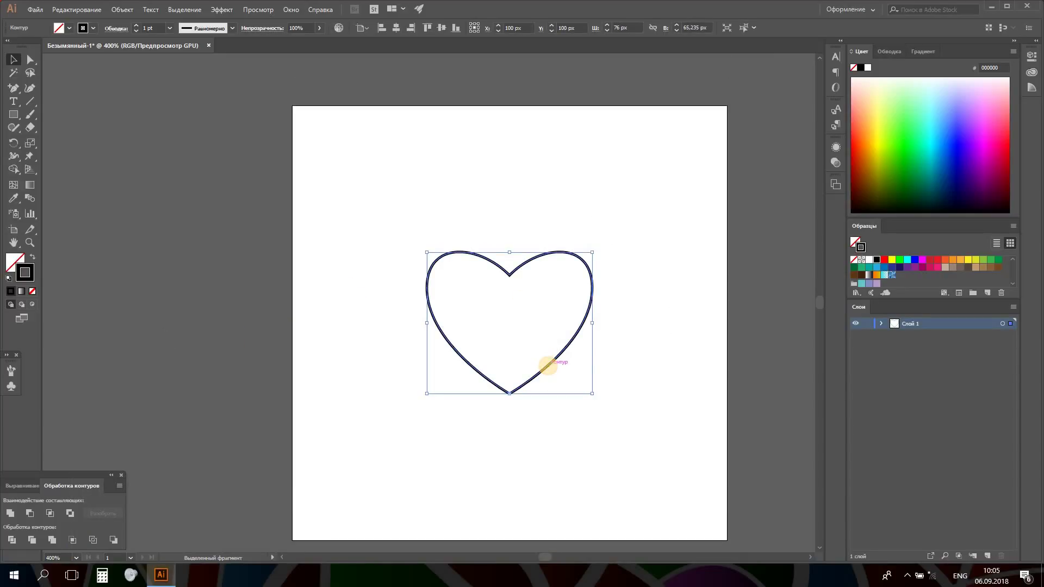
Step: Scale the heart uniformly to 127% with Preview on, then reselect the enlarged heart
right_click(548, 365)
mouse_move(598, 298)
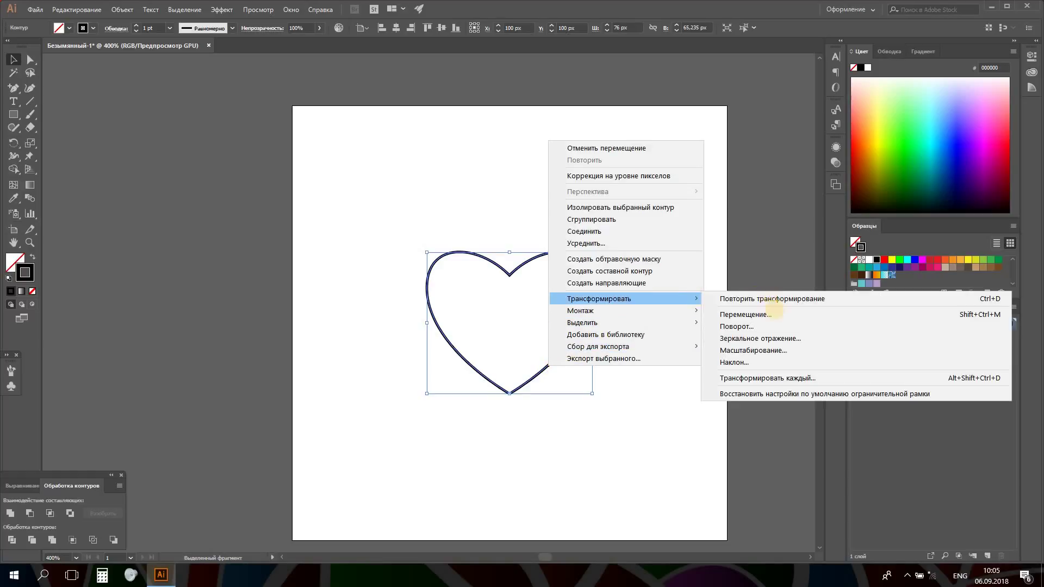
left_click(764, 350)
type("127")
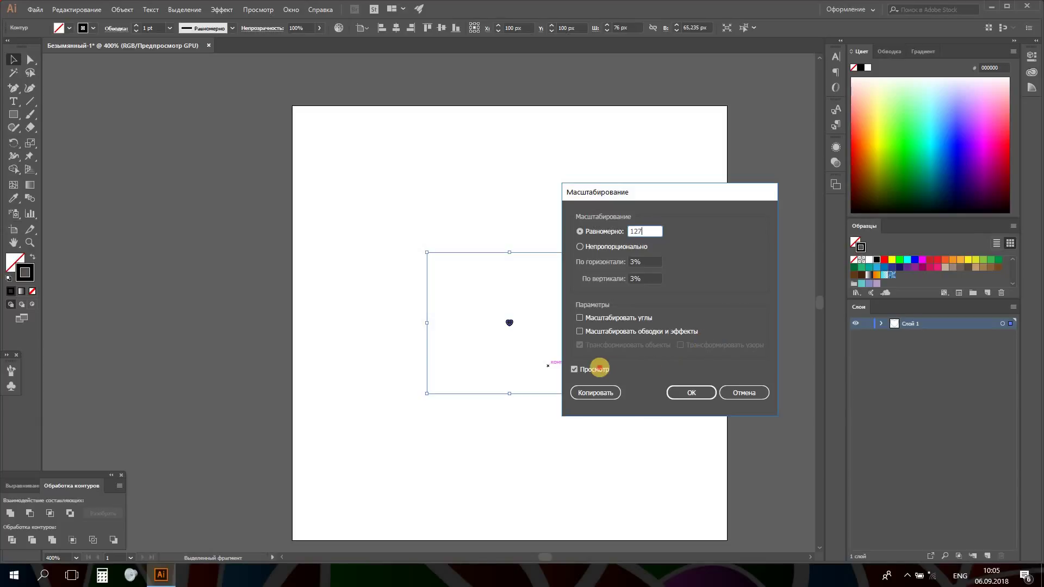
left_click(597, 369)
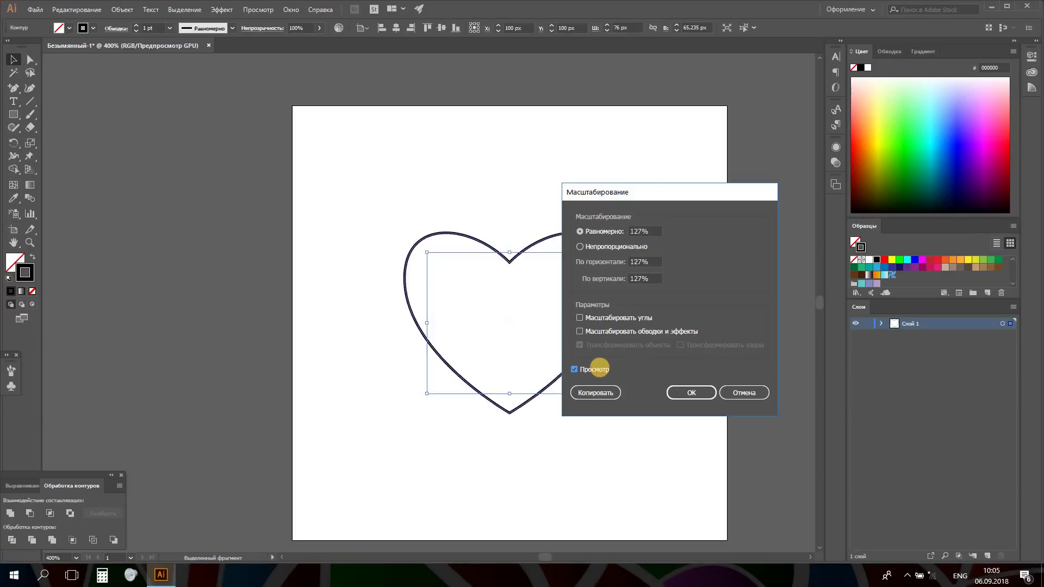
left_click(598, 369)
left_click(690, 388)
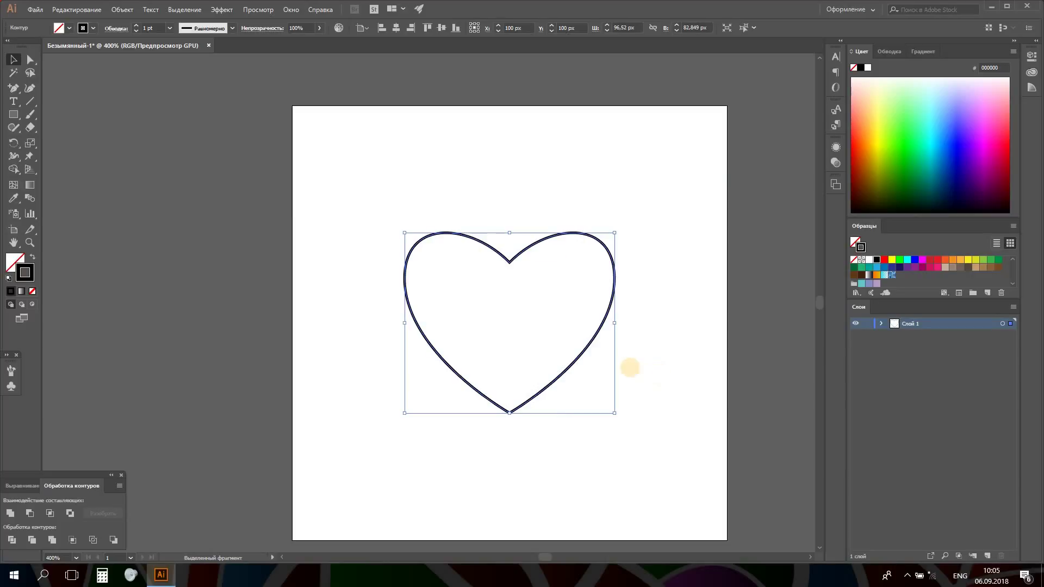
left_click(626, 366)
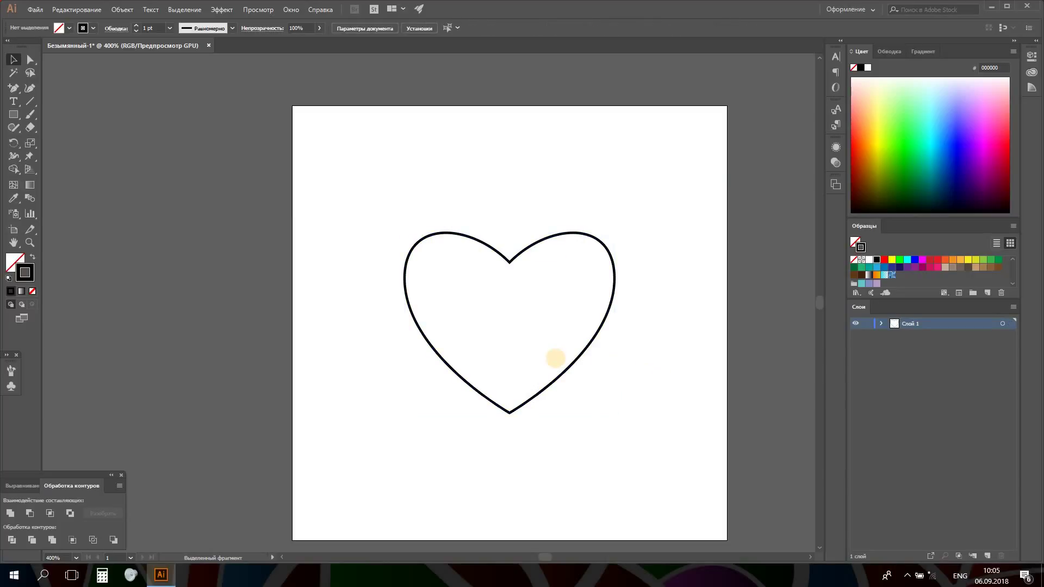
left_click(470, 250)
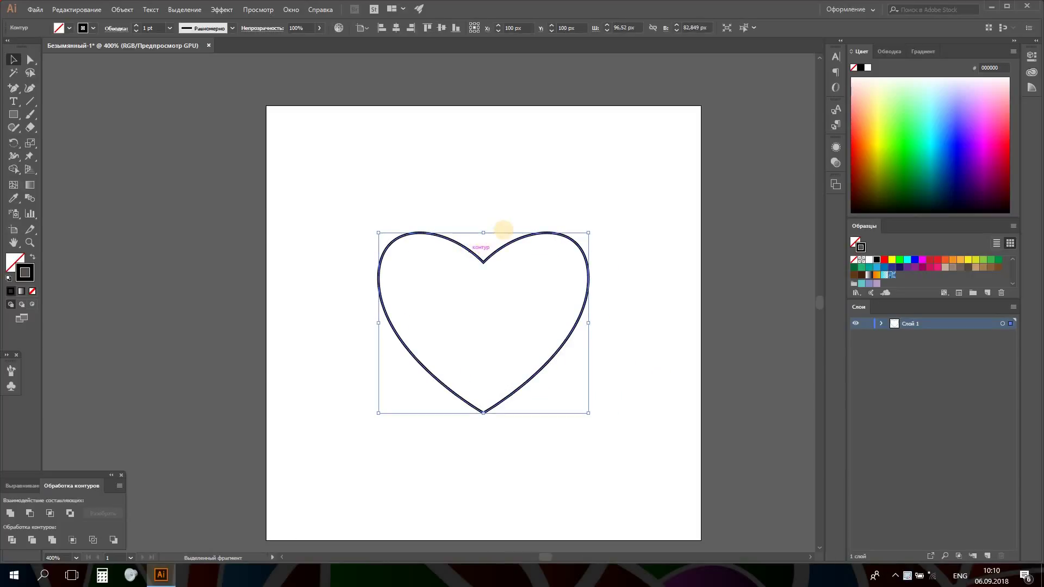
left_click_drag(851, 146, 848, 147)
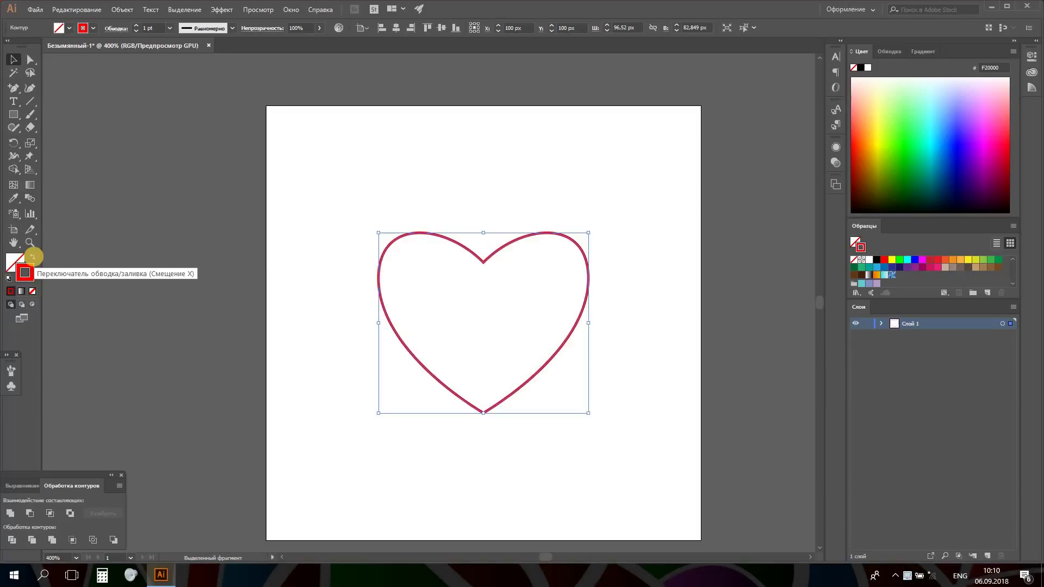
left_click(33, 256)
left_click(310, 251)
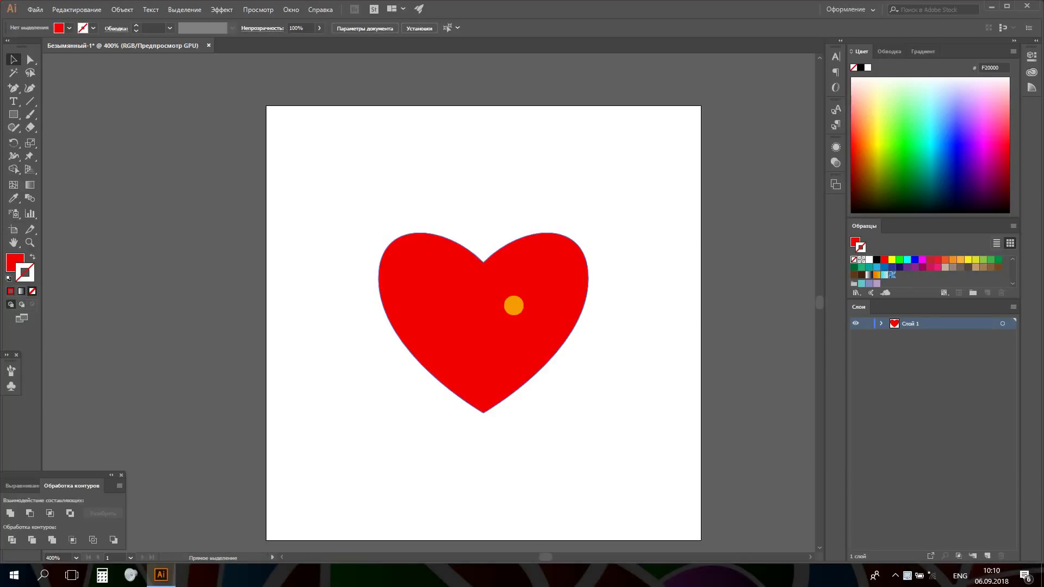
left_click(513, 306)
key("shift+x")
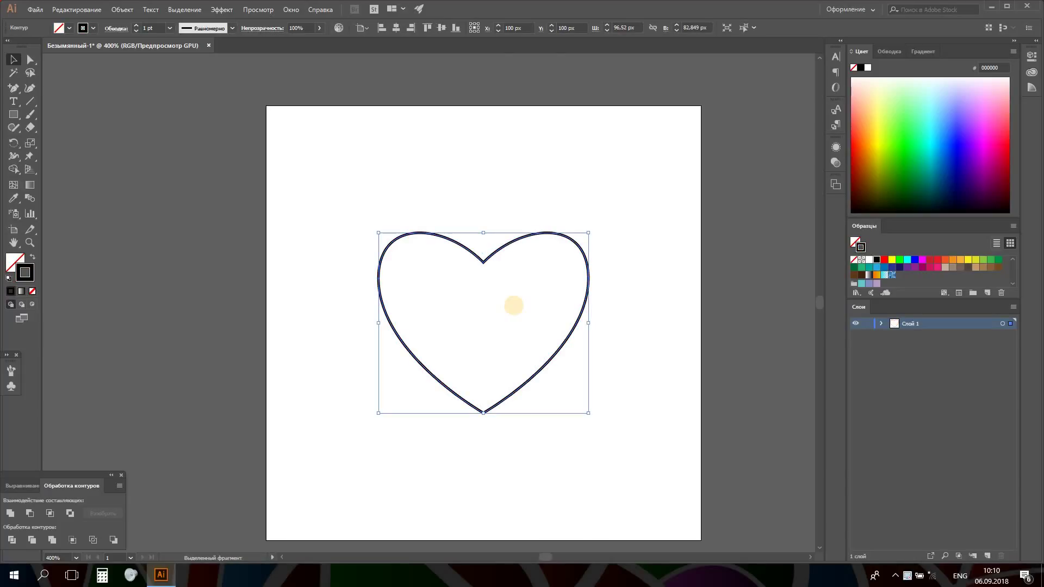
left_click(506, 235)
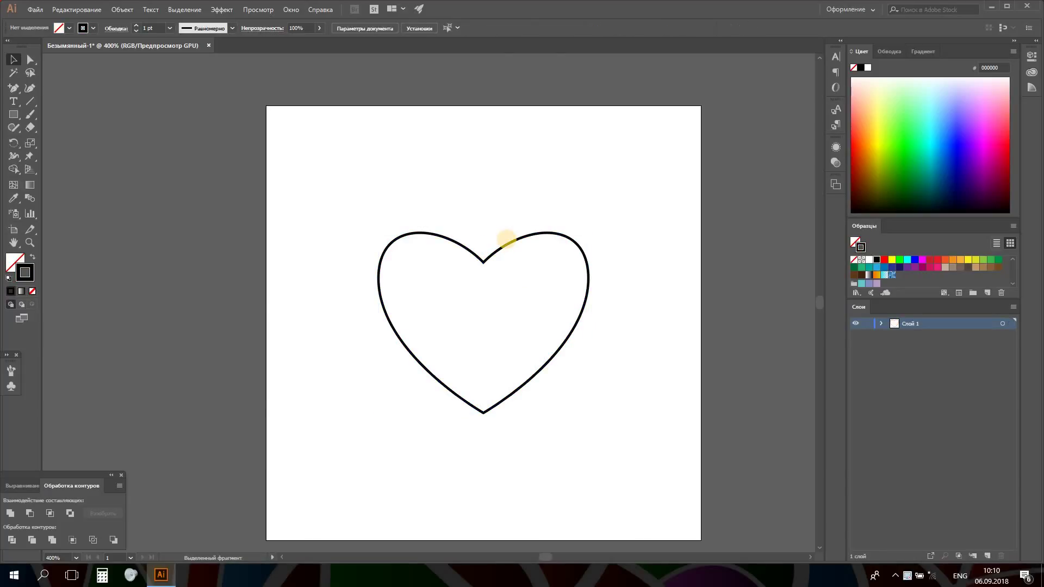
Step: Alt-drag a duplicate of the heart toward the top-left and hide the copy in Layers
left_click(506, 241)
mouse_move(506, 241)
left_mouse_down()
mouse_move(453, 228)
mouse_move(267, 106)
left_mouse_up()
left_click(881, 324)
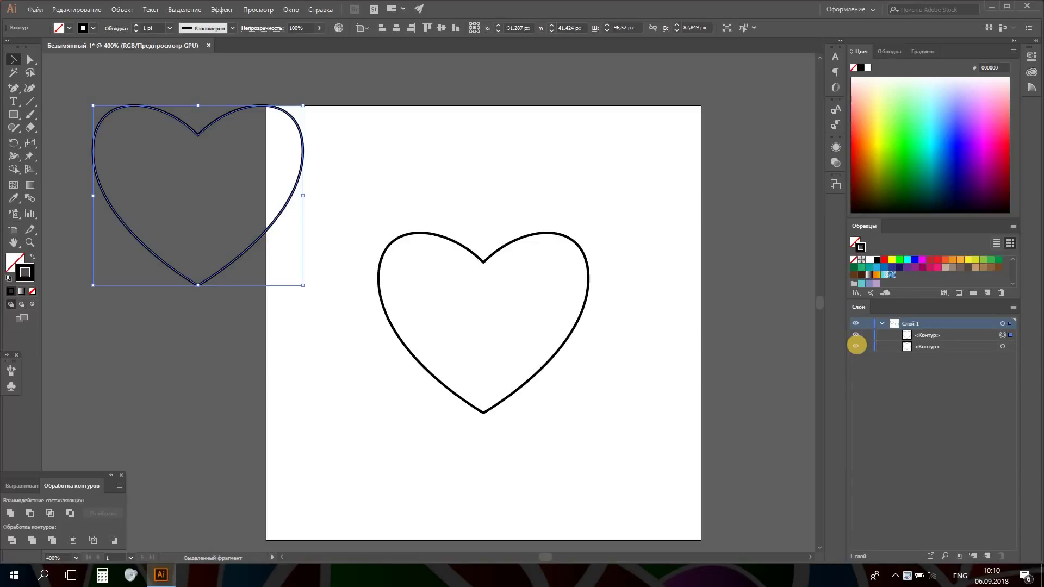
left_click(855, 346)
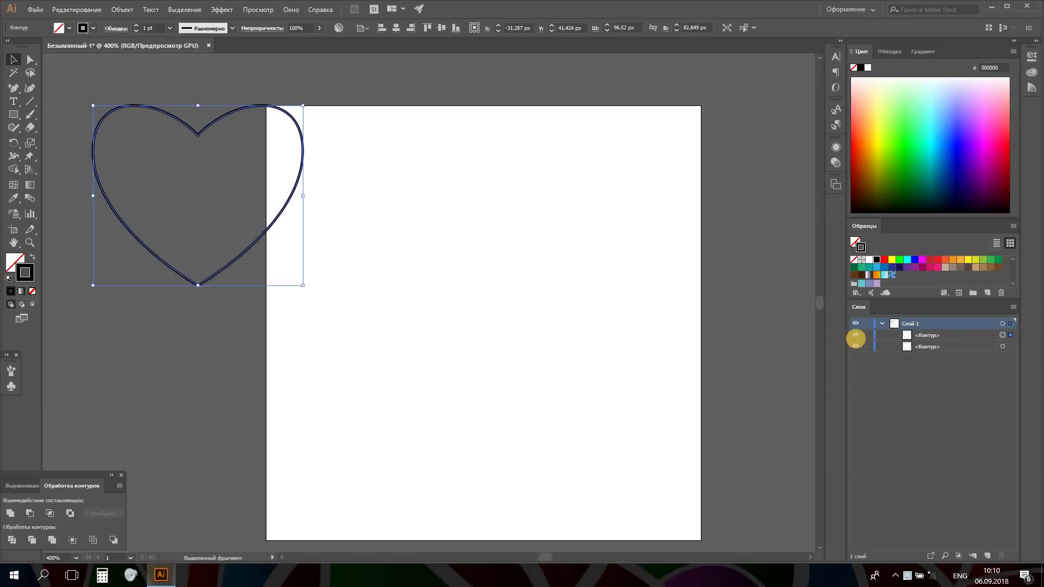
left_click(856, 344)
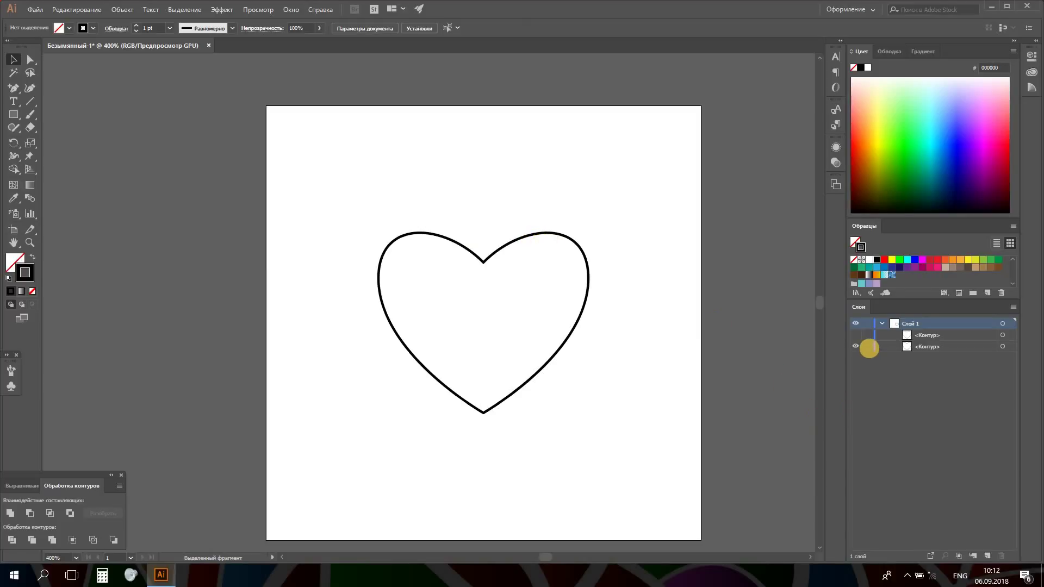
Step: Lock the centre heart's path and zoom the view to 600%
left_click(565, 342)
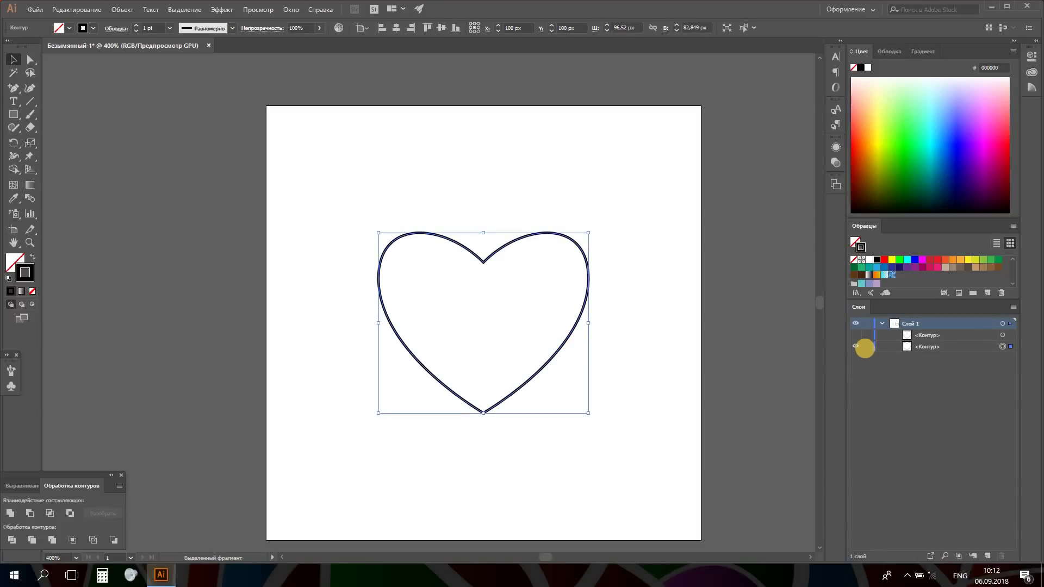
left_click(865, 347)
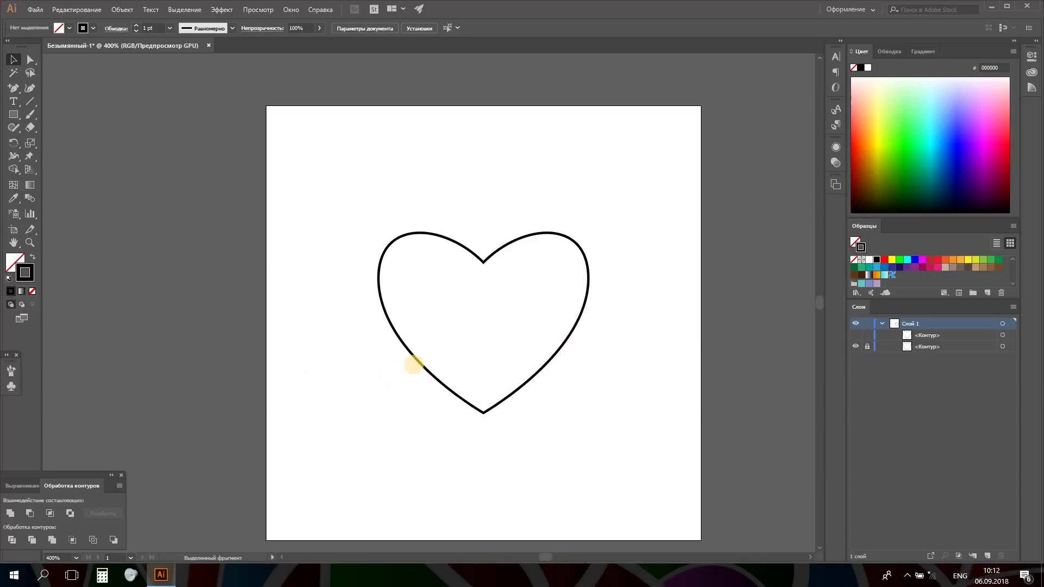
left_click(76, 557)
left_click(97, 340)
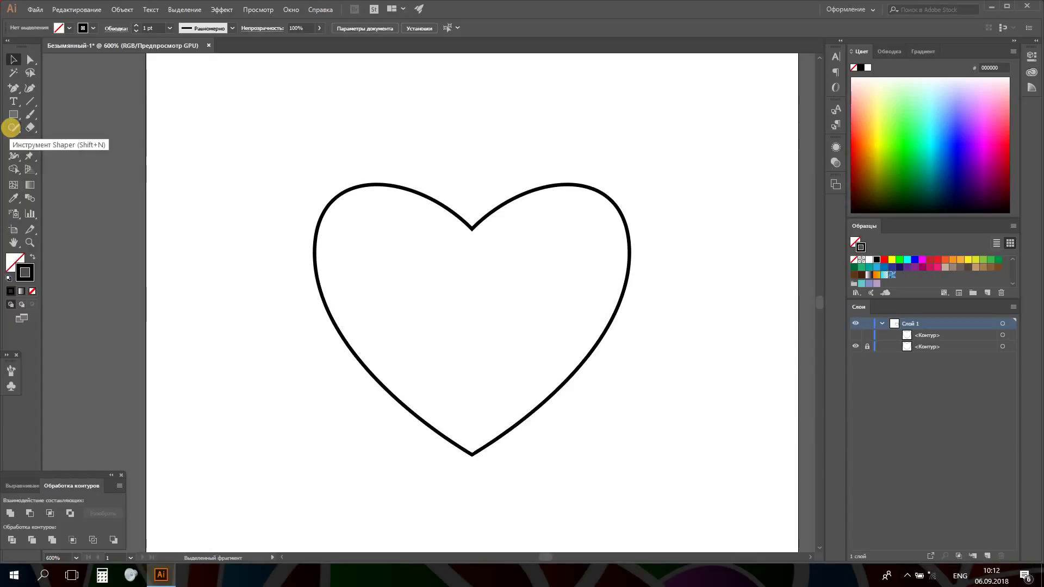
Step: Choose the Pencil tool and set its fidelity to the smoothest setting
left_click(12, 128)
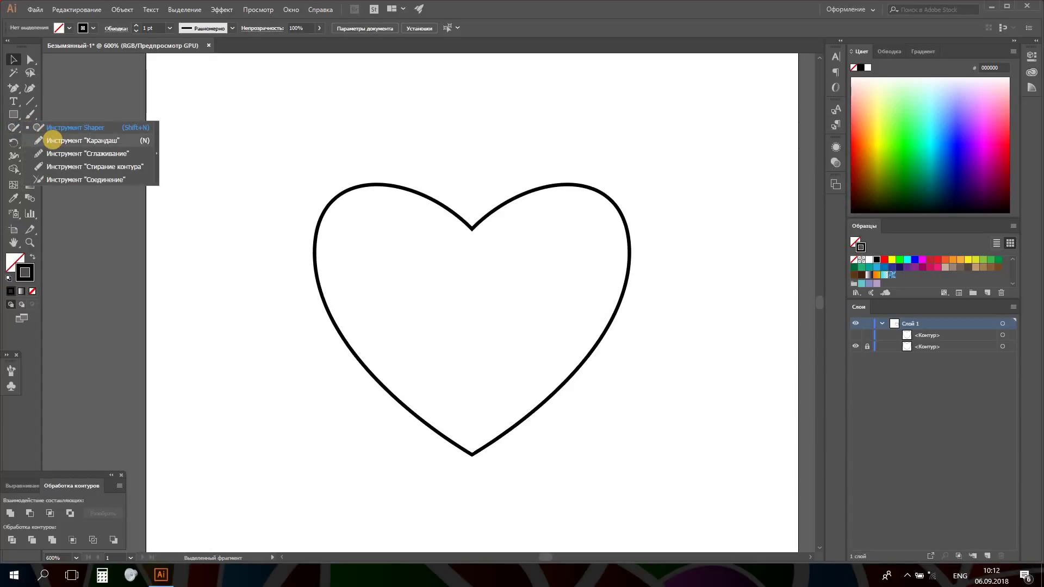
left_click(52, 140)
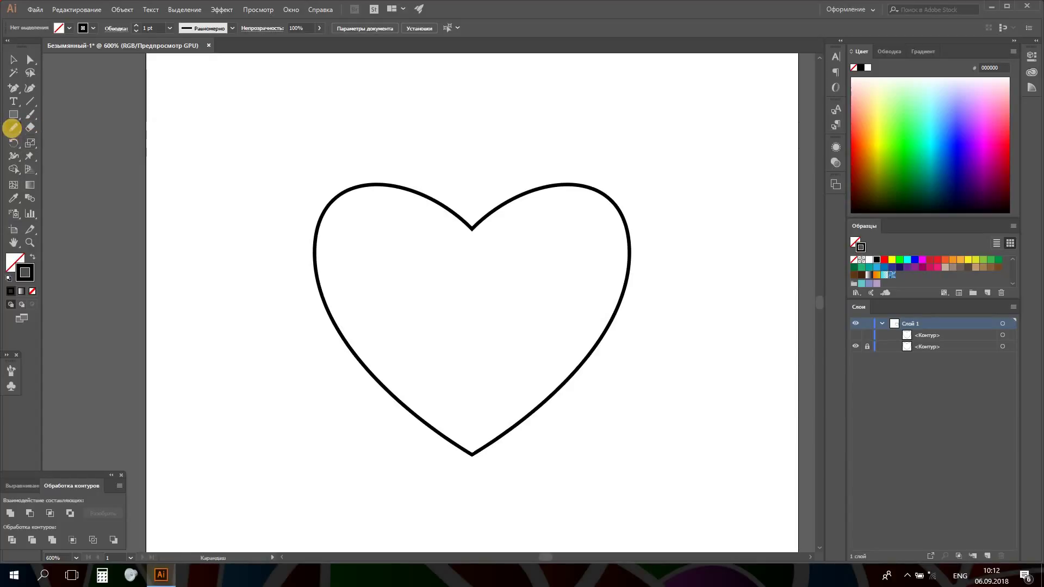
double_click(12, 127)
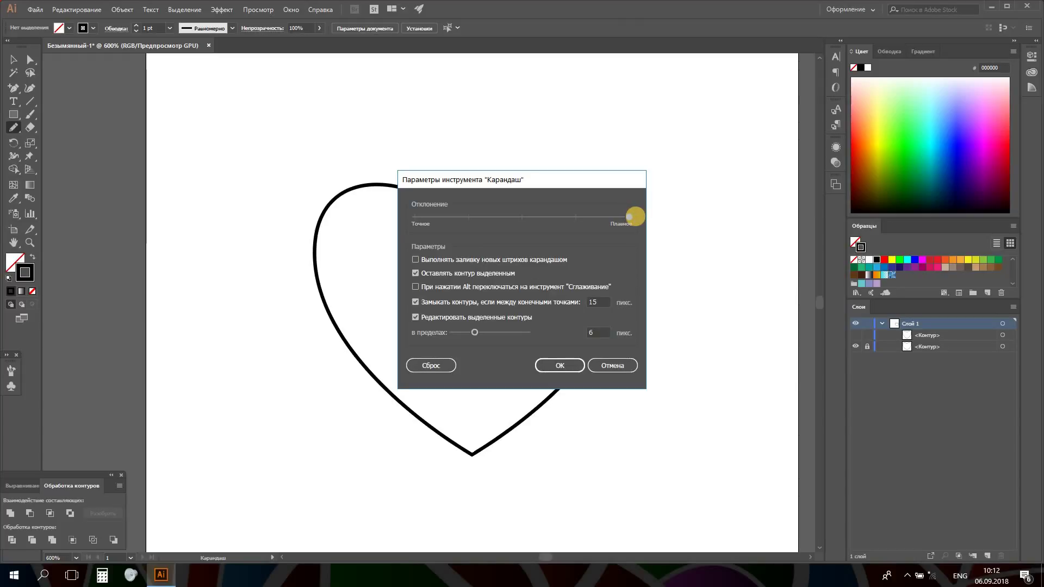
left_click(632, 216)
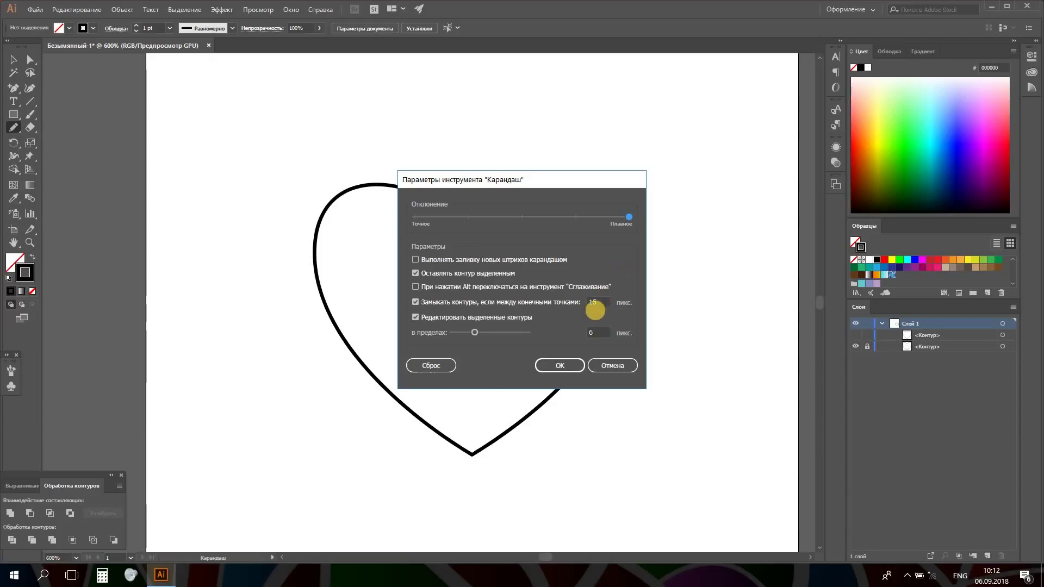
left_click(555, 371)
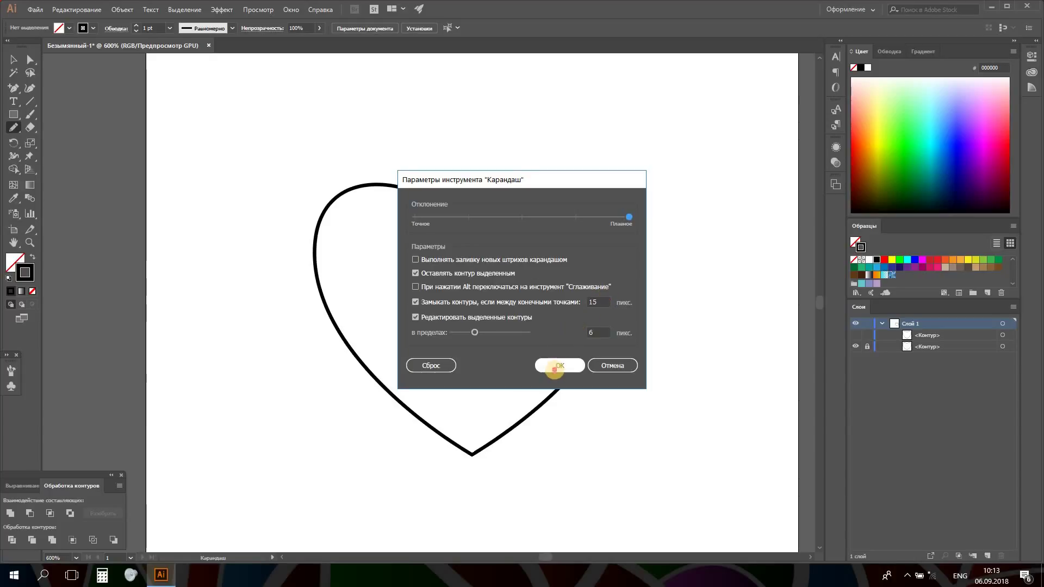
Step: Draw a first wavy vertical line down the heart's left side and narrow it
scroll(386, 202, "down", 1)
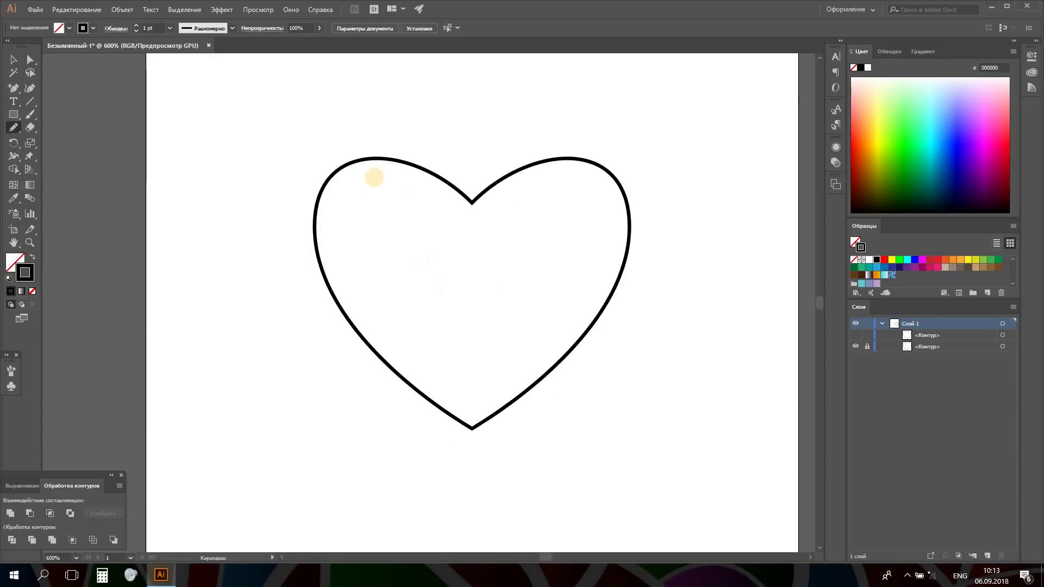
left_click_drag(370, 99, 382, 336)
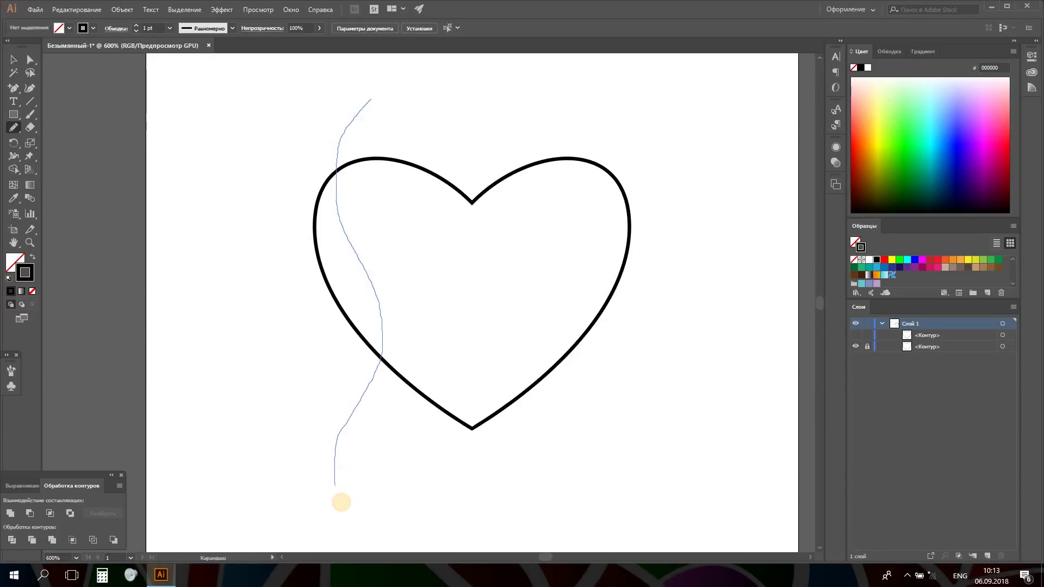
left_click_drag(382, 335, 341, 499)
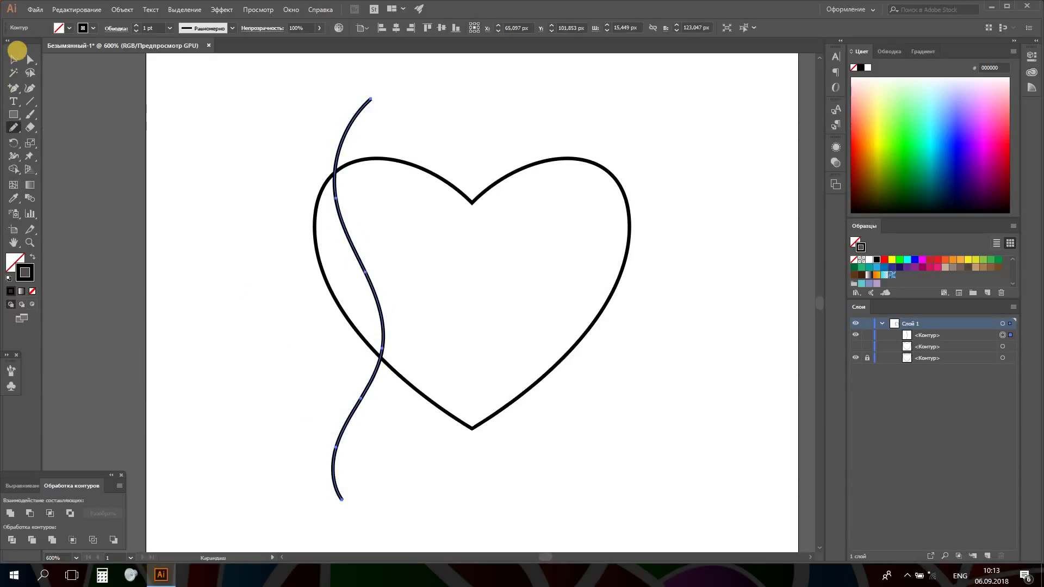
left_click(12, 61)
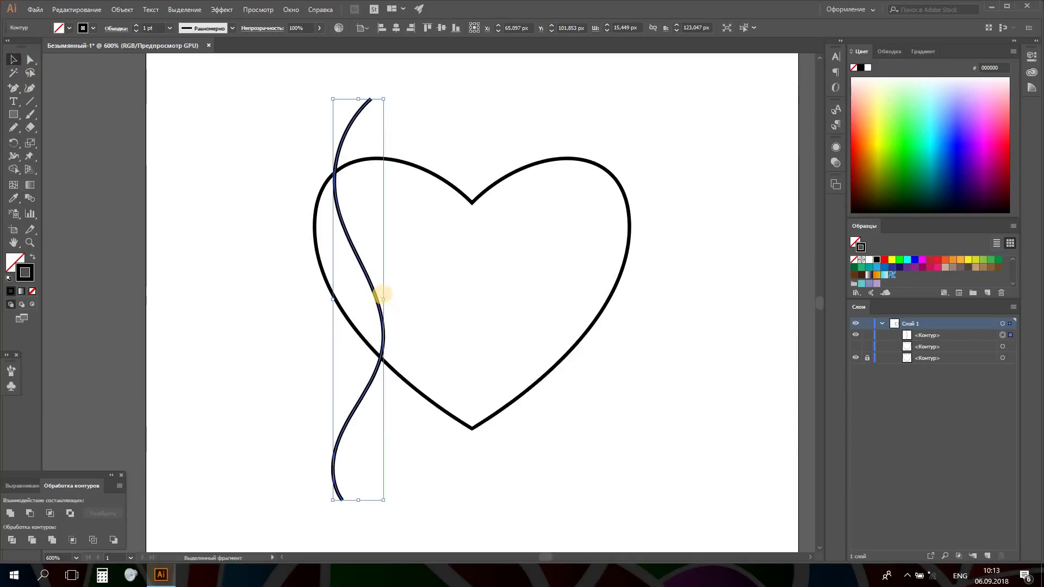
left_click_drag(383, 298, 354, 298)
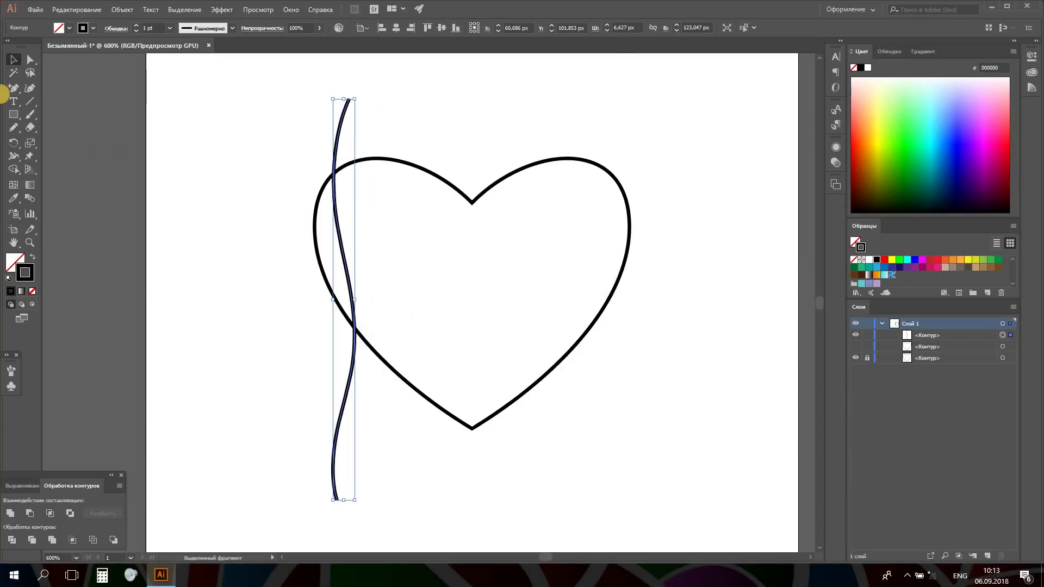
Step: Draw a second wavy line at 0.5 pt stroke, narrowing it and setting it upright
left_click(13, 128)
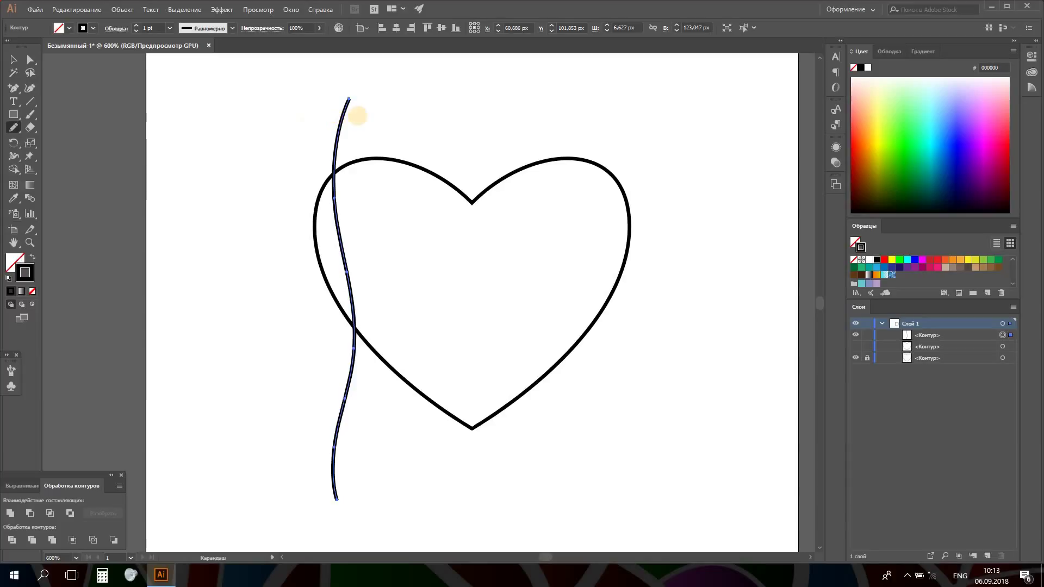
left_click_drag(356, 116, 365, 507)
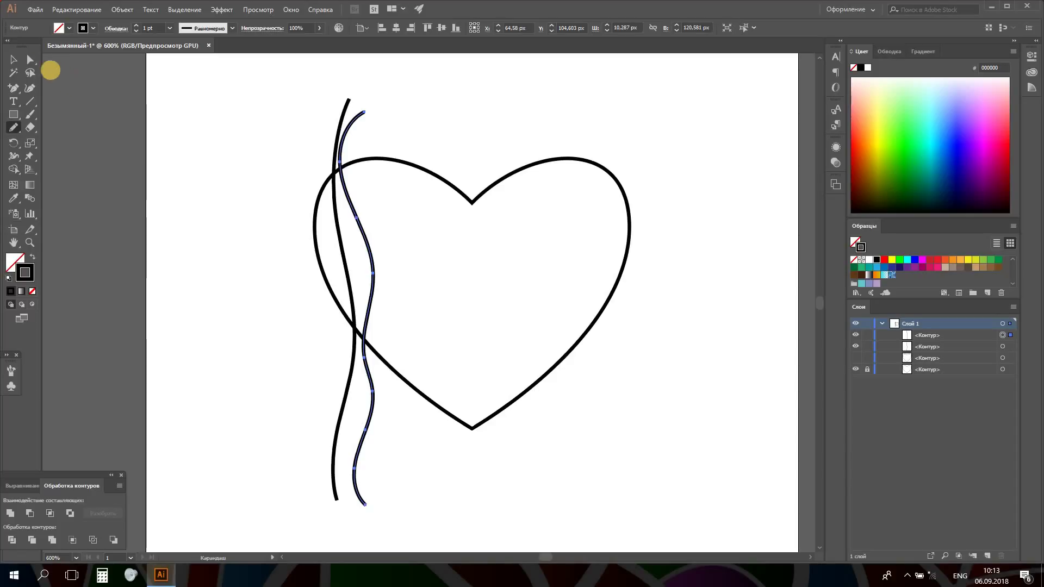
left_click(12, 60)
left_click(169, 28)
left_click(180, 51)
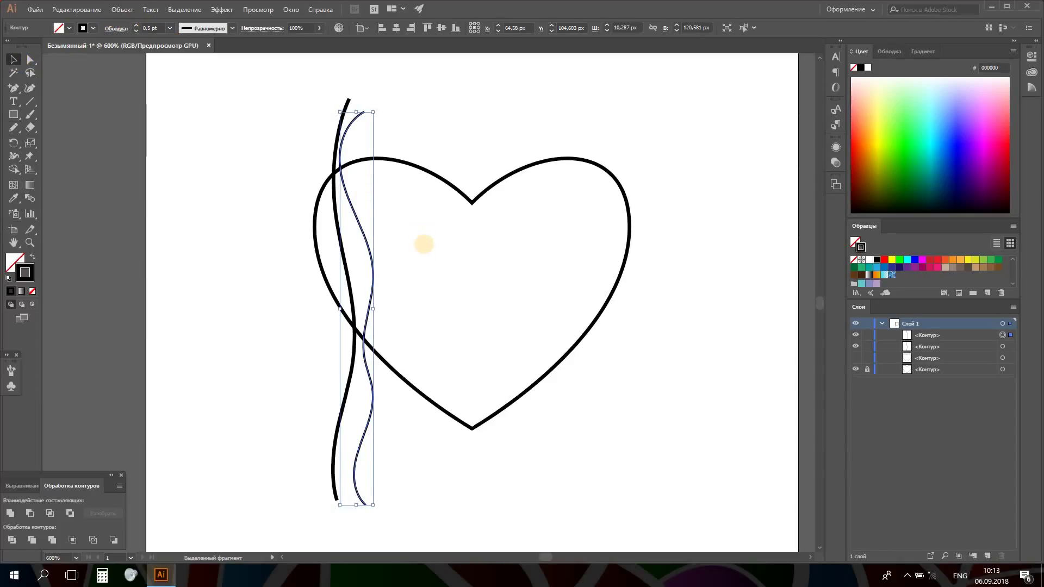
left_click_drag(373, 306, 369, 308)
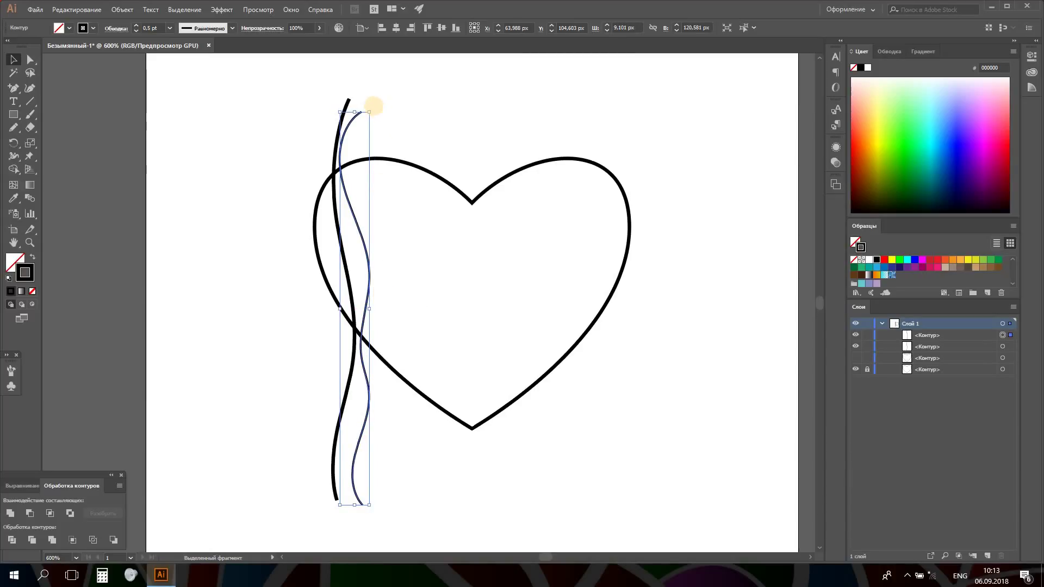
left_click_drag(374, 105, 341, 355)
mouse_move(355, 359)
left_mouse_down()
mouse_move(381, 326)
mouse_move(413, 89)
left_mouse_up()
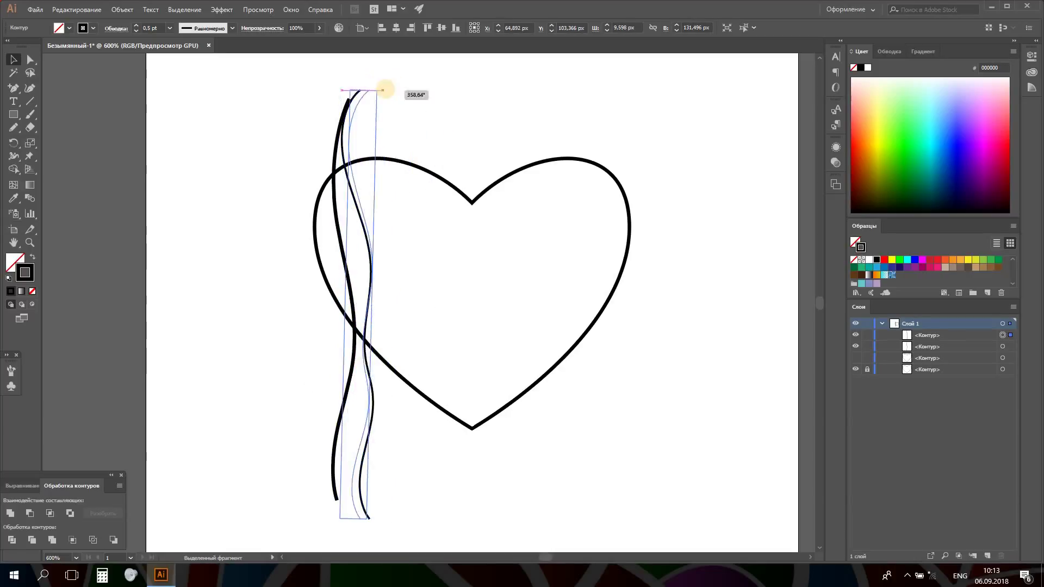
left_click(413, 275)
Step: Draw more vertical wavy lines across the heart toward its centre
left_click(14, 127)
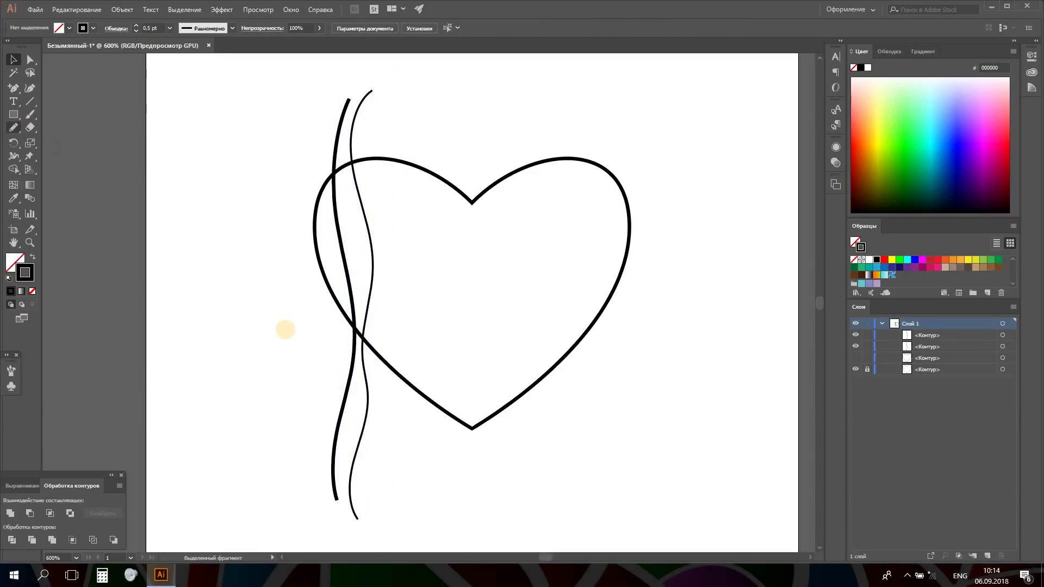
mouse_move(380, 505)
left_mouse_down()
mouse_move(386, 100)
mouse_move(397, 510)
left_mouse_up()
left_click(13, 128)
mouse_move(416, 140)
left_mouse_down()
mouse_move(431, 512)
mouse_move(442, 233)
mouse_move(430, 132)
left_mouse_up()
mouse_move(478, 496)
left_mouse_down()
mouse_move(473, 287)
mouse_move(454, 129)
left_mouse_up()
mouse_move(482, 134)
left_mouse_down()
mouse_move(514, 479)
mouse_move(491, 114)
left_mouse_up()
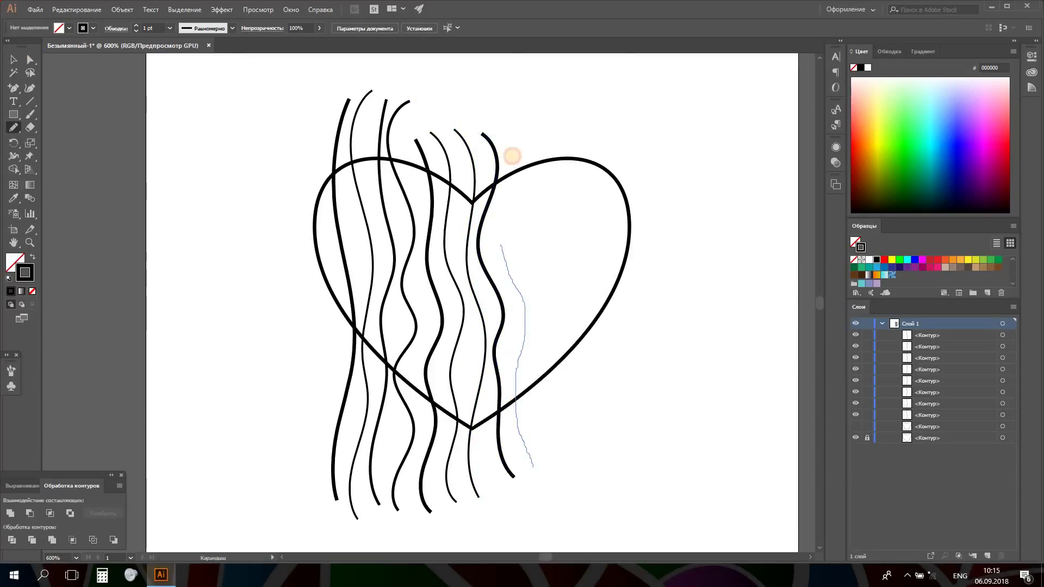
left_click_drag(557, 465, 517, 137)
left_click_drag(566, 419, 537, 116)
Step: Add thin vertical wavy lines across the heart's right side up to its edge
key("v")
left_click(198, 144)
key("n")
mouse_move(576, 380)
left_mouse_down()
mouse_move(560, 175)
mouse_move(571, 115)
left_mouse_up()
key("v")
left_click(131, 137)
key("n")
left_click_drag(594, 351, 598, 129)
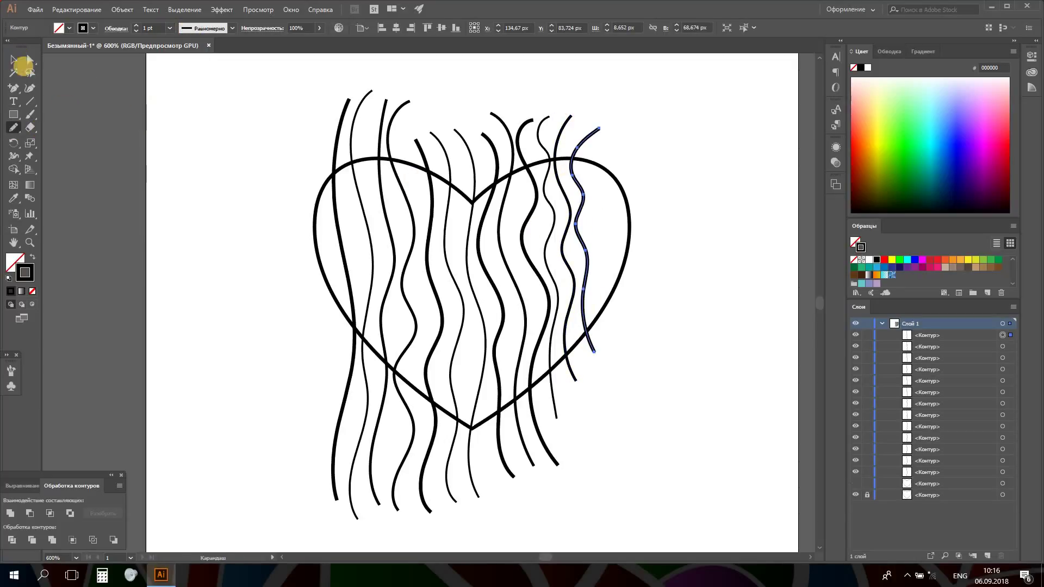
left_click_drag(613, 324, 614, 137)
Step: Draw a last 0.5 pt wavy line at the far right, then marquee-select all vertical lines
left_click(170, 28)
left_click(169, 55)
left_click_drag(624, 310, 636, 140)
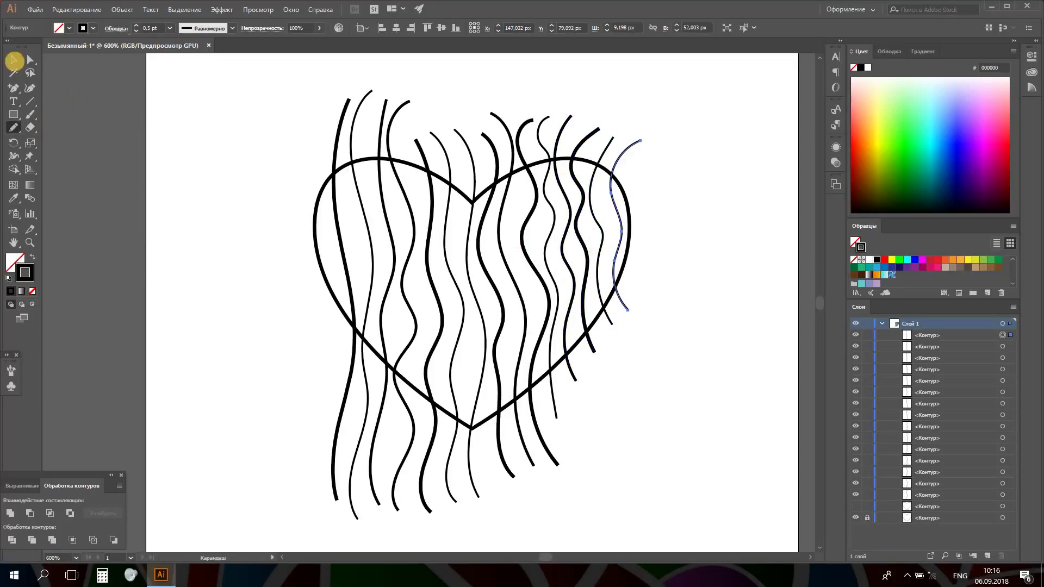
key("v")
left_click(631, 372)
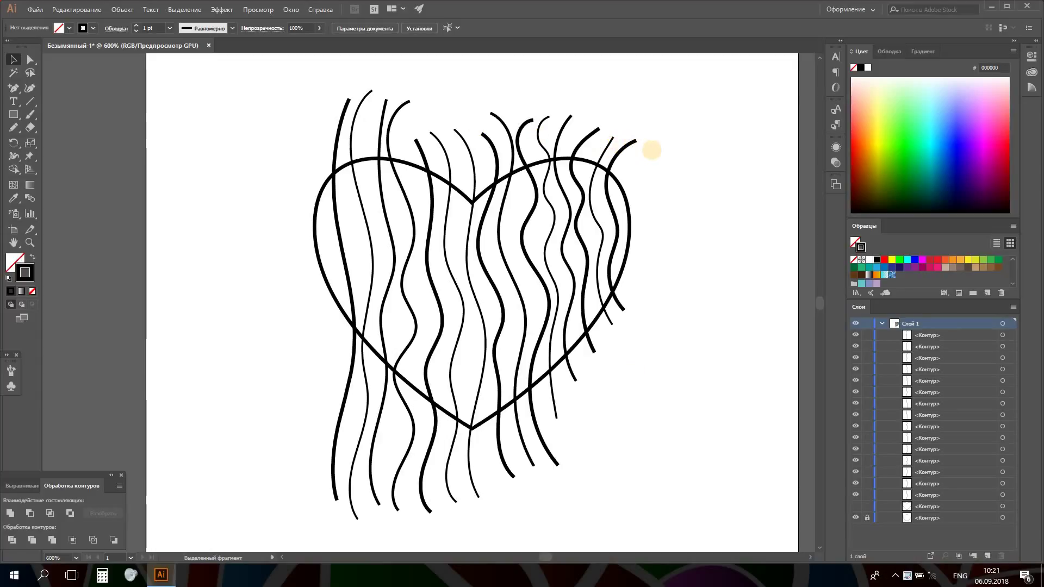
mouse_move(600, 147)
left_mouse_down()
mouse_move(303, 131)
mouse_move(331, 139)
left_mouse_up()
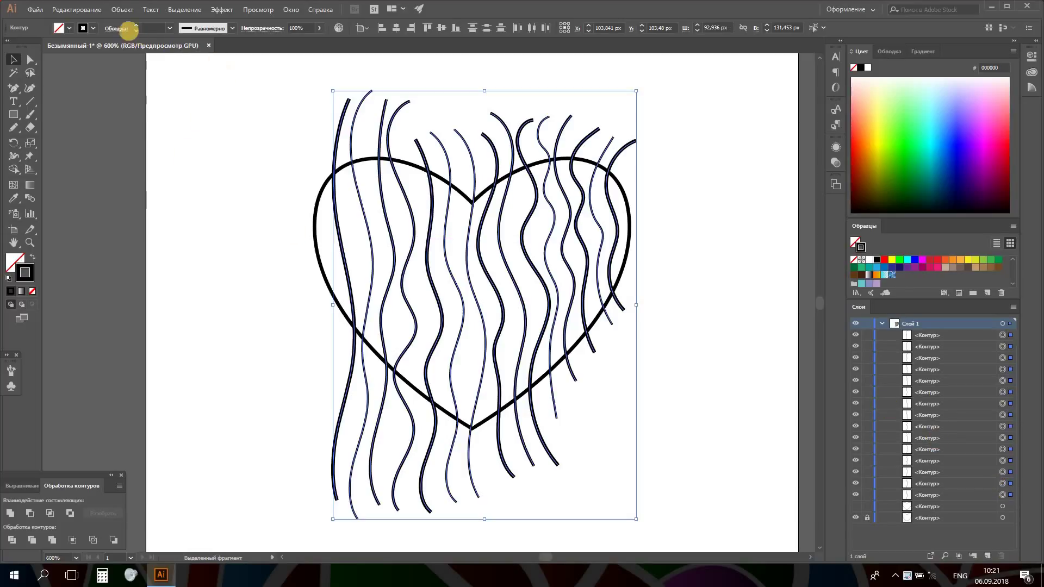
Step: Group the vertical wavy lines, undo an accidental skew, and lock the group in Layers
left_click(122, 10)
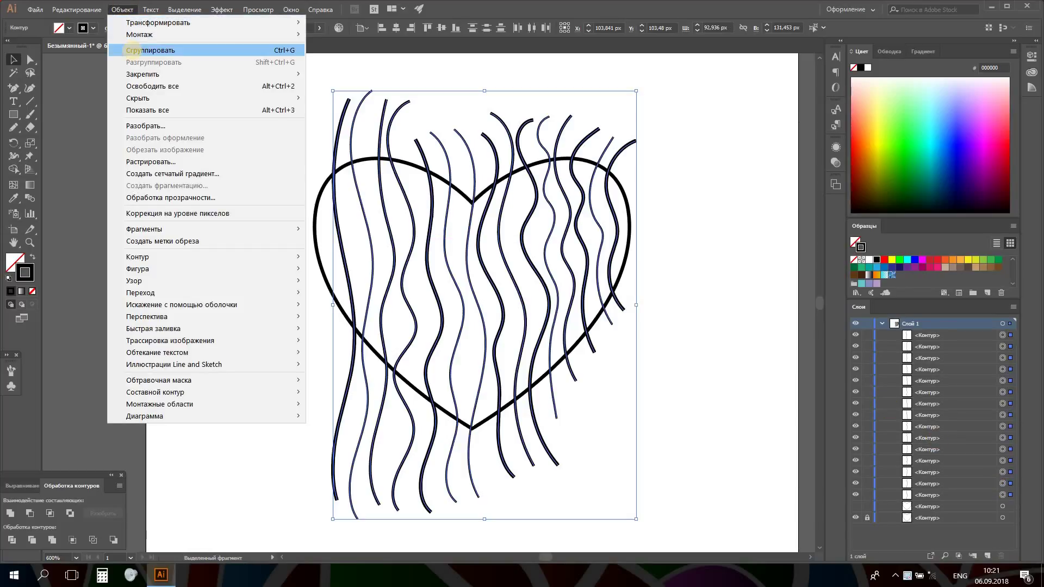
left_click(132, 51)
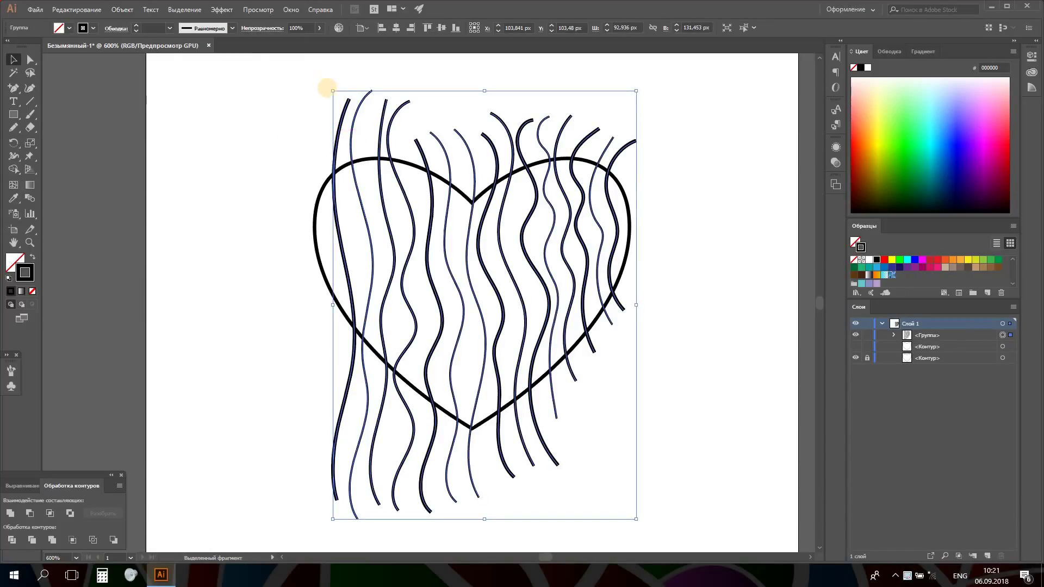
left_click_drag(221, 173, 188, 199)
left_click(189, 200)
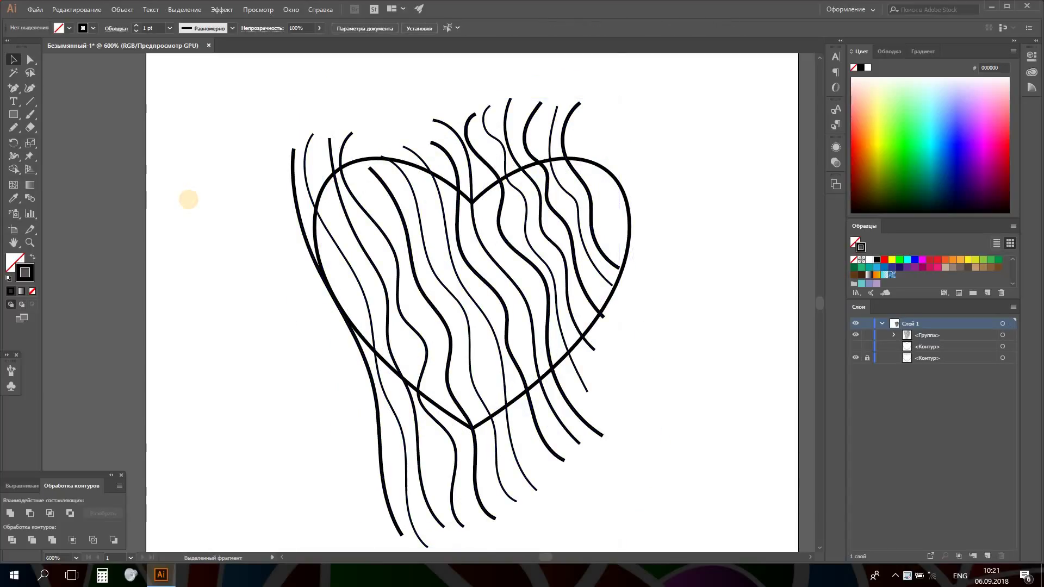
key("ctrl+z")
key("ctrl+z")
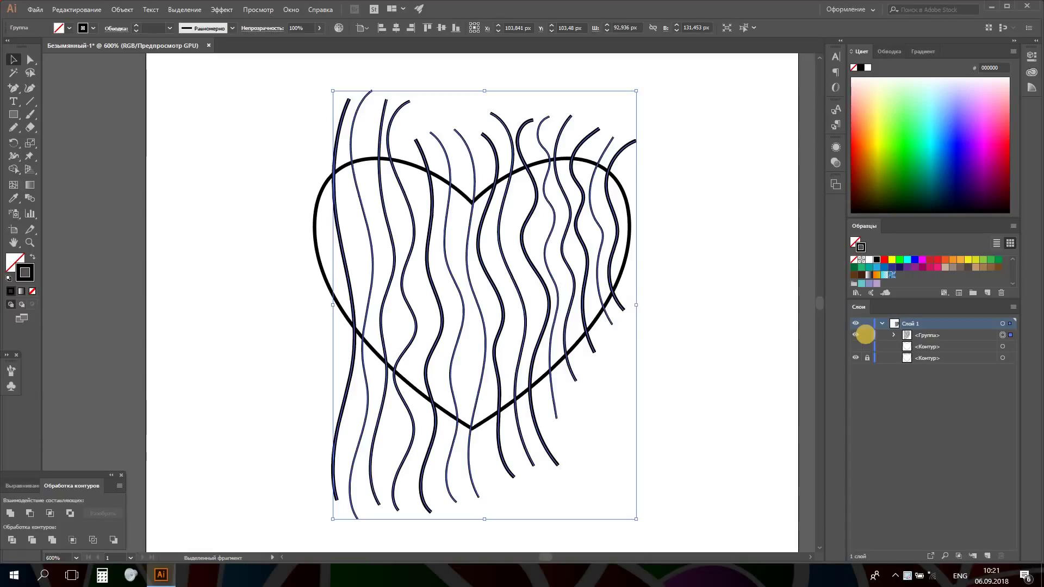
left_click(865, 335)
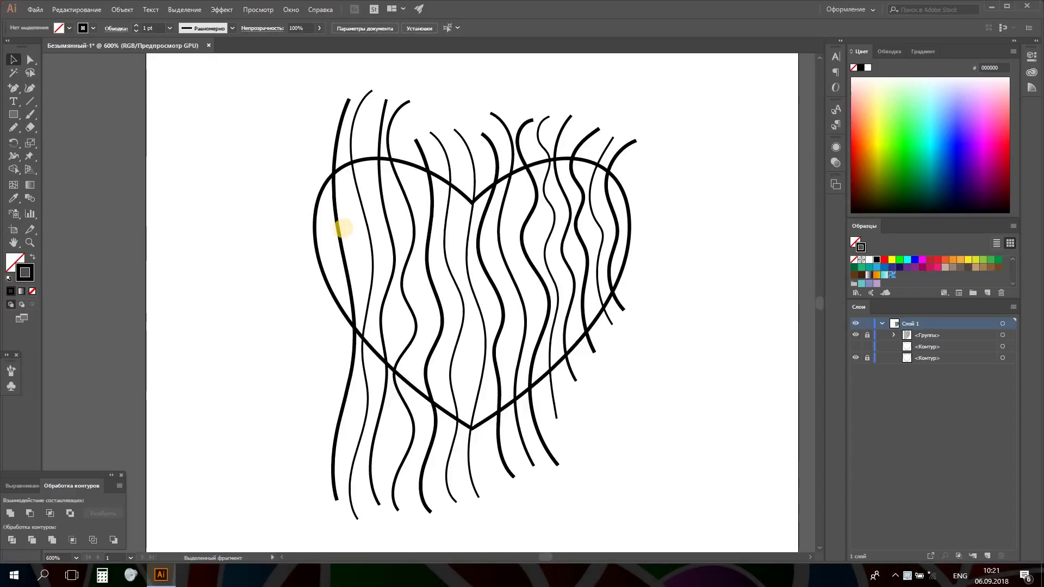
Step: Paste several horizontal wavy lines across the heart, nudging the first one slightly up
key("ctrl+v")
left_click_drag(309, 179, 316, 155)
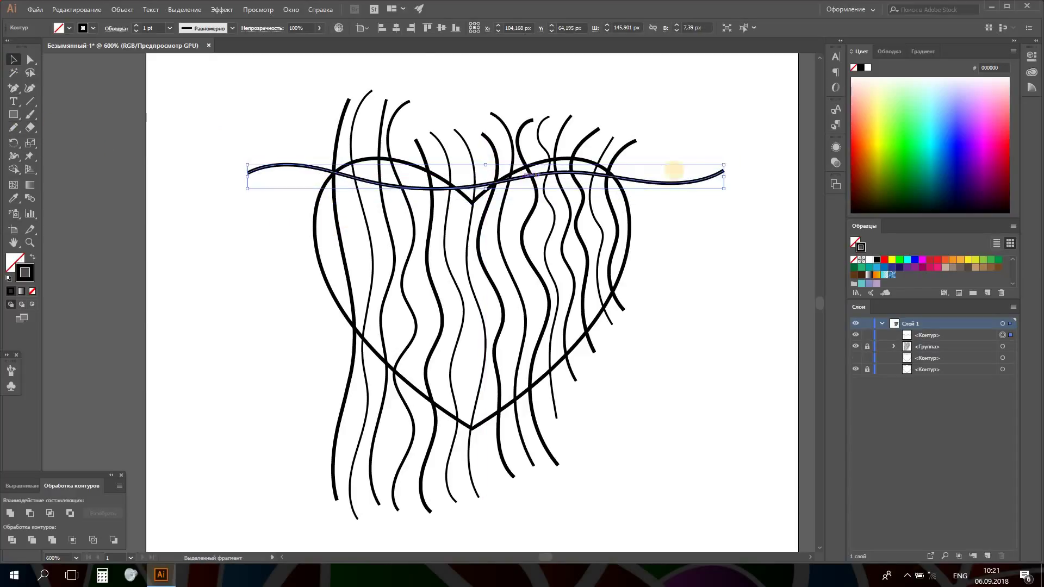
left_click(171, 141)
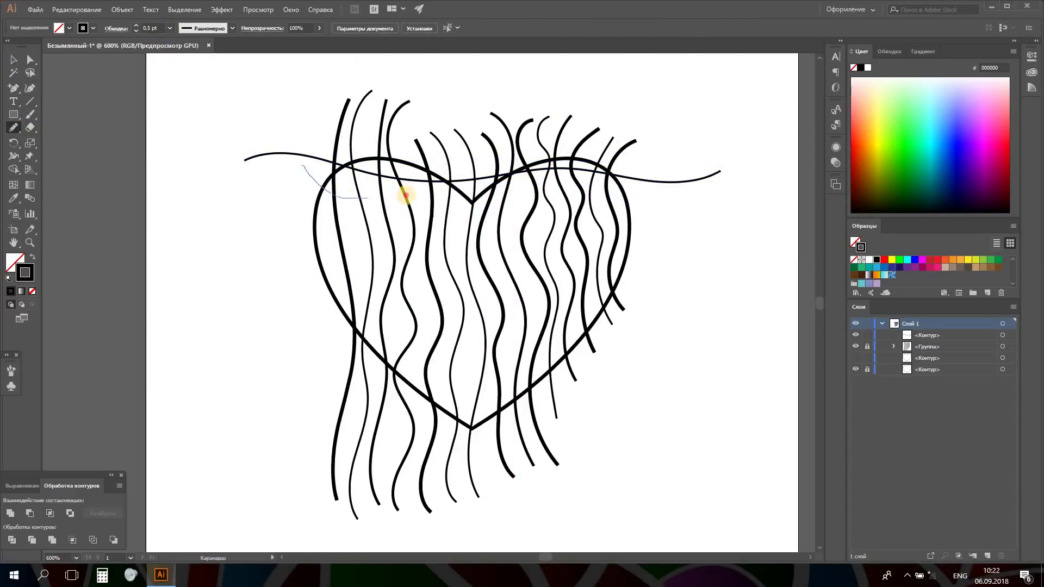
key("ctrl+v")
left_click(211, 170)
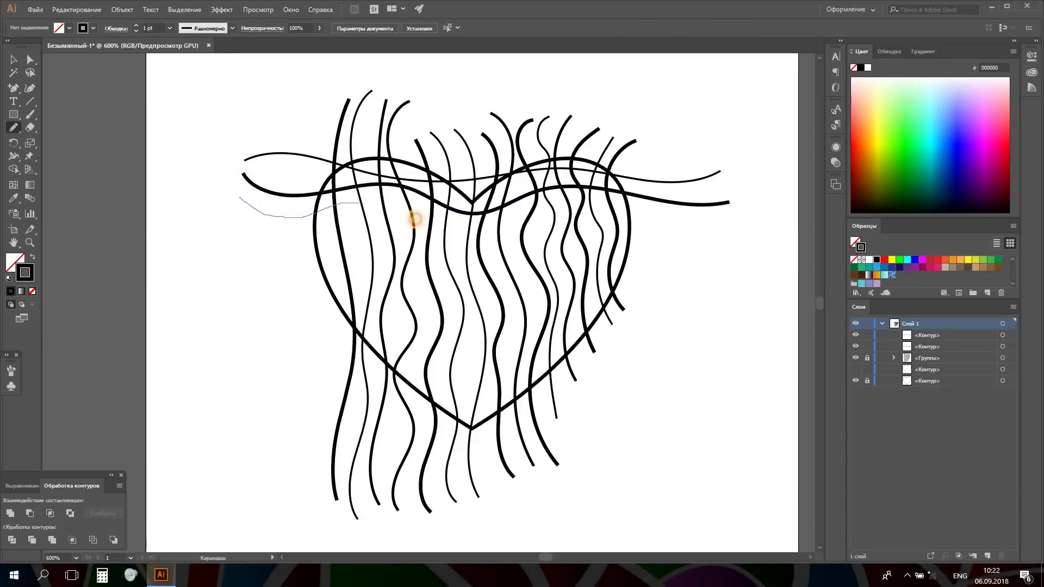
key("ctrl+v")
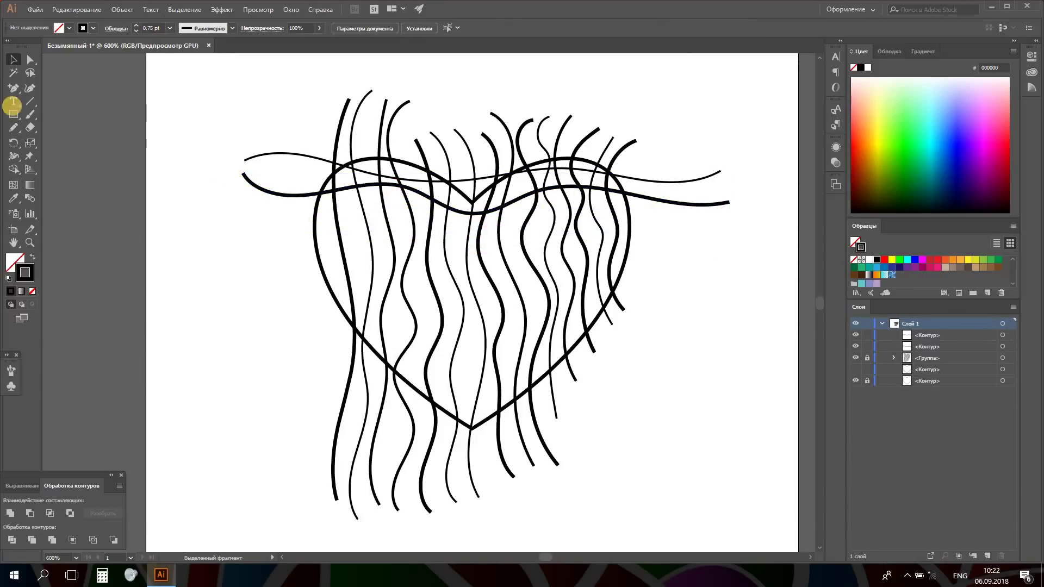
key("ctrl+v")
key("ctrl+shift+a")
key("ctrl+v")
Step: Paste more horizontal wavy lines across the lower part of the heart
key("ctrl+shift+a")
key("ctrl+v")
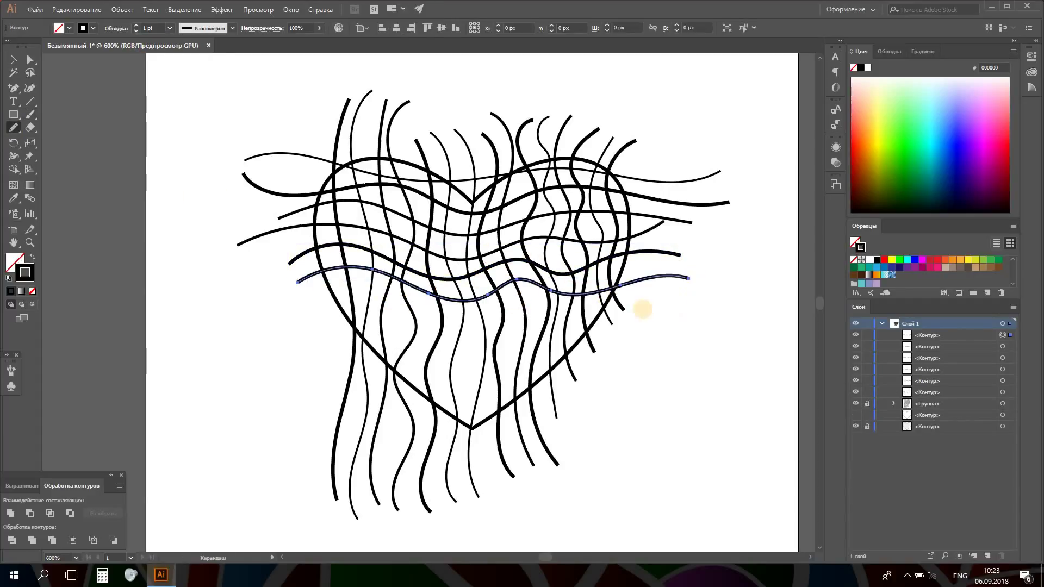
key("ctrl+shift+a")
key("ctrl+v")
left_click(29, 57)
key("ctrl+shift+a")
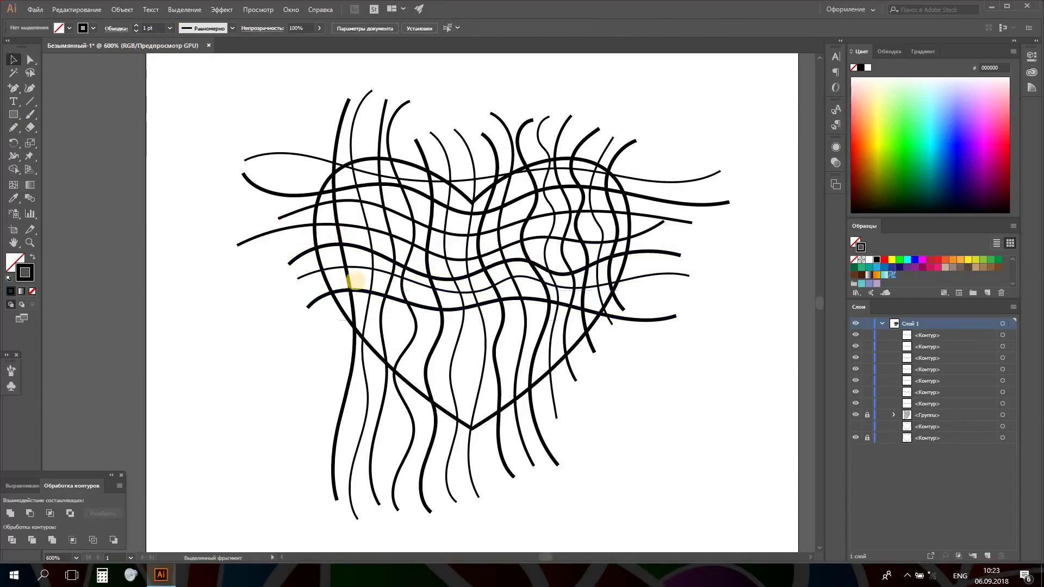
key("ctrl+v")
key("ctrl+shift+a")
key("n")
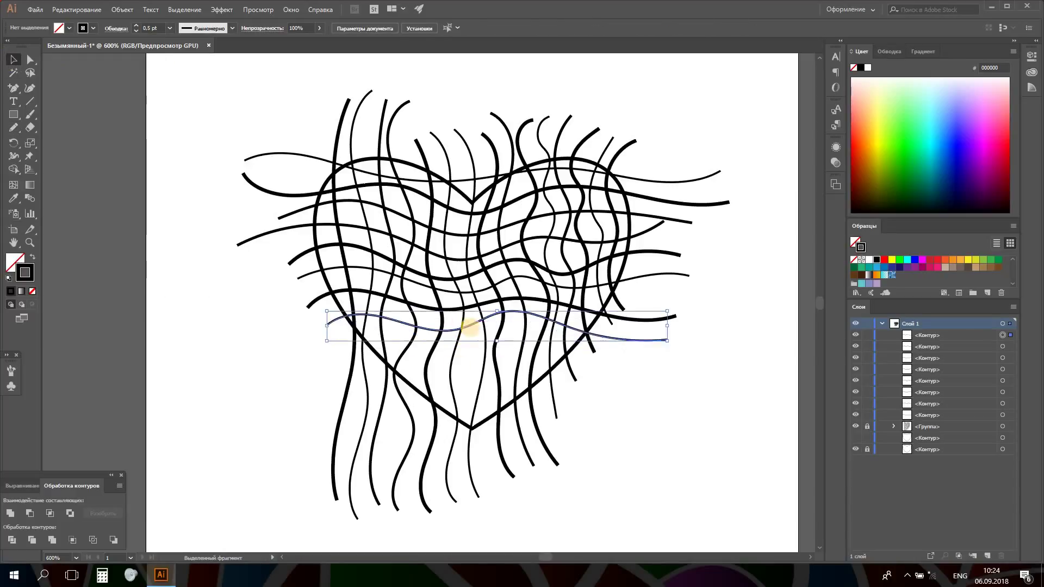
key("ctrl+v")
key("ctrl+shift+a")
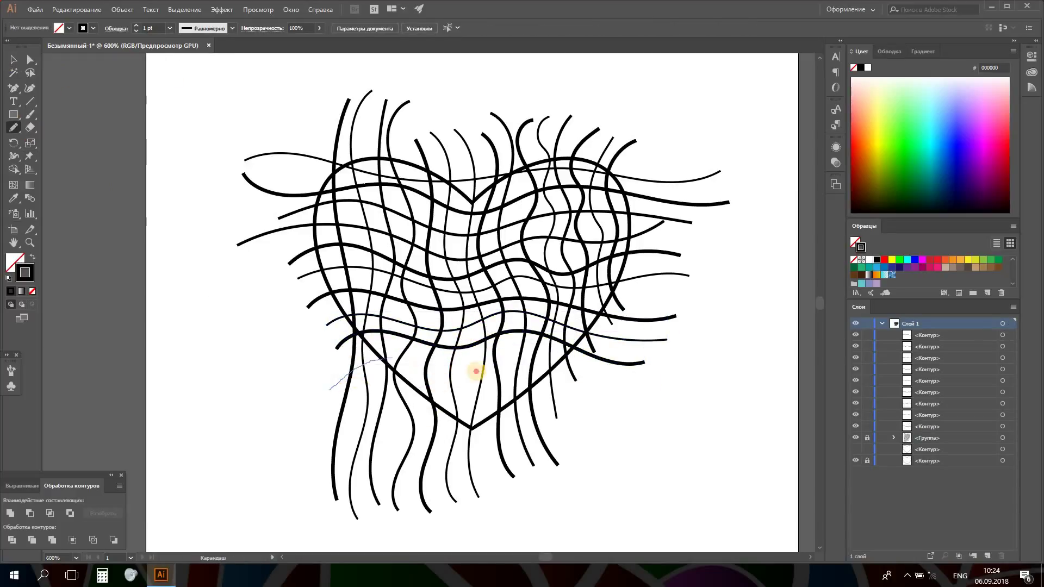
key("ctrl+v")
key("ctrl+v")
Step: Draw and adjust a bottom wavy line, then unlock and select the vertical-line group
key("v")
left_click_drag(481, 384, 481, 383)
key("n")
left_click_drag(370, 380, 588, 400)
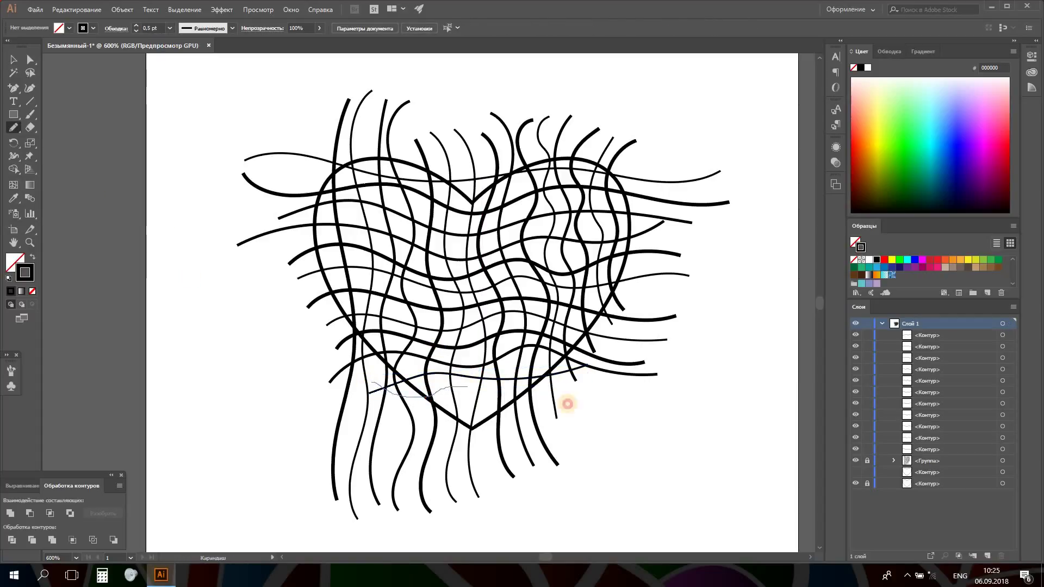
key("ctrl+v")
key("v")
left_click_drag(407, 423, 478, 401)
left_click(178, 77)
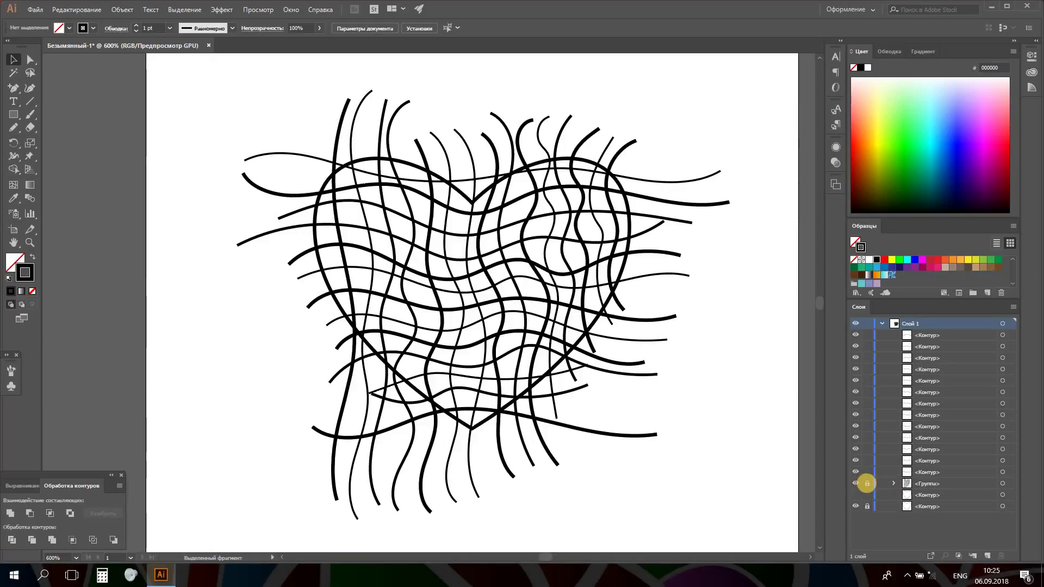
left_click(867, 483)
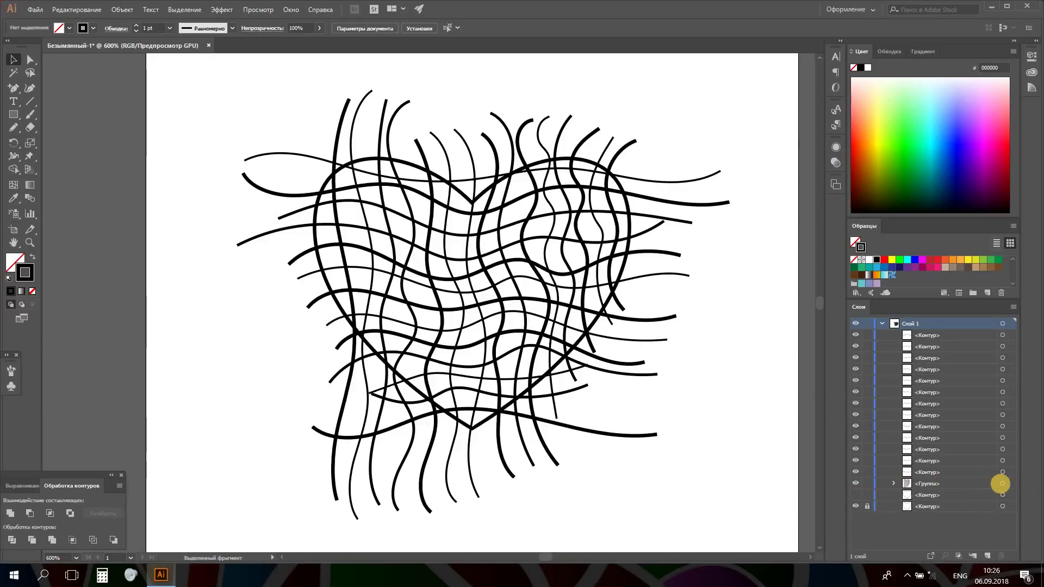
left_click(1002, 484)
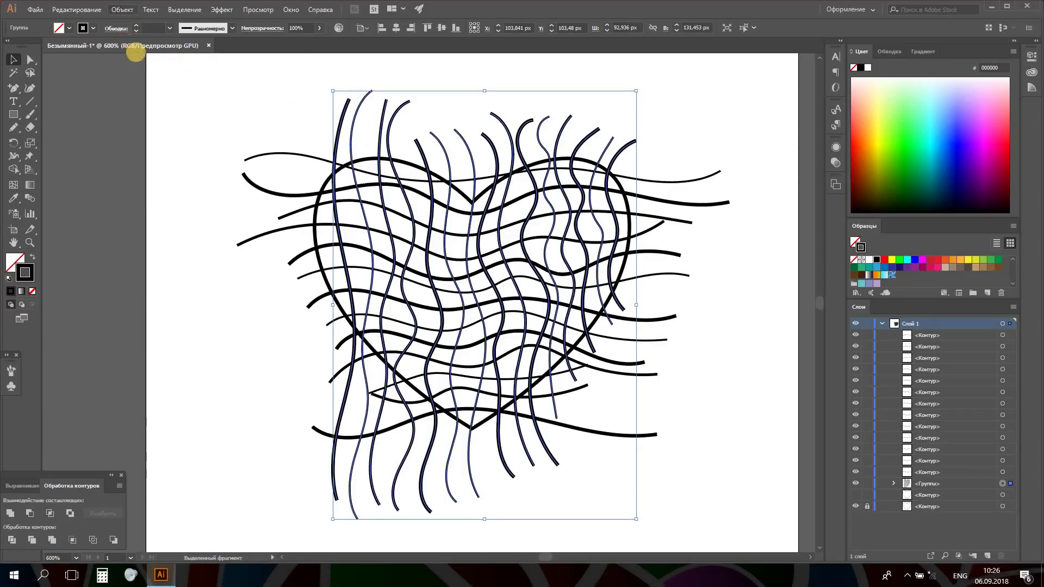
Step: Ungroup the vertical lines and slightly rotate the curve through the heart's centre
left_click(123, 9)
left_click(201, 101)
left_click(201, 101)
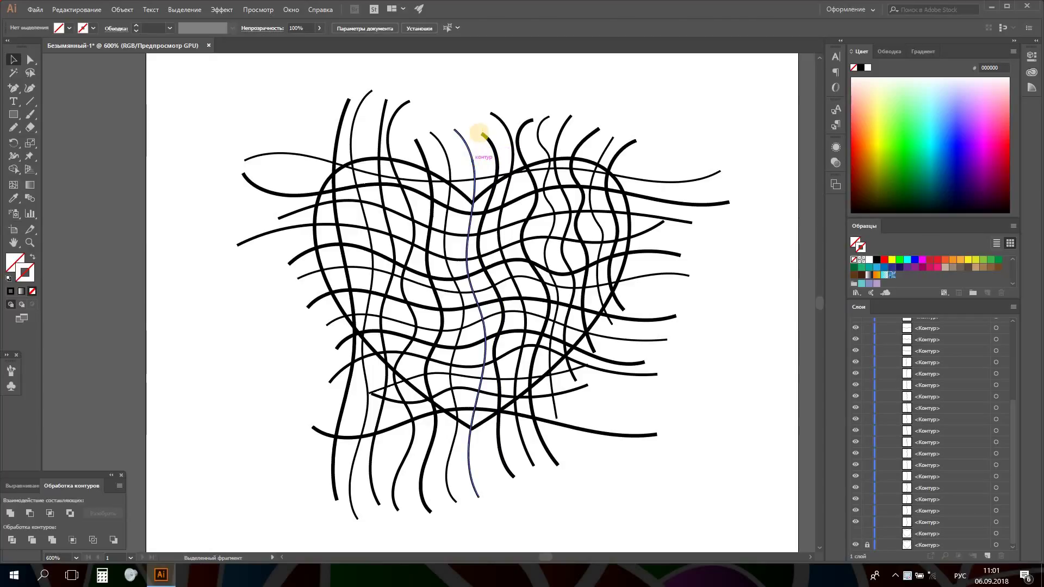
left_click(479, 133)
left_click_drag(482, 127, 476, 124)
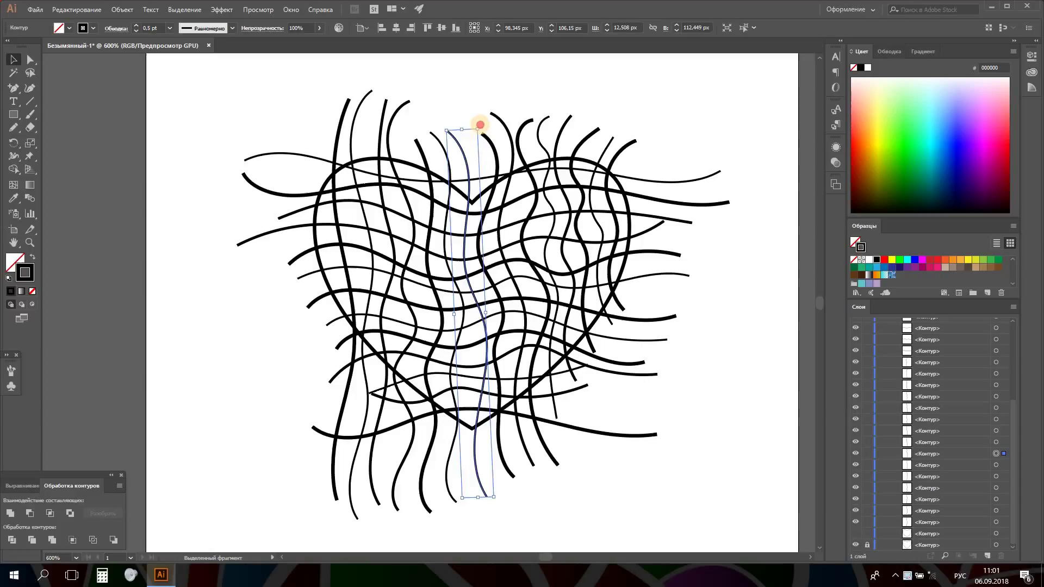
left_click_drag(480, 125, 477, 121)
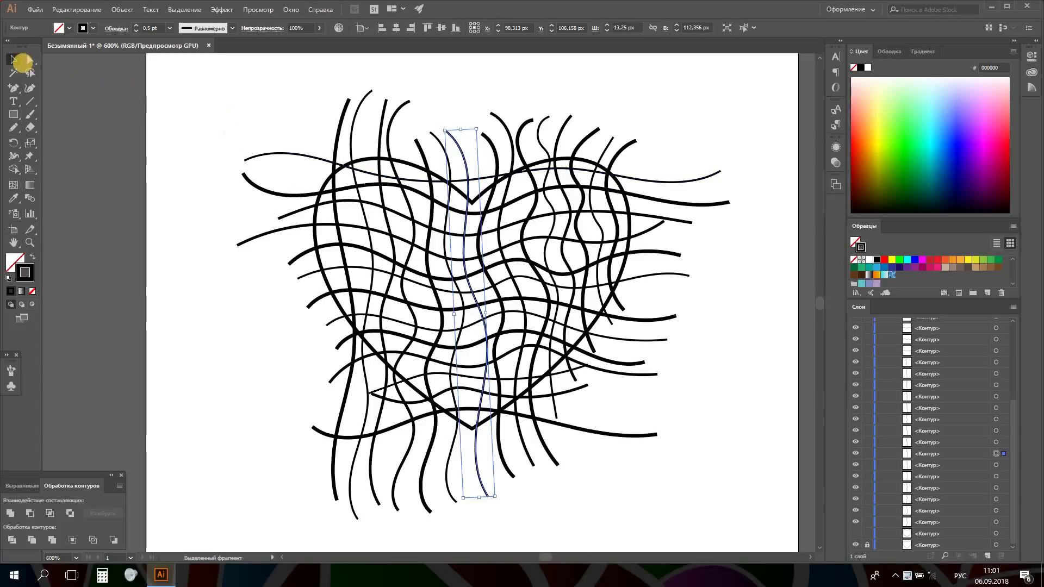
Step: Reshape the central curve with Direct Selection by moving an anchor and bending its handle
key("a")
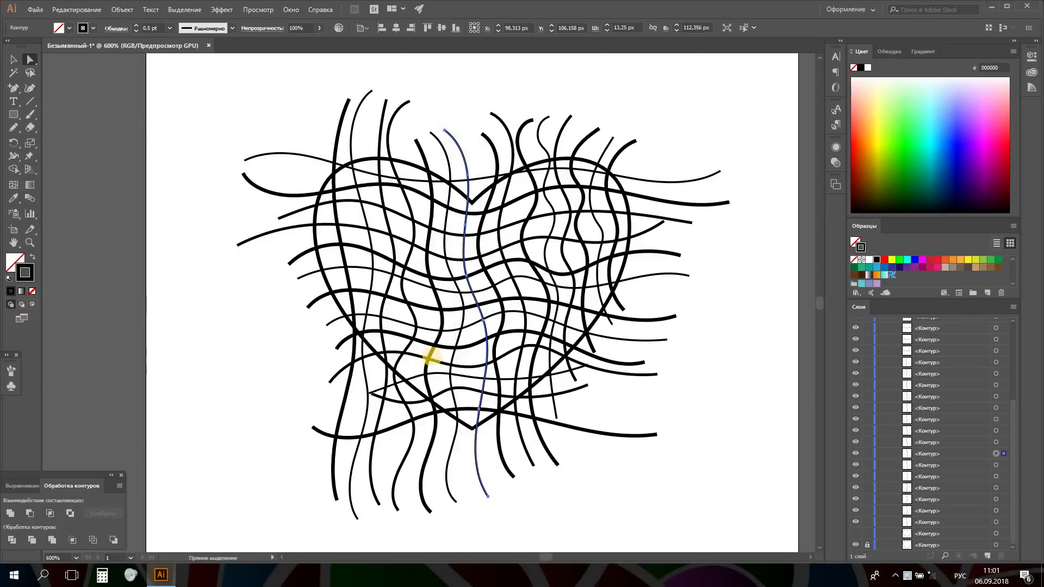
left_click_drag(483, 322, 477, 330)
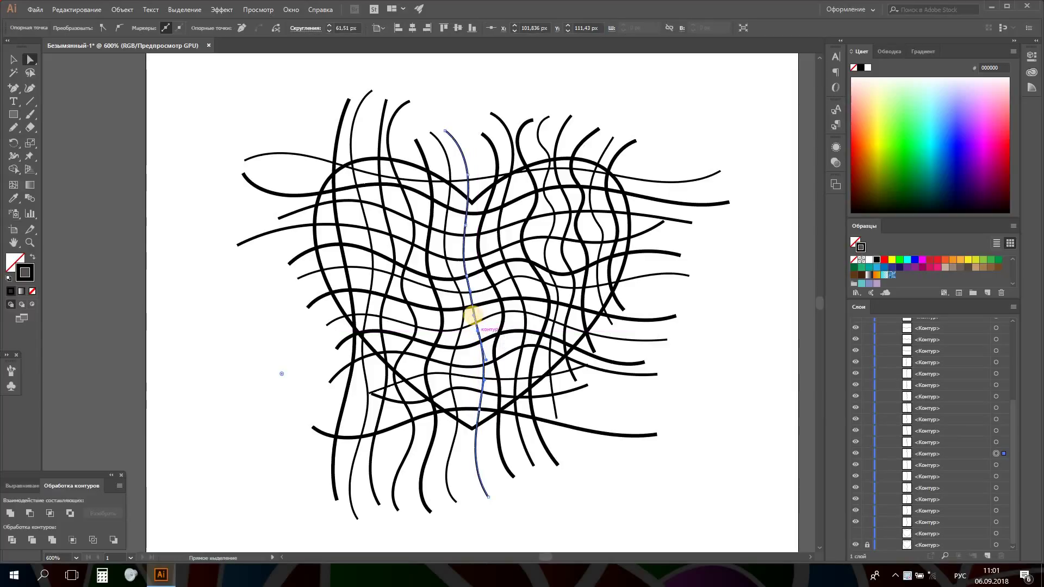
left_click(478, 314)
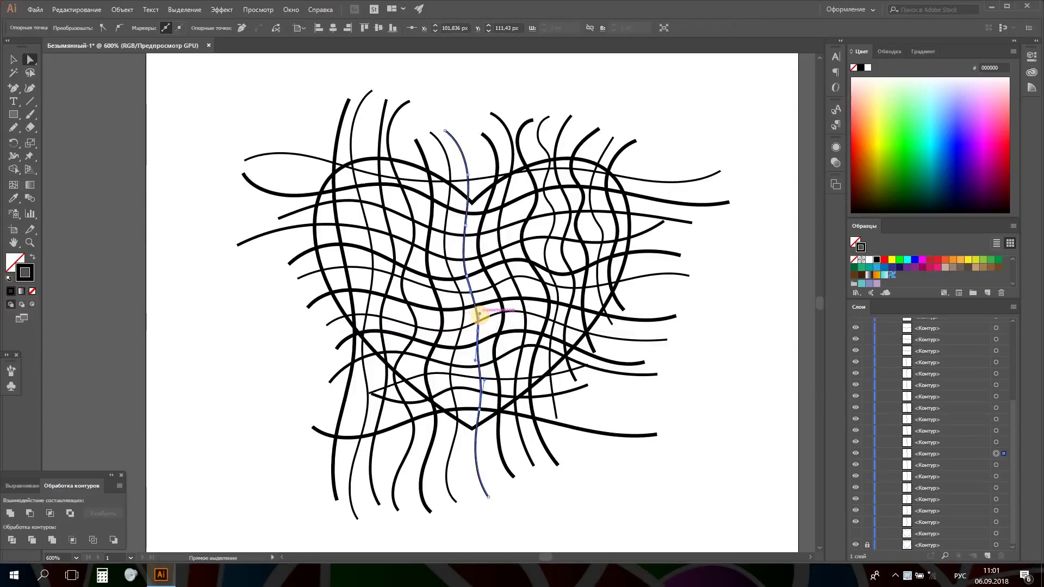
left_click_drag(484, 314, 485, 314)
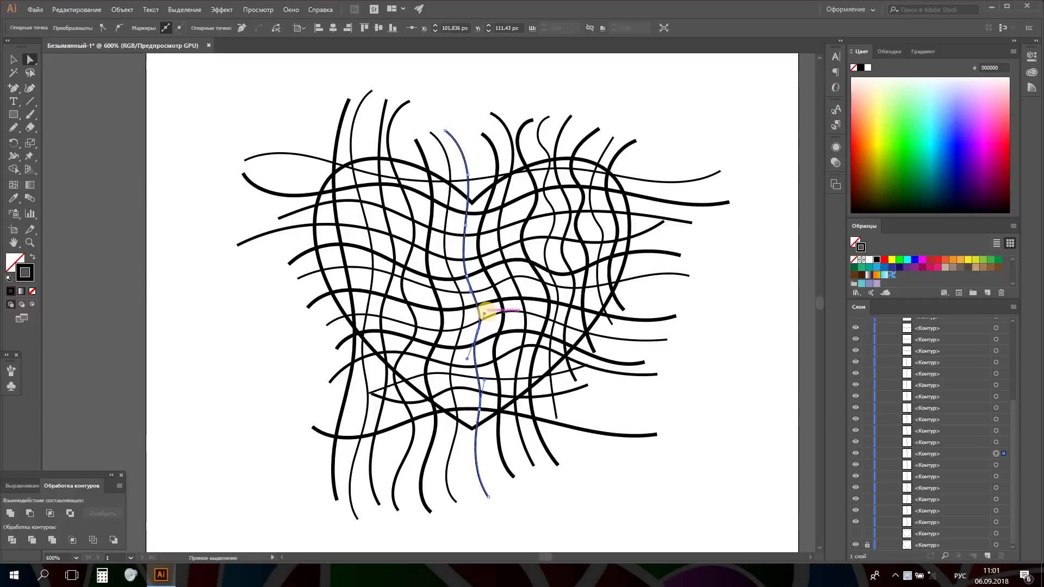
left_click(11, 58)
left_click(216, 95)
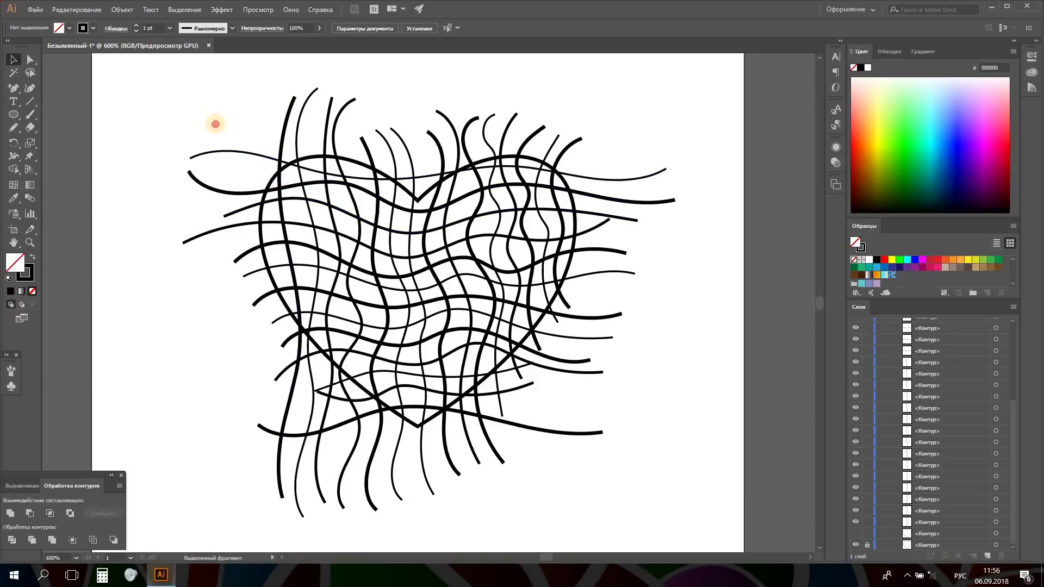
Step: Select the wavy grid lines, zoom to 1200%, and apply Object > Path > Outline Stroke
left_click_drag(573, 385, 651, 455)
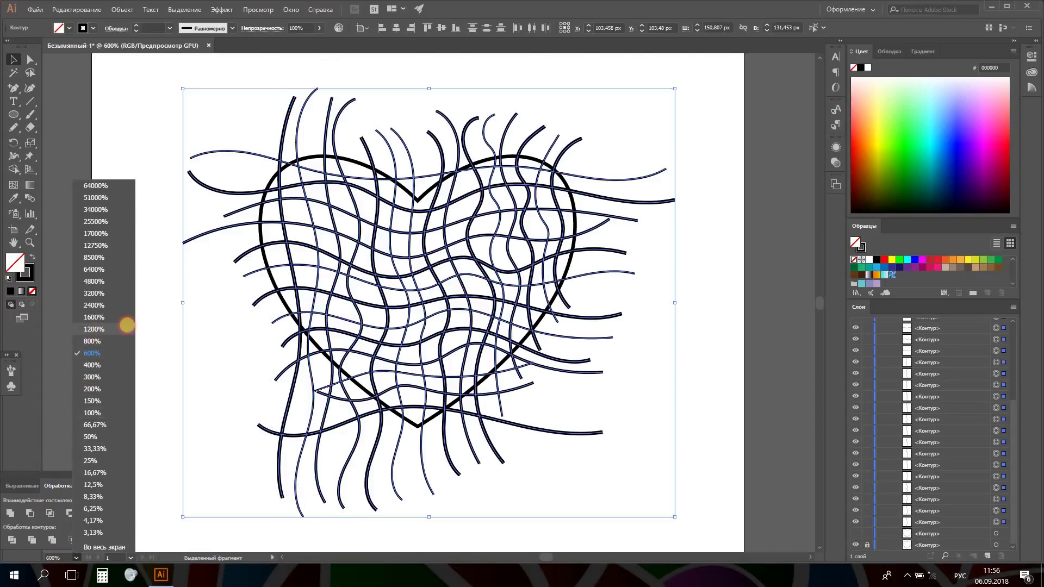
left_click(128, 326)
scroll(391, 310, "up", 3)
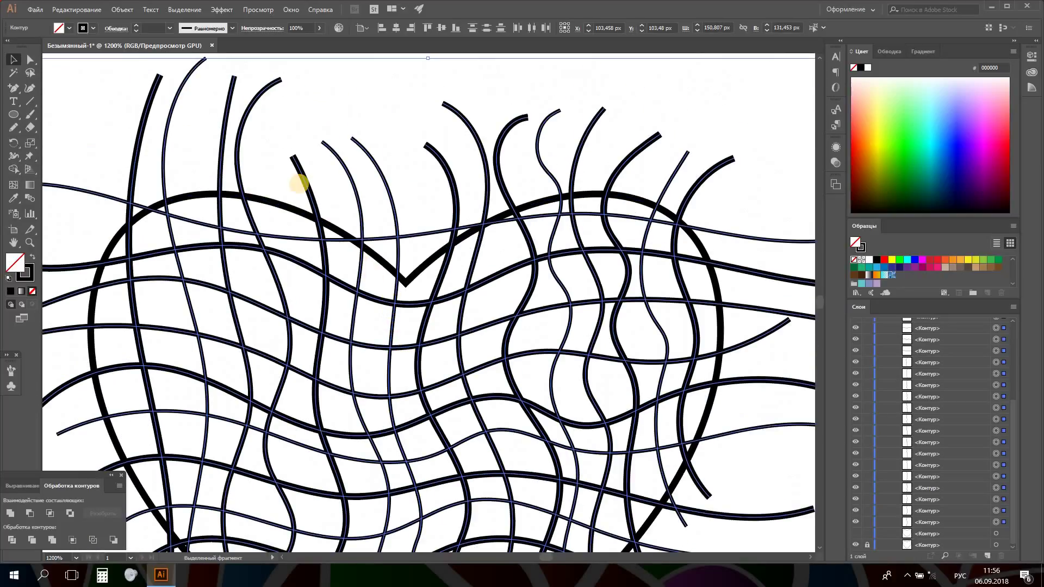
left_click(123, 10)
mouse_move(137, 257)
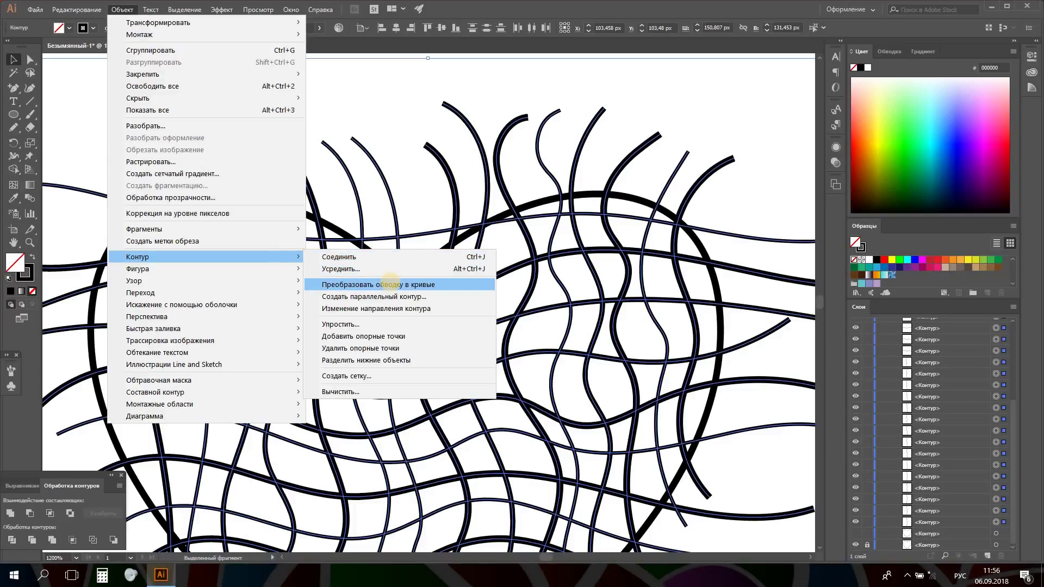
left_click(391, 283)
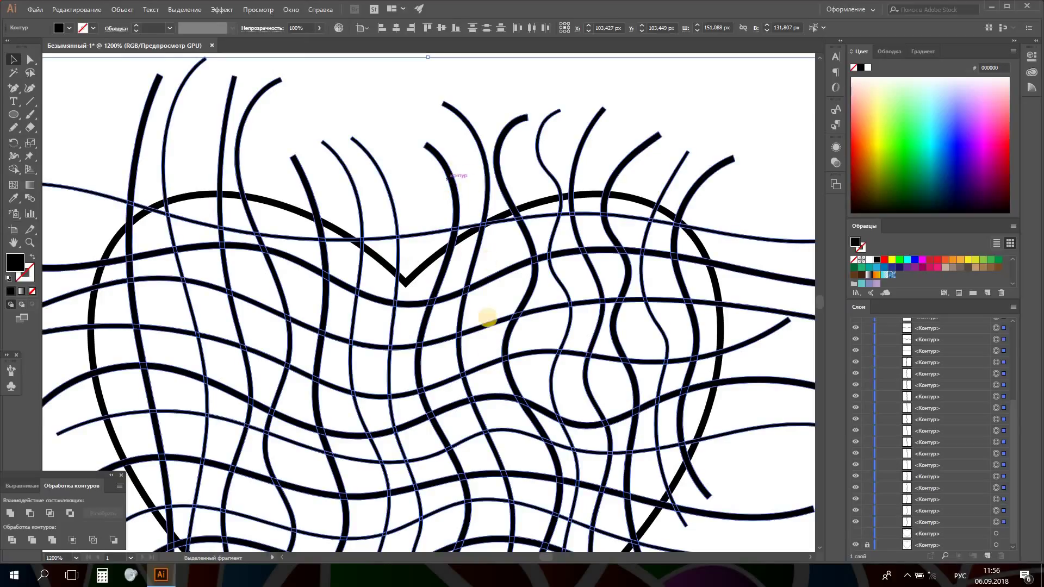
scroll(354, 405, "down", 2)
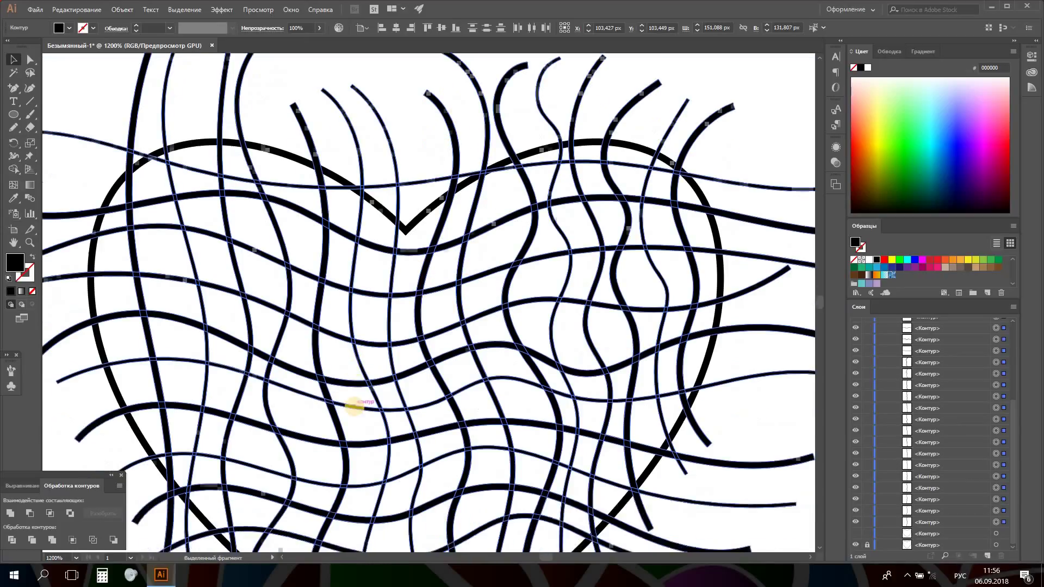
Step: Unite the outlined lines in Pathfinder, reposition the merged grid, and zoom back to 600%
scroll(354, 402, "down", 1)
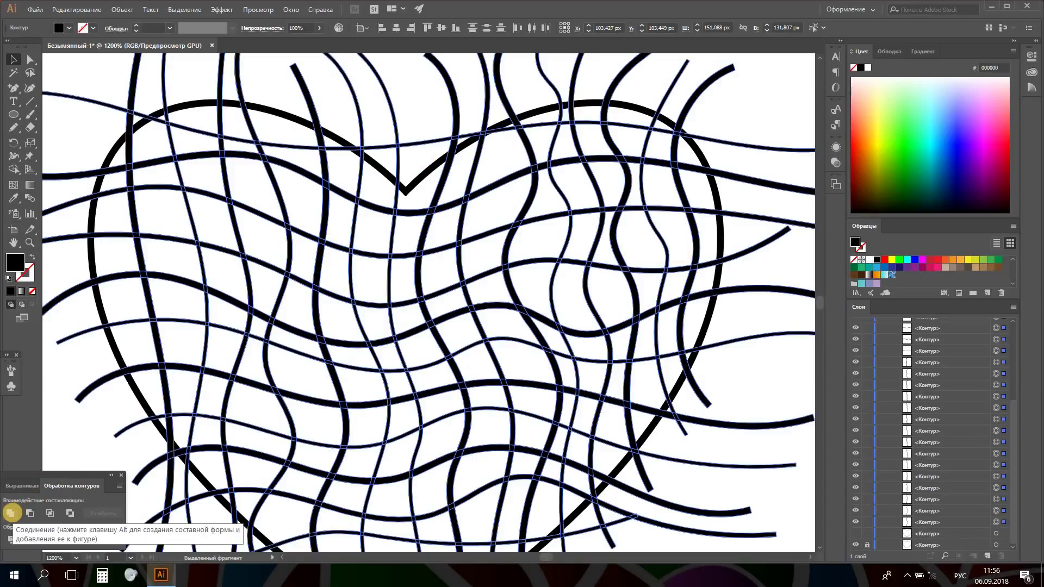
left_click(11, 512)
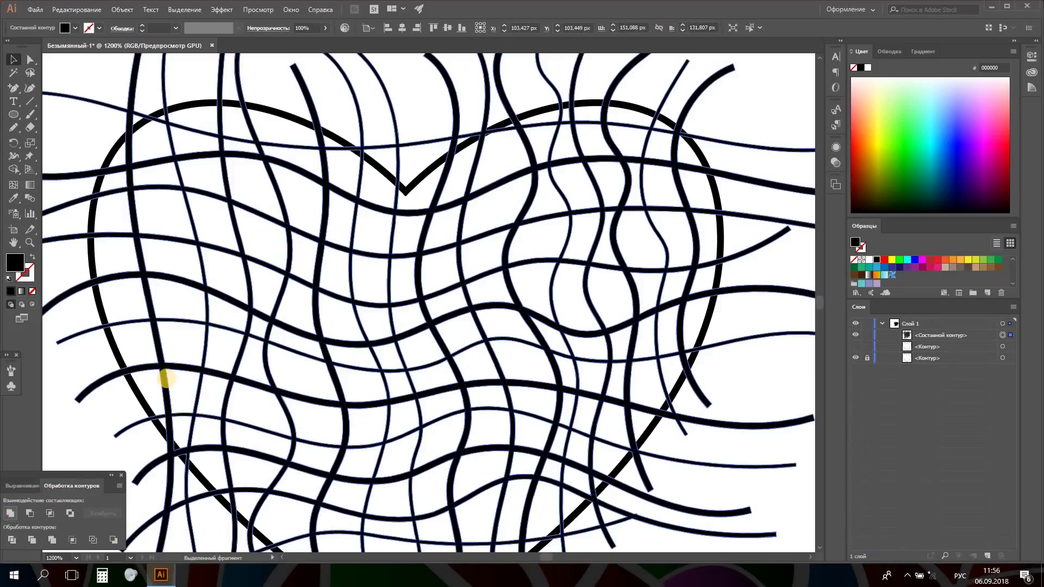
left_click(301, 197)
left_click_drag(411, 207, 462, 225)
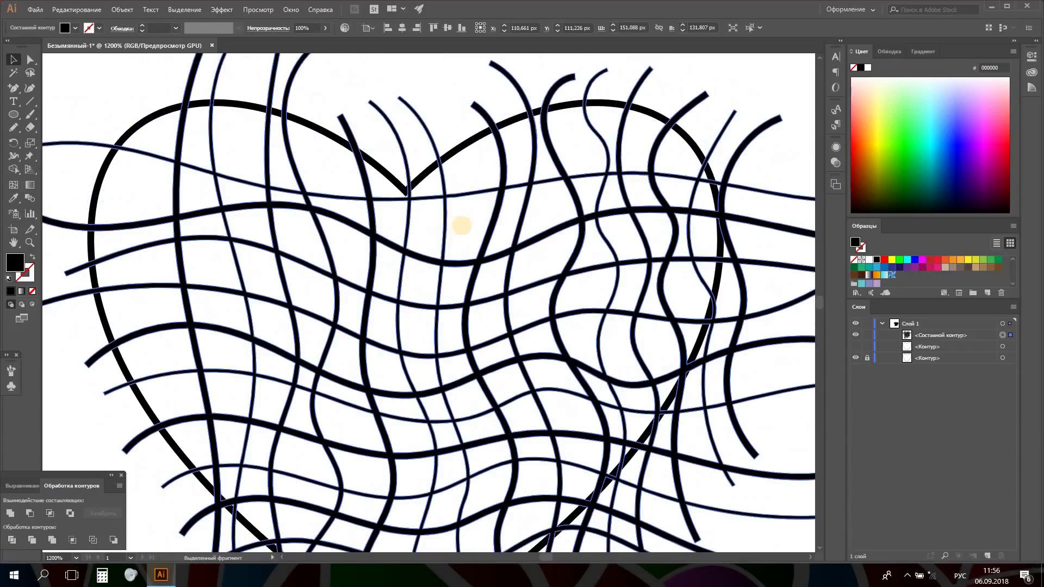
left_click(461, 226)
left_click_drag(462, 225, 609, 218)
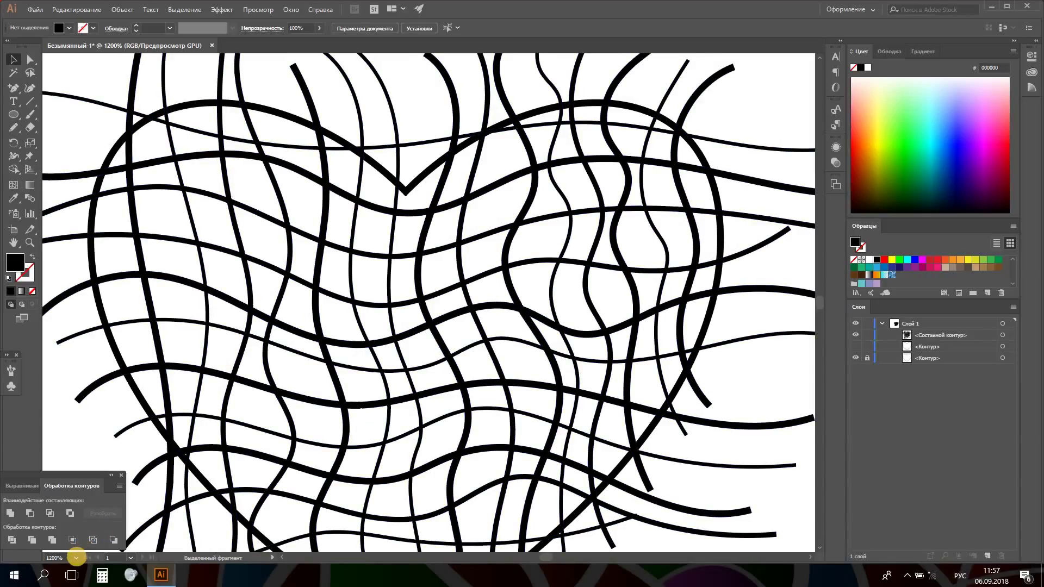
left_click(90, 350)
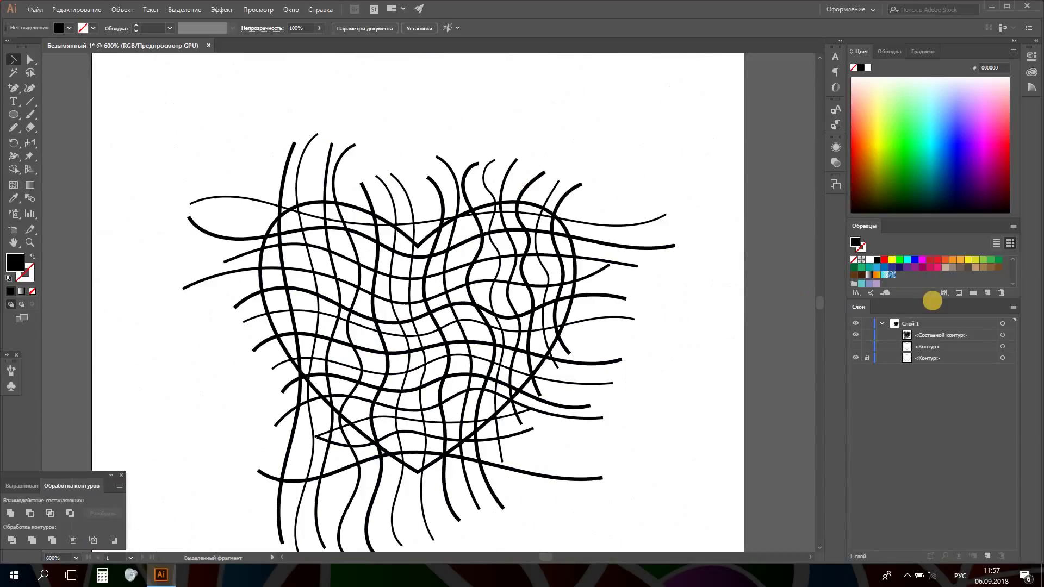
Step: Unlock the heart, move its layer to the middle position, and delete the stray leftover curve
left_click(866, 358)
left_click(1002, 357)
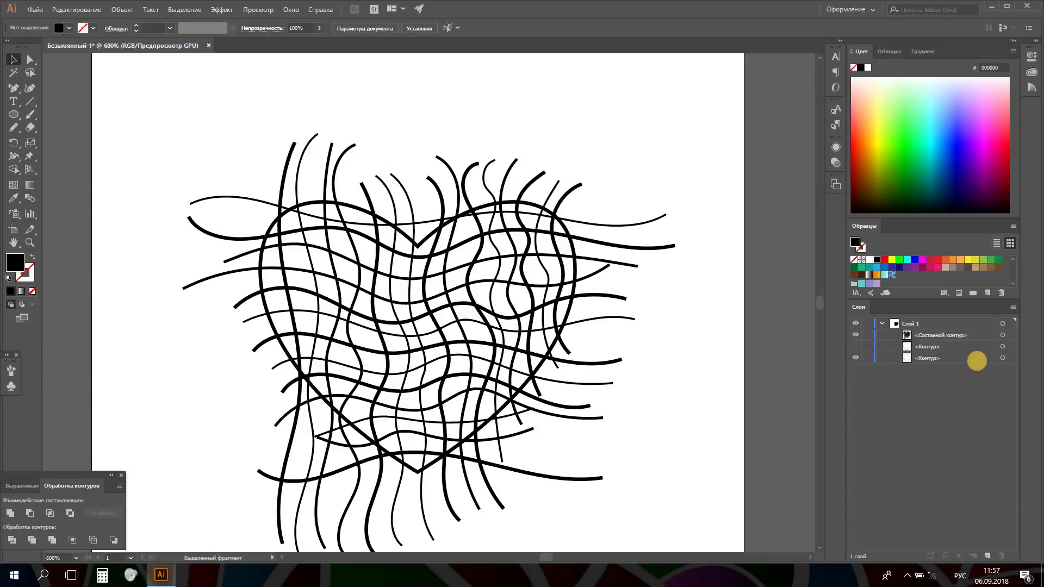
left_click_drag(955, 361, 955, 345)
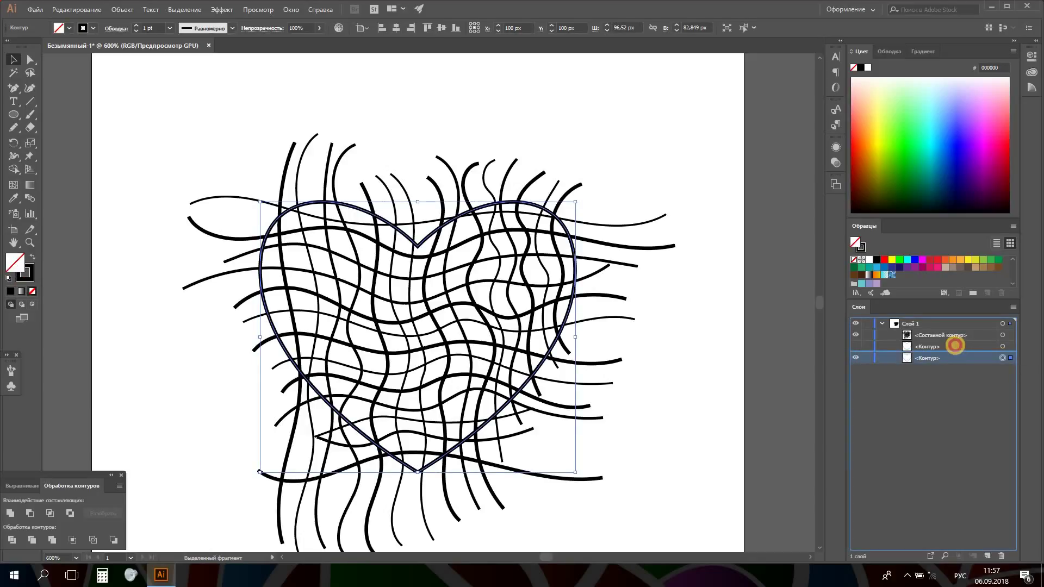
left_click_drag(955, 343, 955, 345)
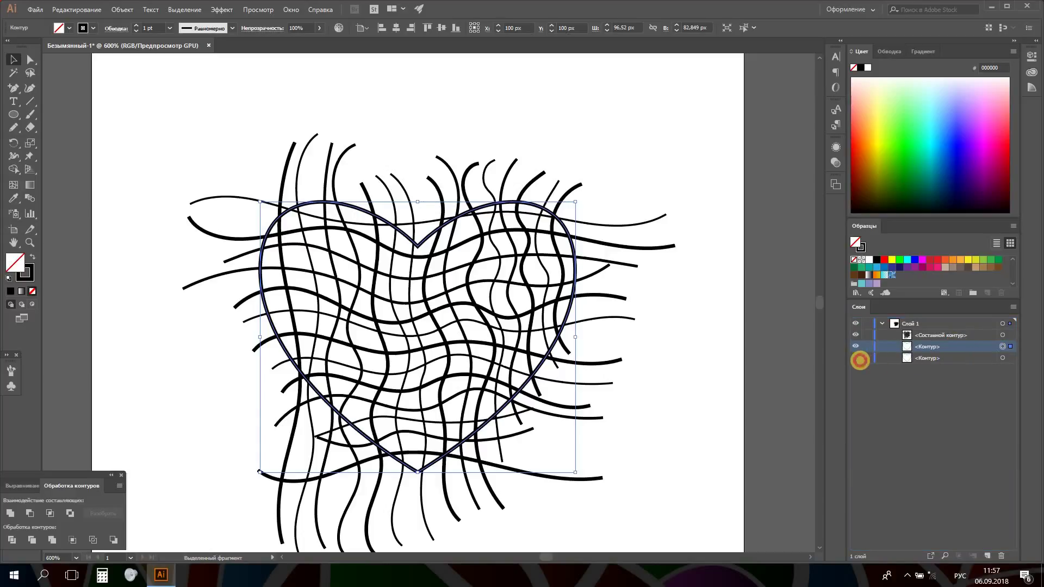
key("ctrl+alt+3")
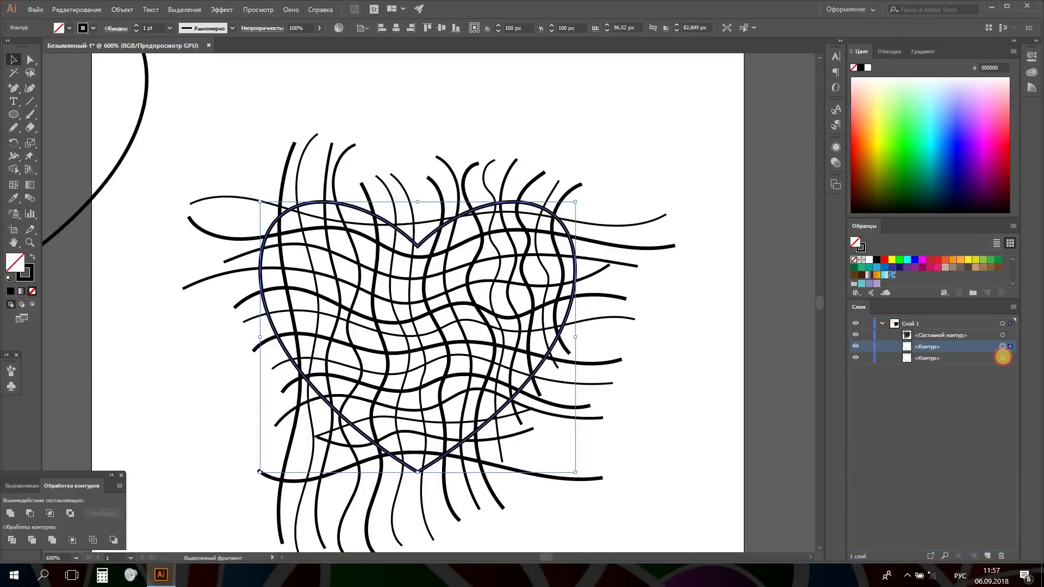
left_click(1003, 357)
key("Delete")
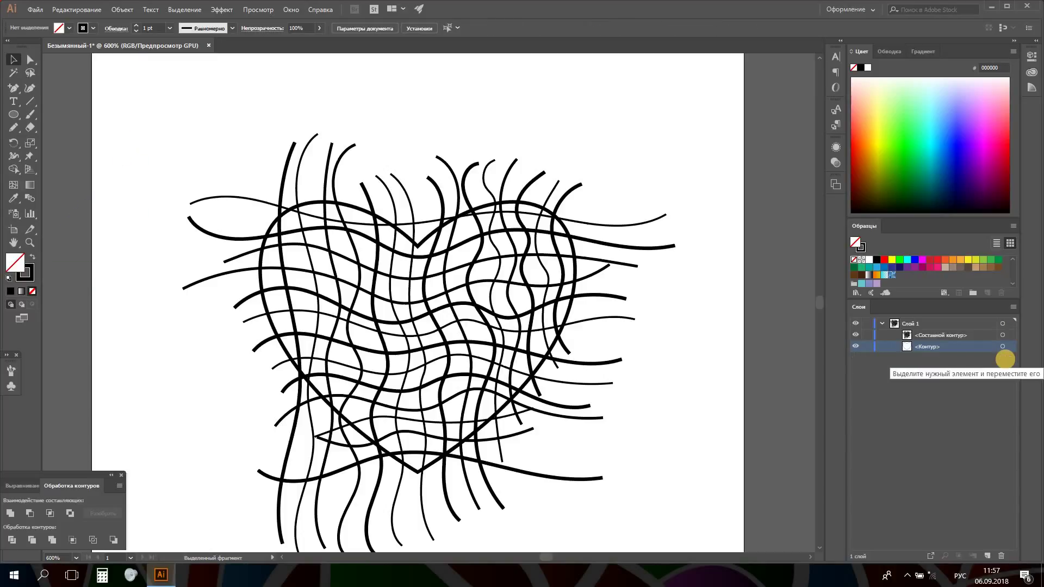
Step: Make a same-size copy of the heart with Transform > Scale at 100% uniform
left_click(1003, 347)
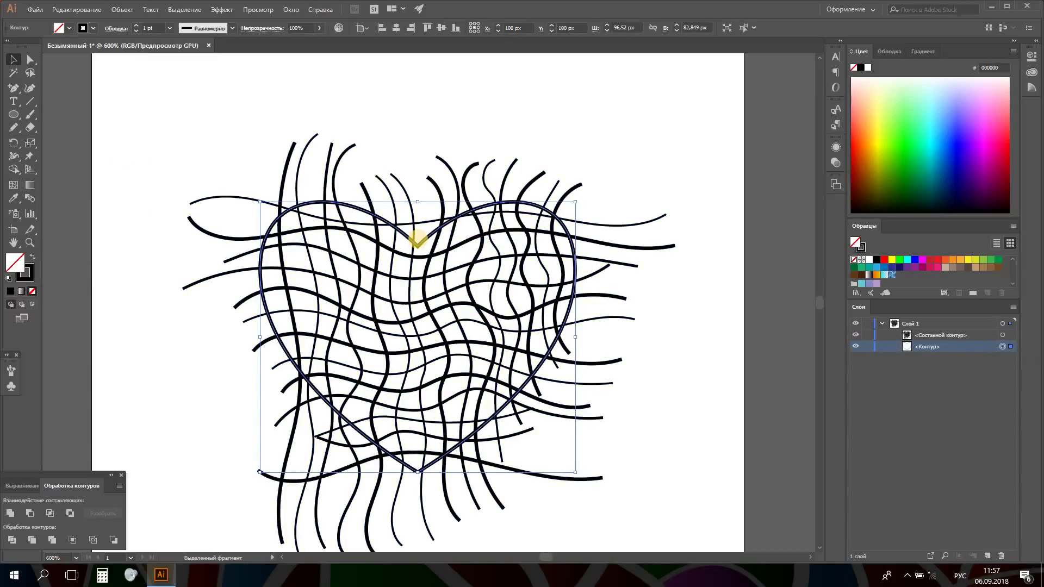
right_click(419, 244)
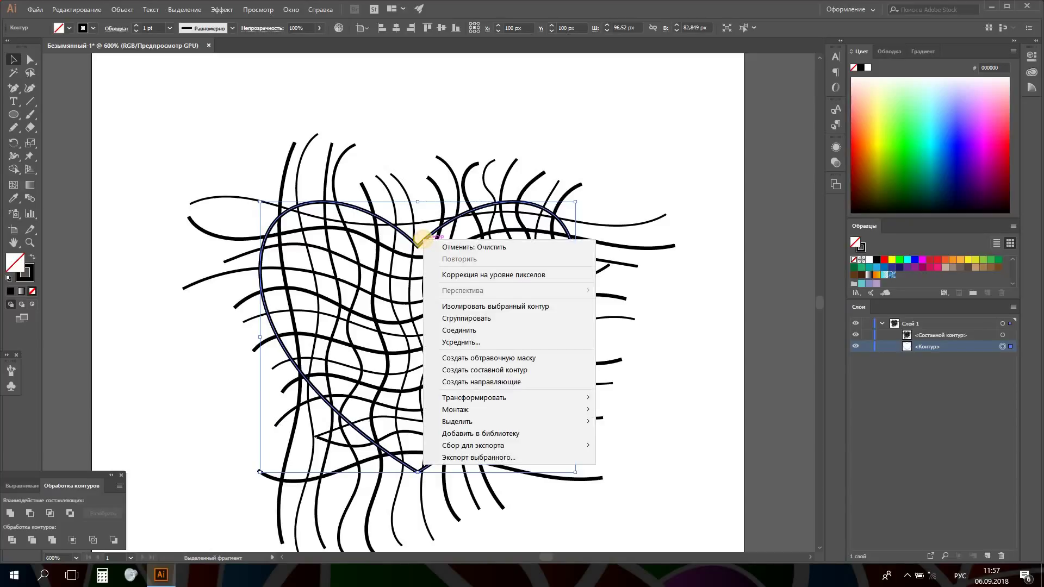
mouse_move(474, 397)
left_click(674, 449)
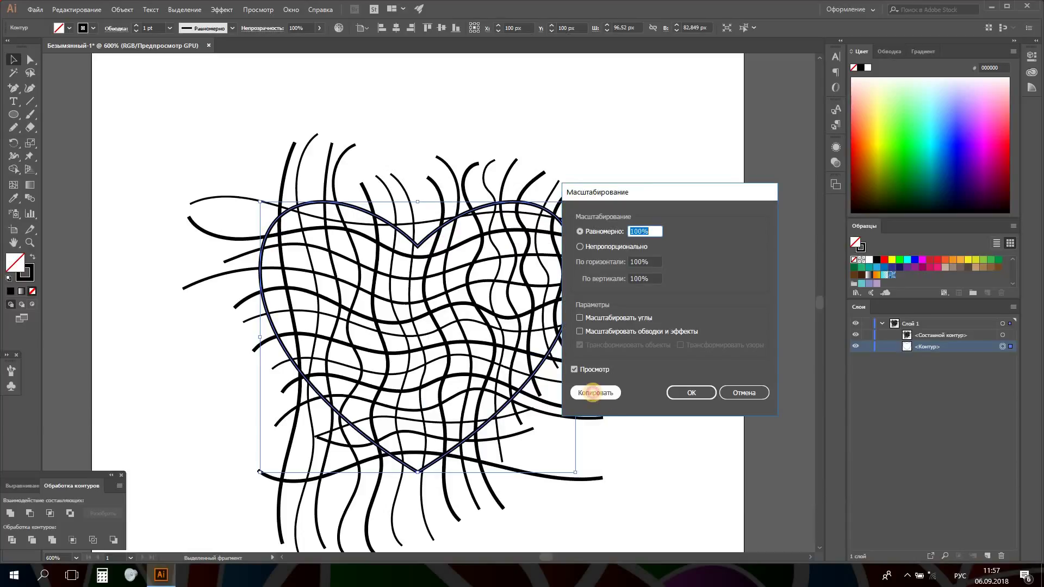
left_click(594, 393)
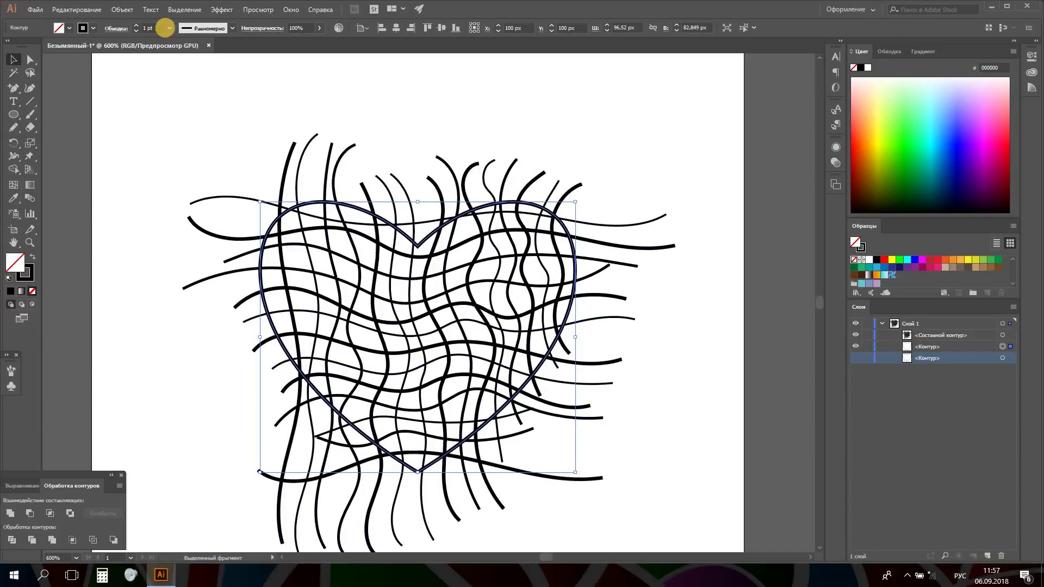
Step: Set the heart copy's stroke to 0.25 pt and hide the thick heart's layer
left_click(169, 28)
left_click(174, 39)
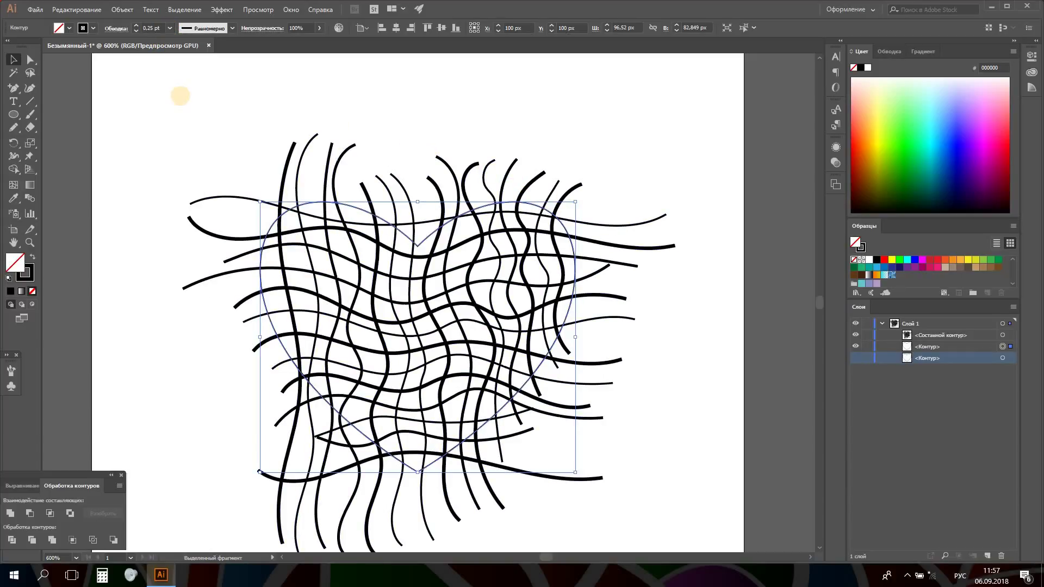
left_click(387, 195)
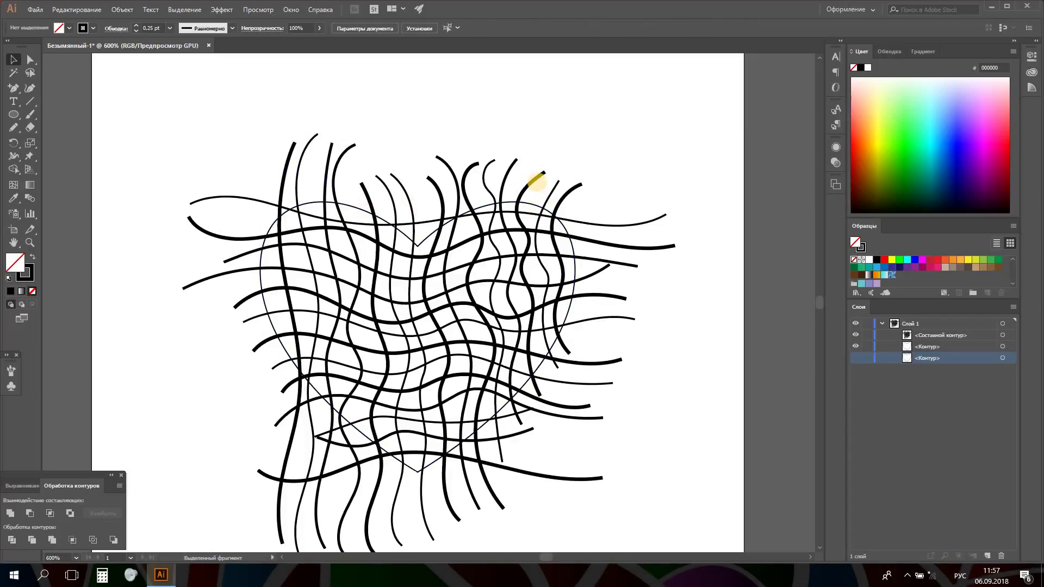
left_click(857, 359)
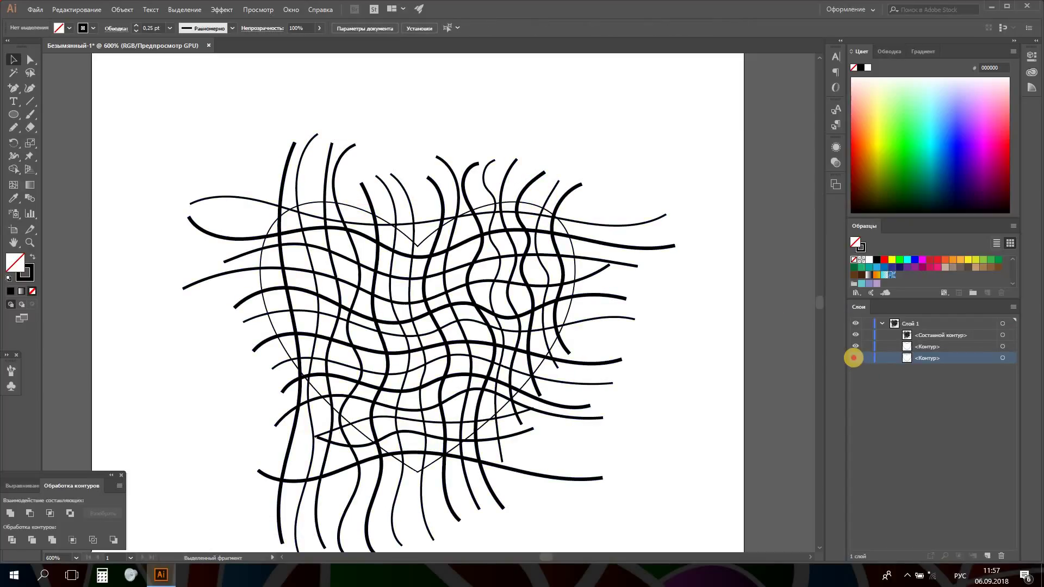
left_click(854, 358)
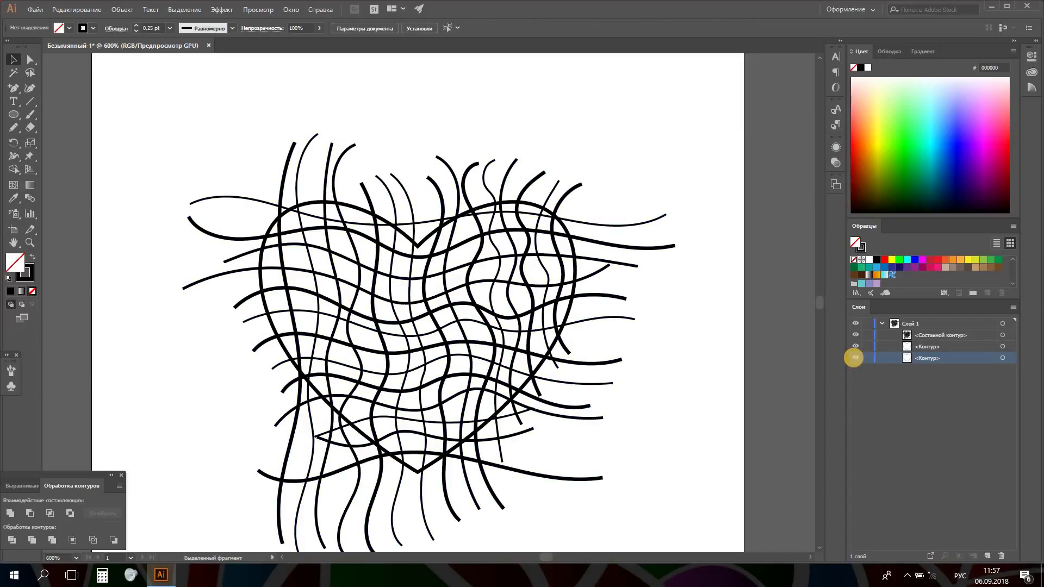
left_click(854, 358)
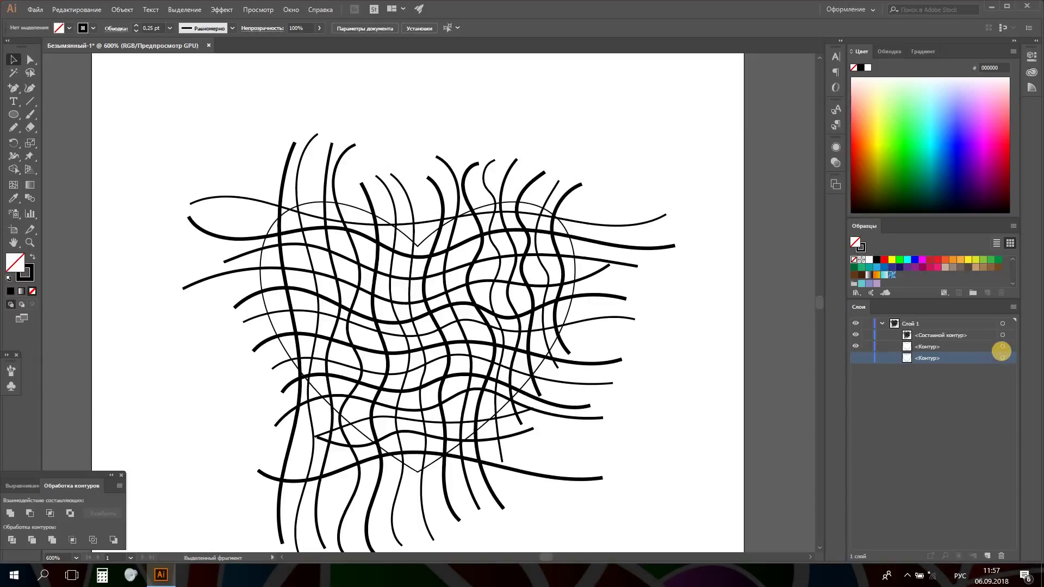
Step: Move the thin heart to the top, outline its stroke, and select it with the grid
left_click(1002, 346)
left_click_drag(971, 345, 969, 332)
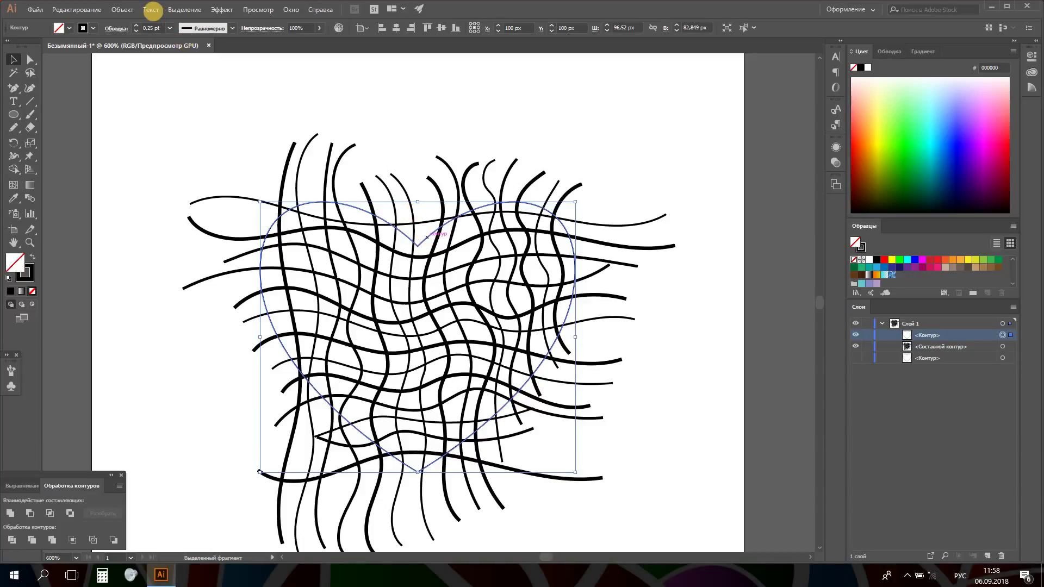
left_click(125, 10)
mouse_move(137, 256)
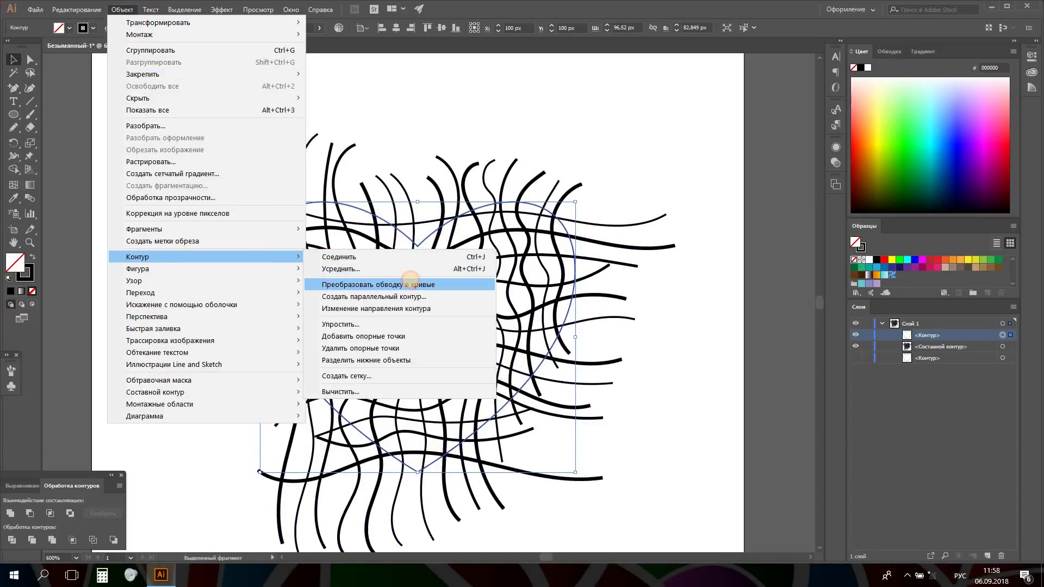
left_click(411, 282)
left_click(662, 363)
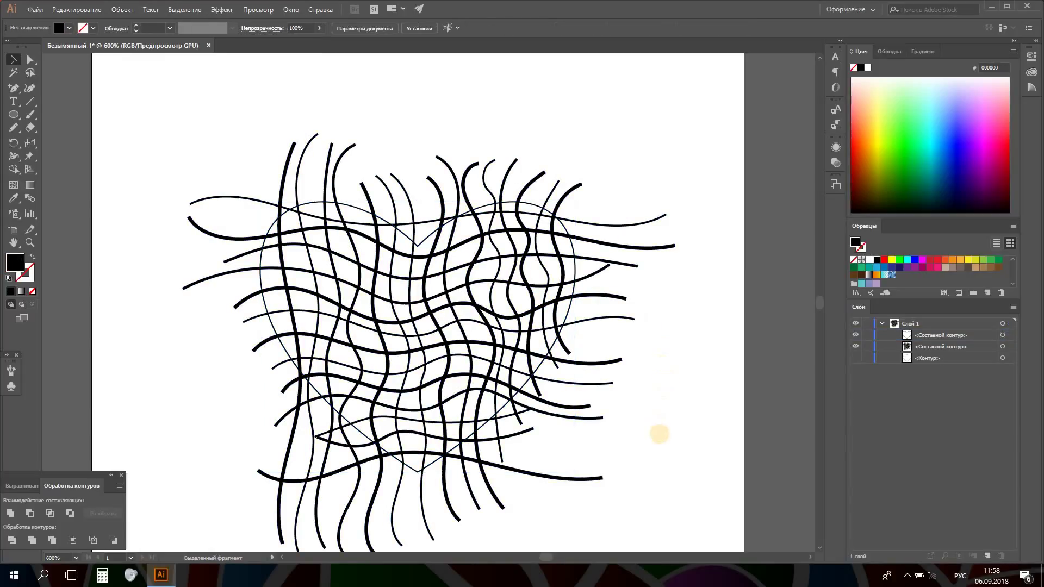
left_click_drag(664, 455, 196, 124)
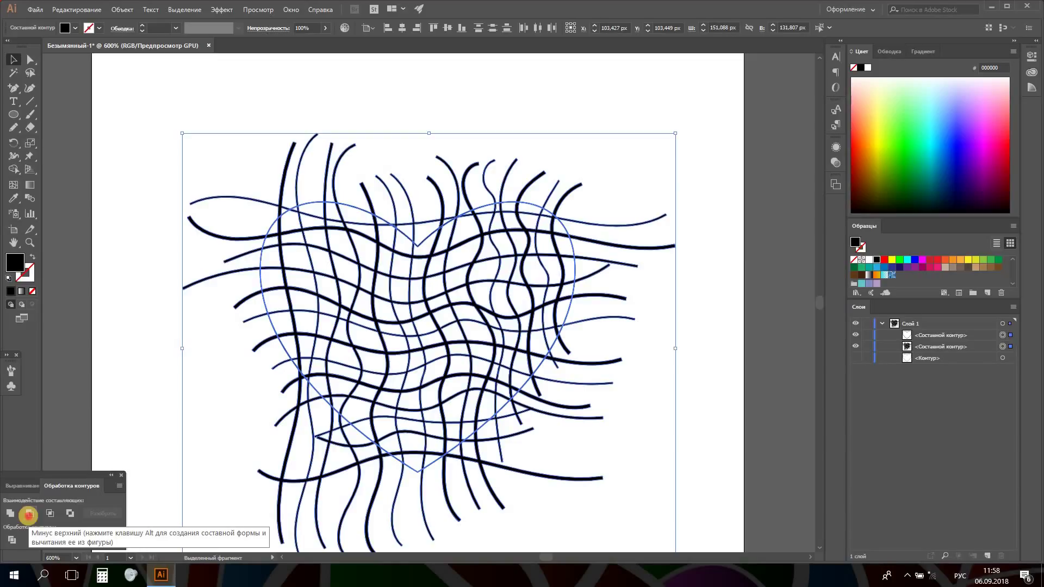
Step: Cut the heart shape out of the wavy grid and ungroup it into separate lines
left_click(28, 513)
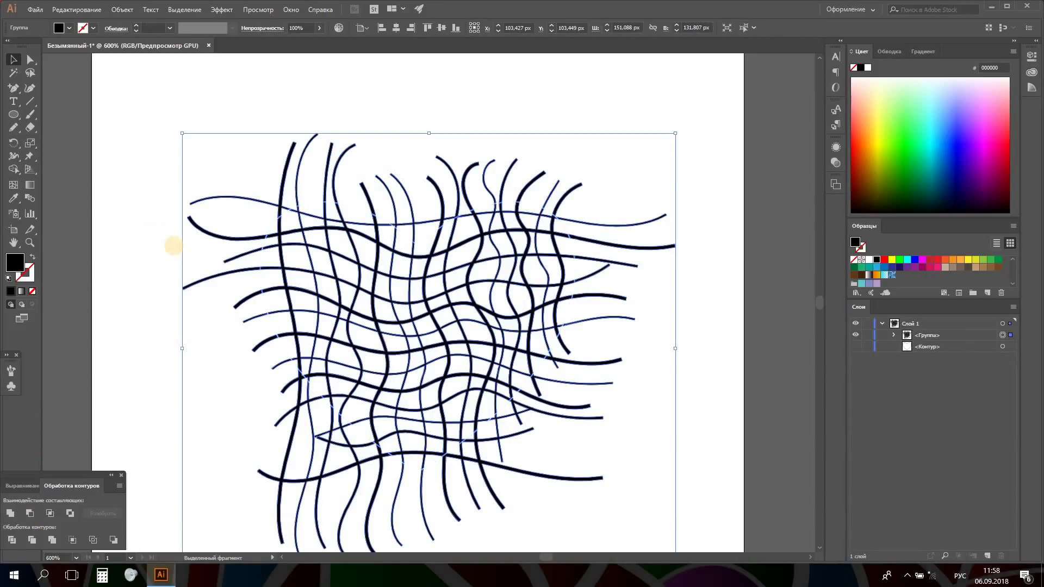
left_click(173, 246)
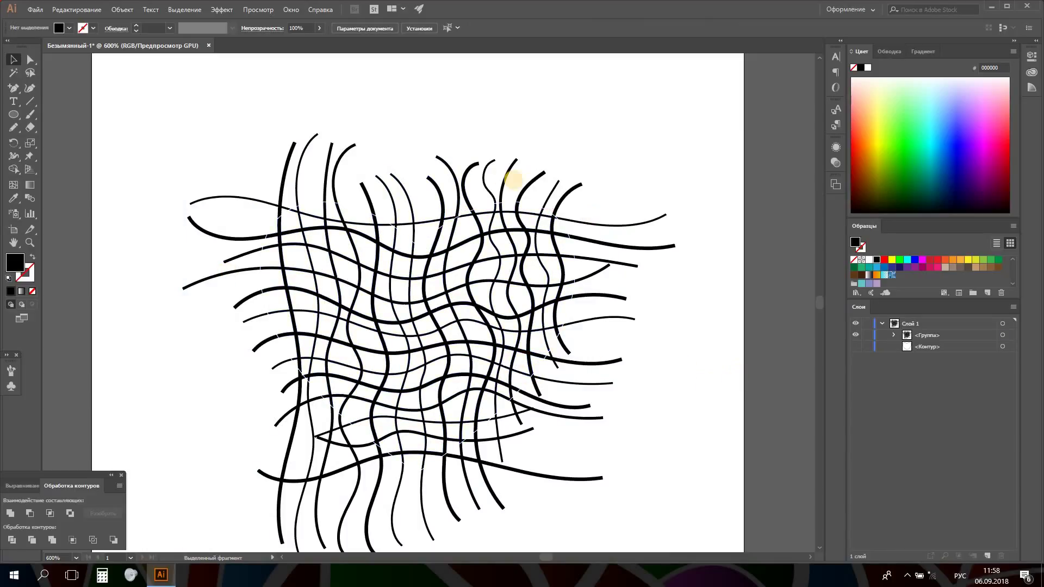
left_click(468, 175)
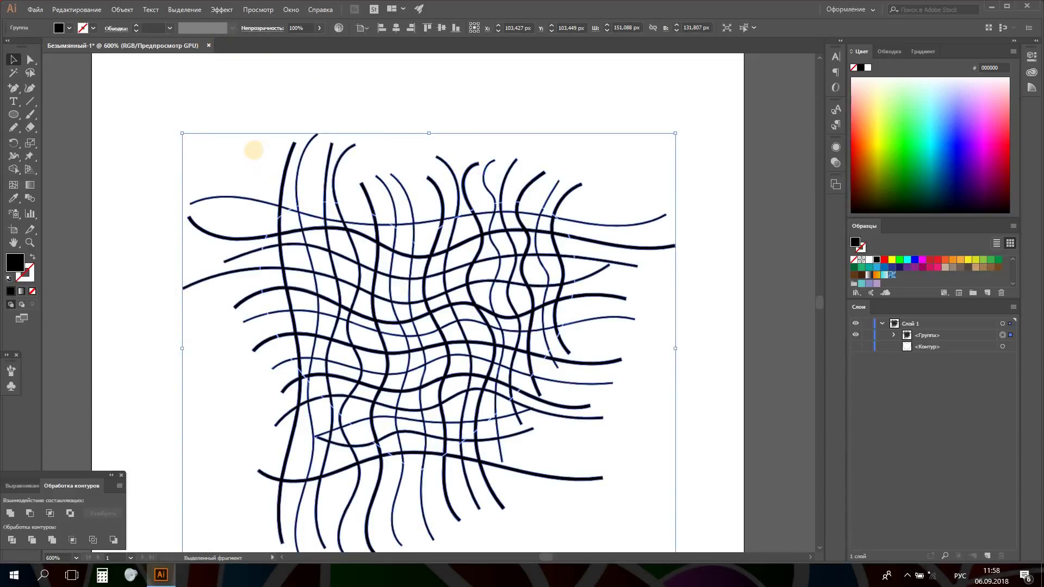
left_click(121, 9)
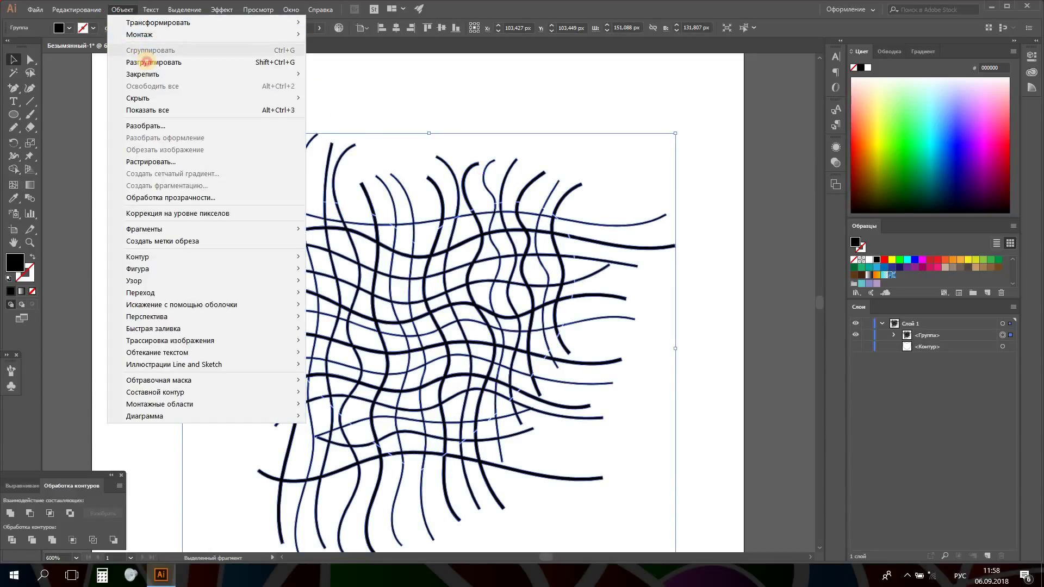
left_click(147, 62)
left_click(228, 150)
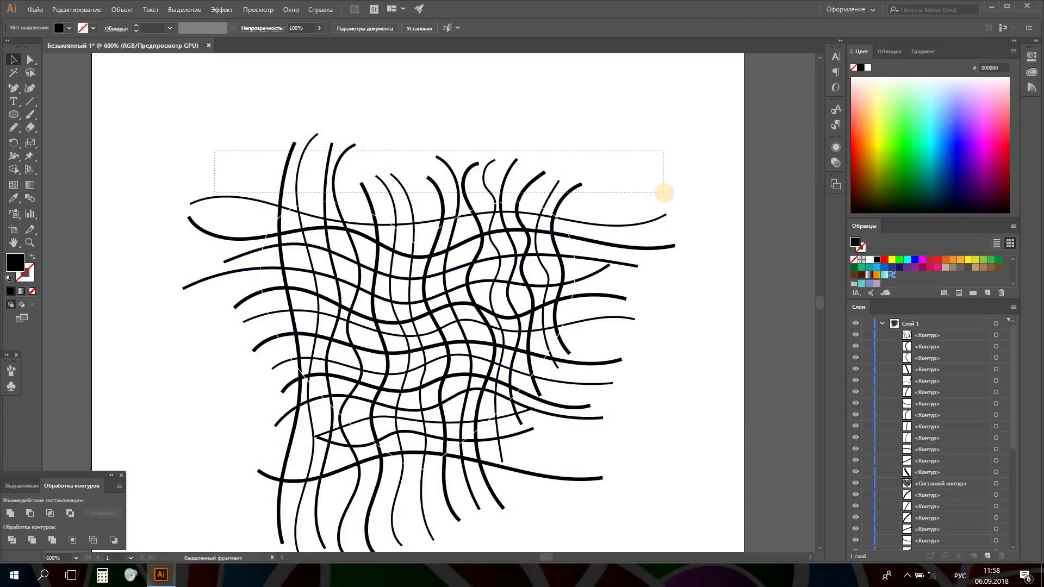
Step: Delete the stray grid lines above, right of, and below the heart
left_click_drag(664, 193, 664, 193)
key("Delete")
left_click_drag(603, 360, 648, 177)
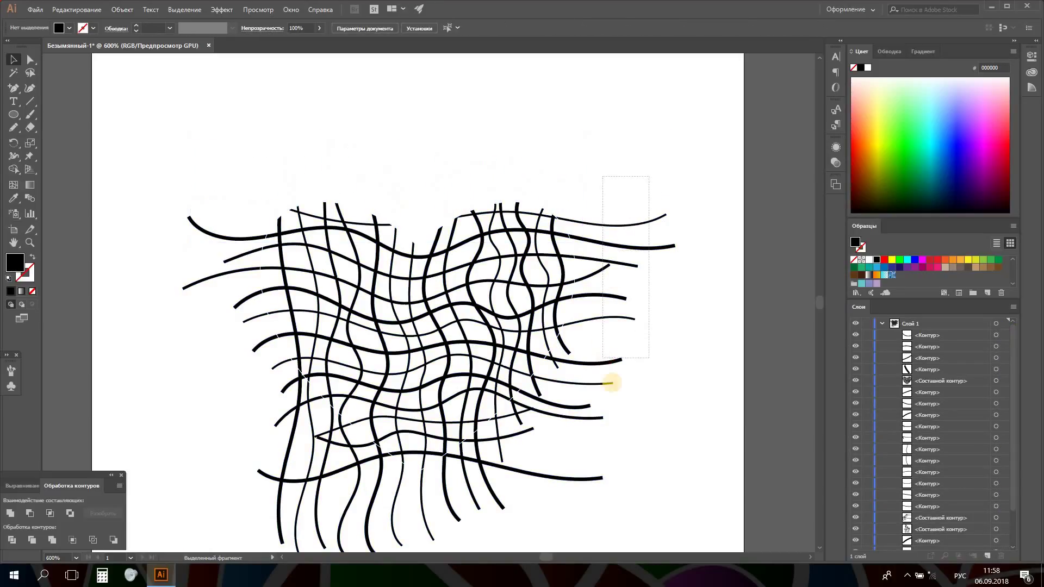
key("Delete")
left_click_drag(614, 350, 571, 511)
key("Delete")
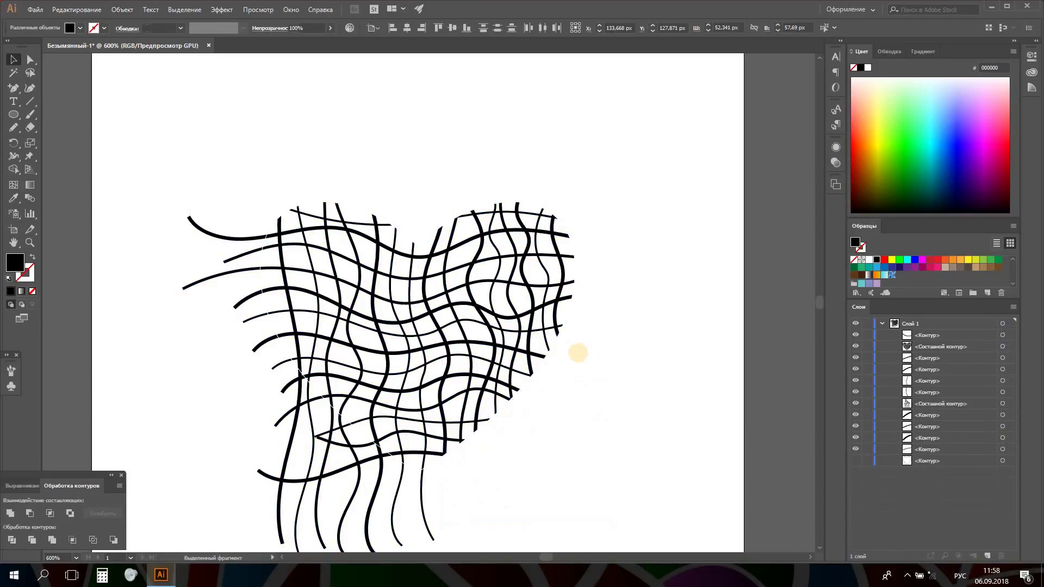
left_click_drag(423, 514, 230, 495)
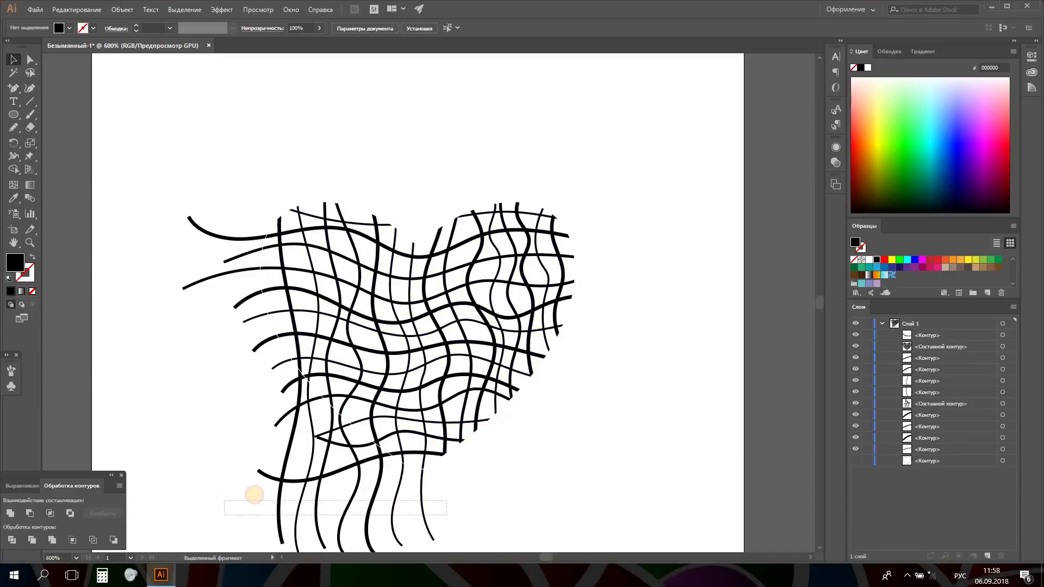
key("Delete")
Step: Delete the remaining stray curves along the left edge and show the heart outline again
left_click(276, 363)
key("Delete")
left_click(256, 346)
key("Delete")
left_click_drag(181, 205, 226, 341)
key("Delete")
left_click(245, 309)
key("Delete")
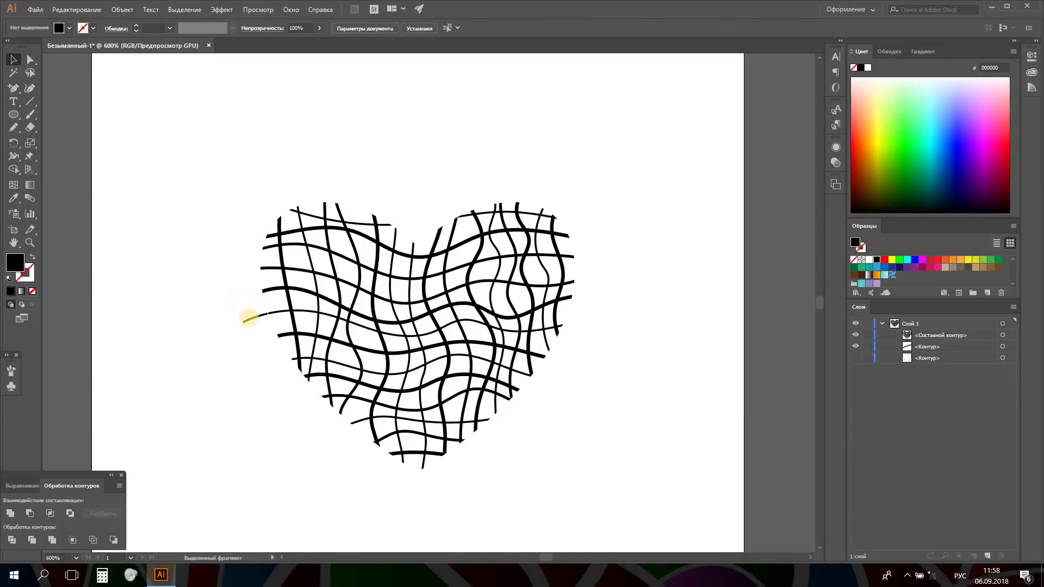
key("Delete")
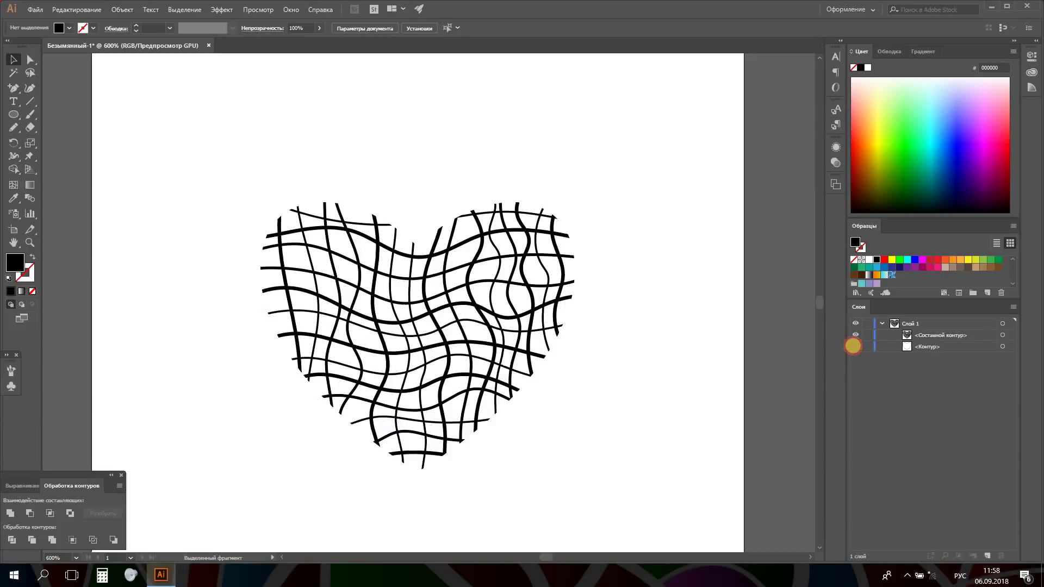
left_click(854, 346)
Step: Stack the heart outline above the grid, outline its stroke, and unite both in Pathfinder
left_click_drag(971, 351, 970, 330)
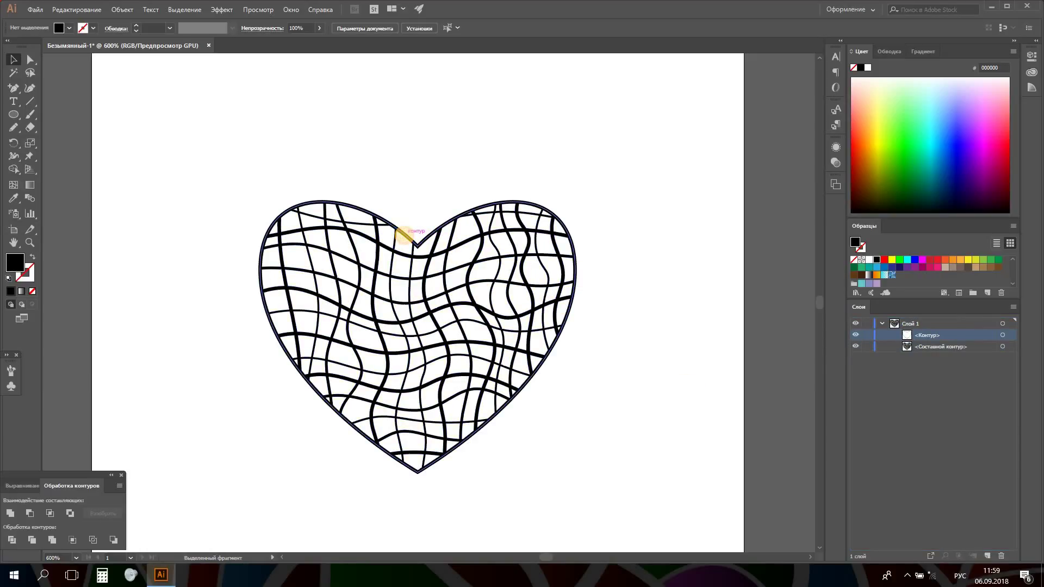
left_click(403, 235)
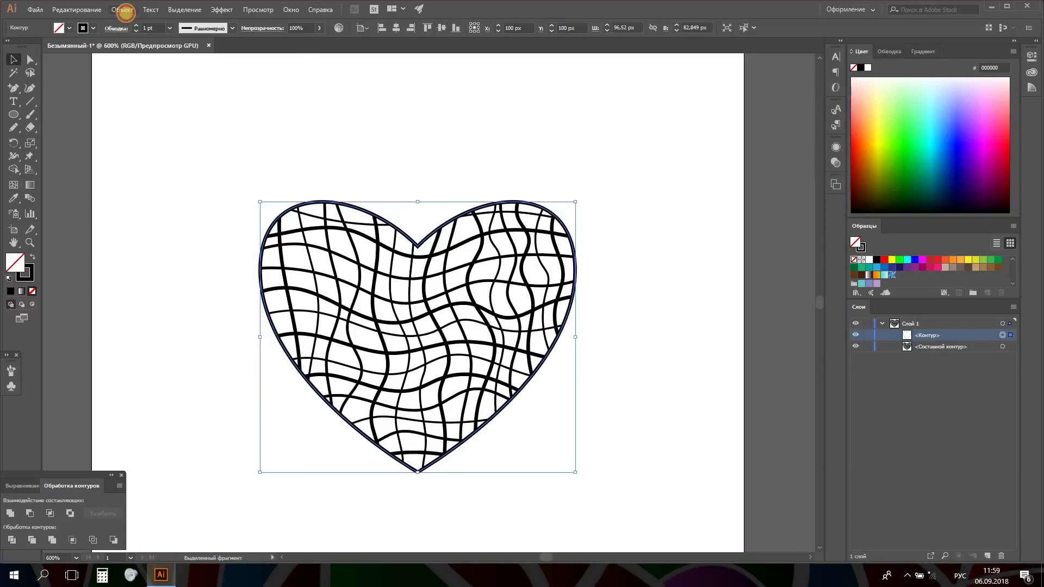
left_click(124, 12)
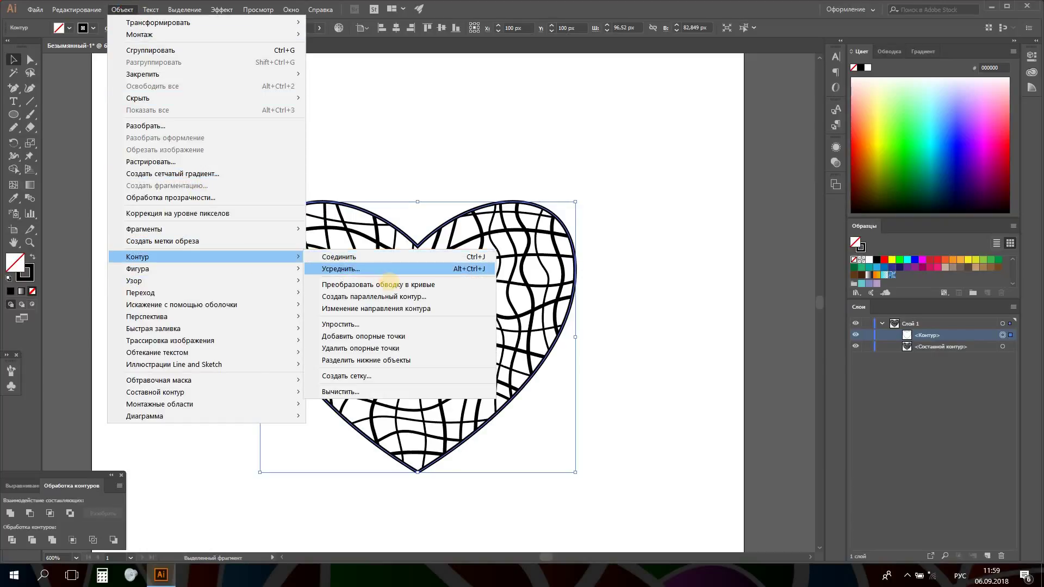
left_click(385, 284)
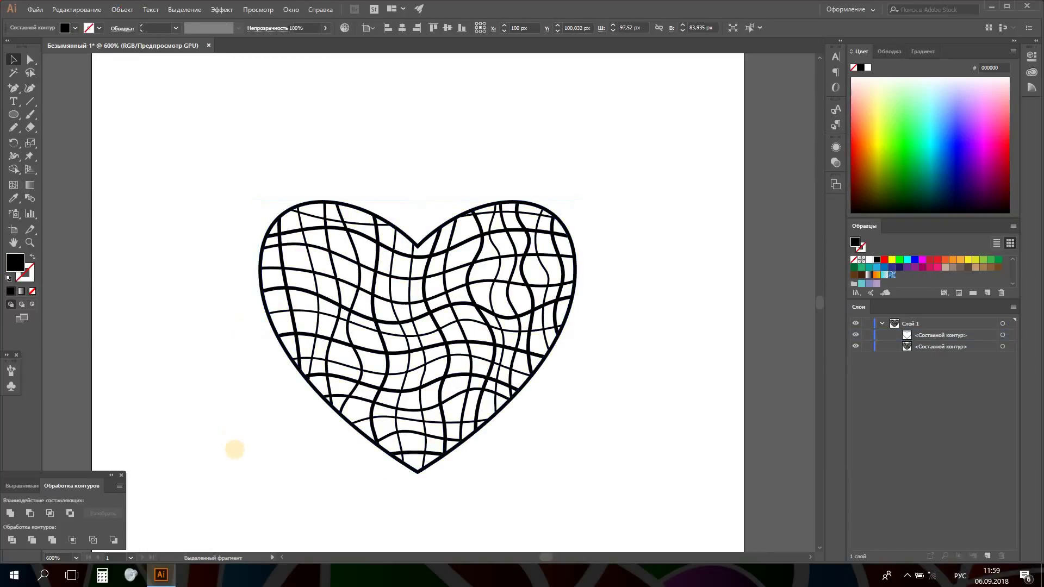
left_click_drag(659, 174, 233, 450)
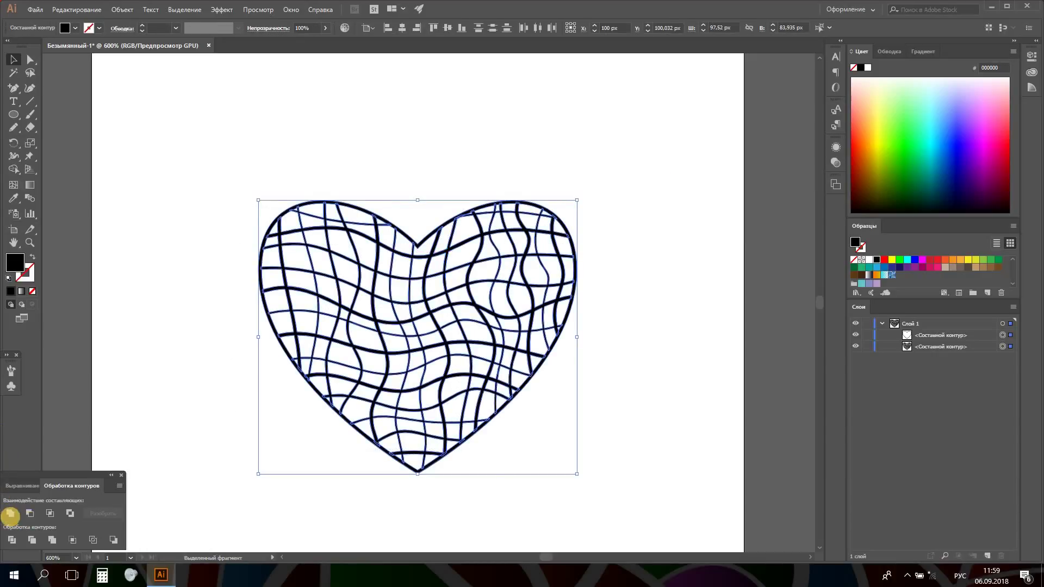
left_click(10, 513)
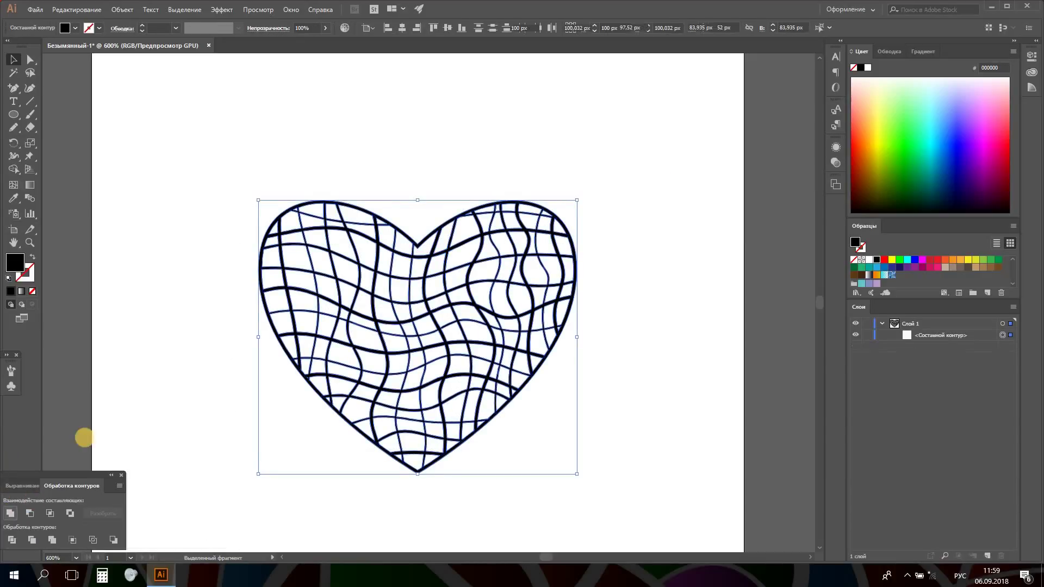
Step: Undo a trial move and resize the merged heart to about 60.021 × 51.66 px
left_click(83, 441)
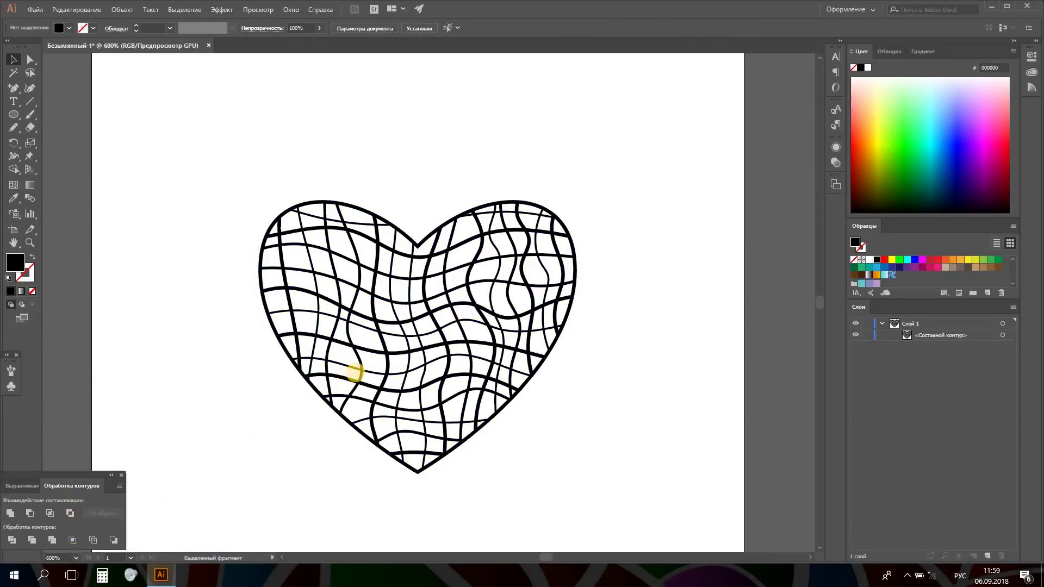
left_click_drag(389, 349, 667, 327)
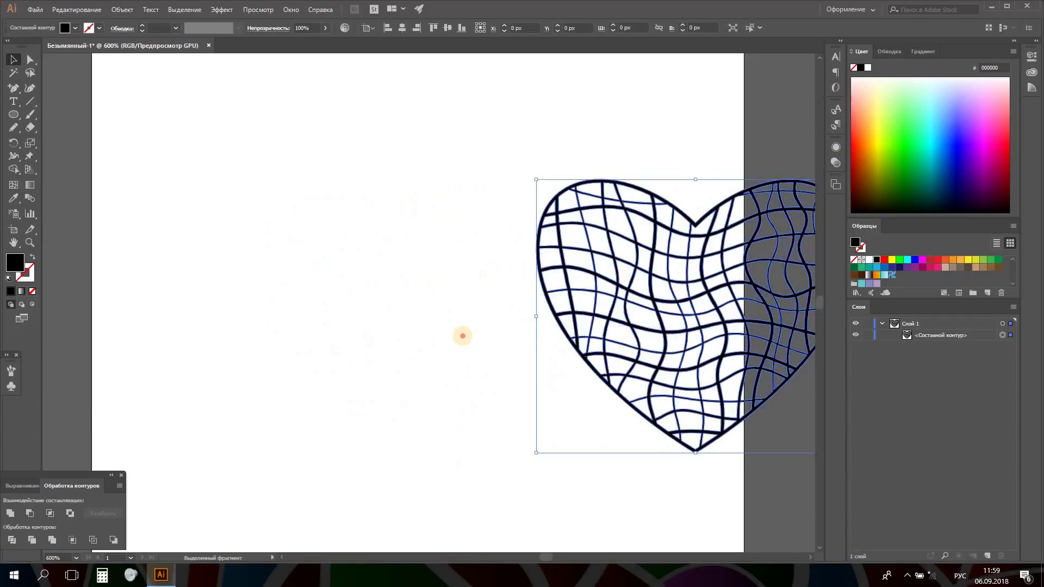
left_click(710, 196)
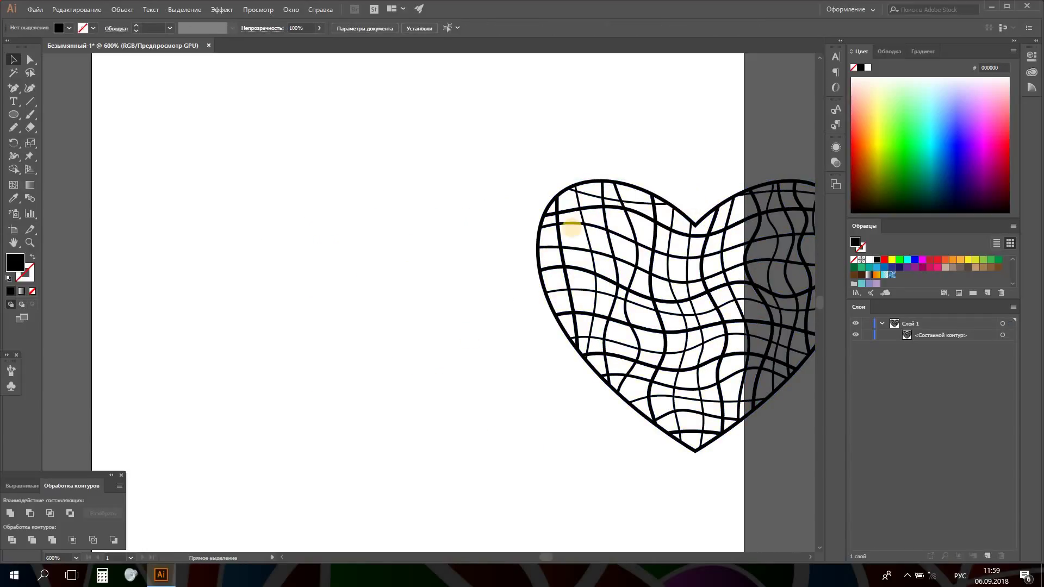
key("ctrl+z")
mouse_move(570, 202)
left_mouse_down()
mouse_move(445, 299)
mouse_move(465, 299)
left_mouse_up()
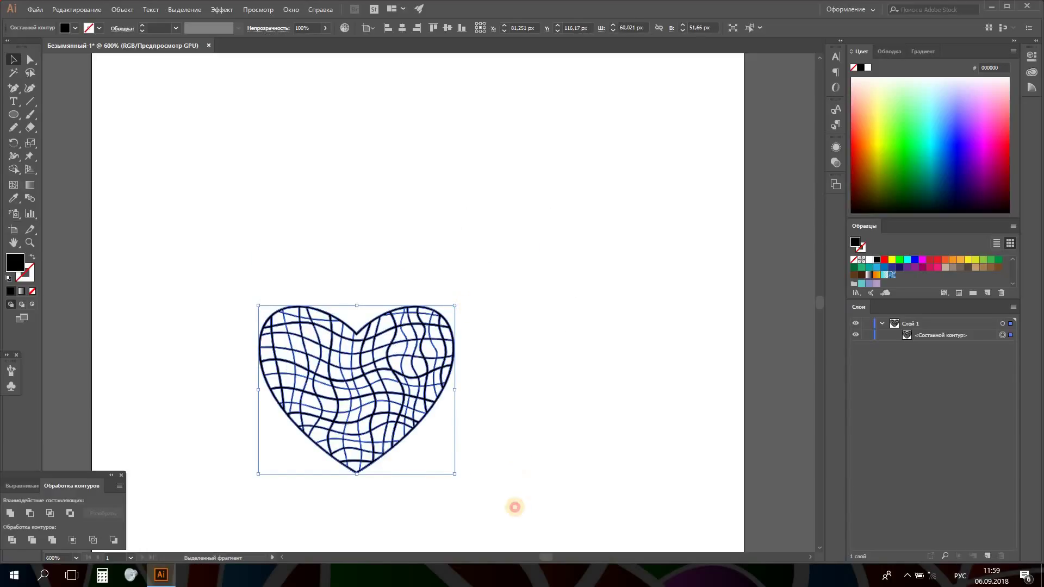
Step: Try rotating and recolouring the heart, then undo both to keep it black
left_click_drag(457, 301, 517, 501)
key("ctrl+z")
key("ctrl+z")
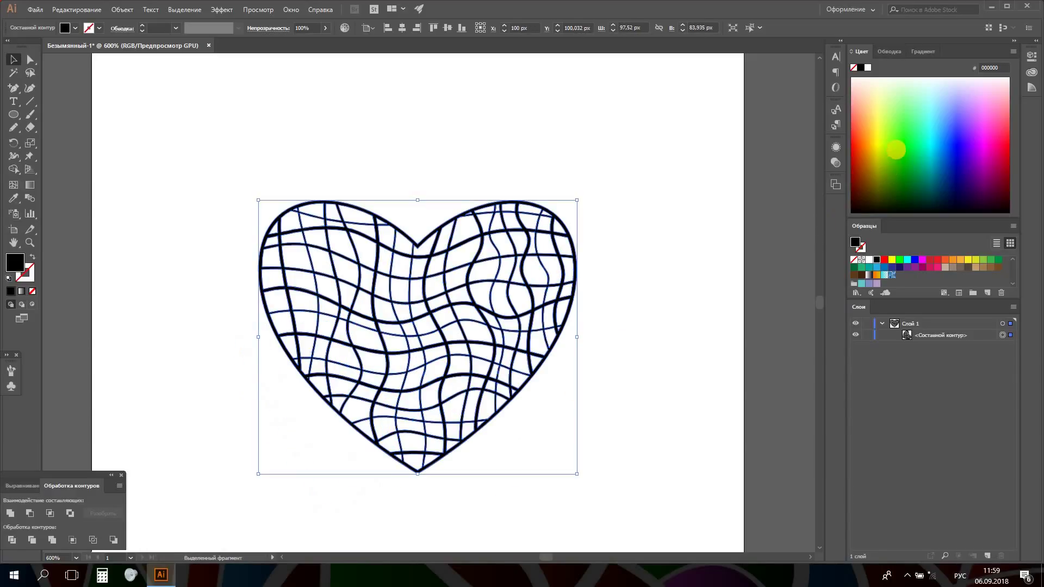
left_click(896, 150)
left_click_drag(831, 152, 830, 153)
left_click(709, 212)
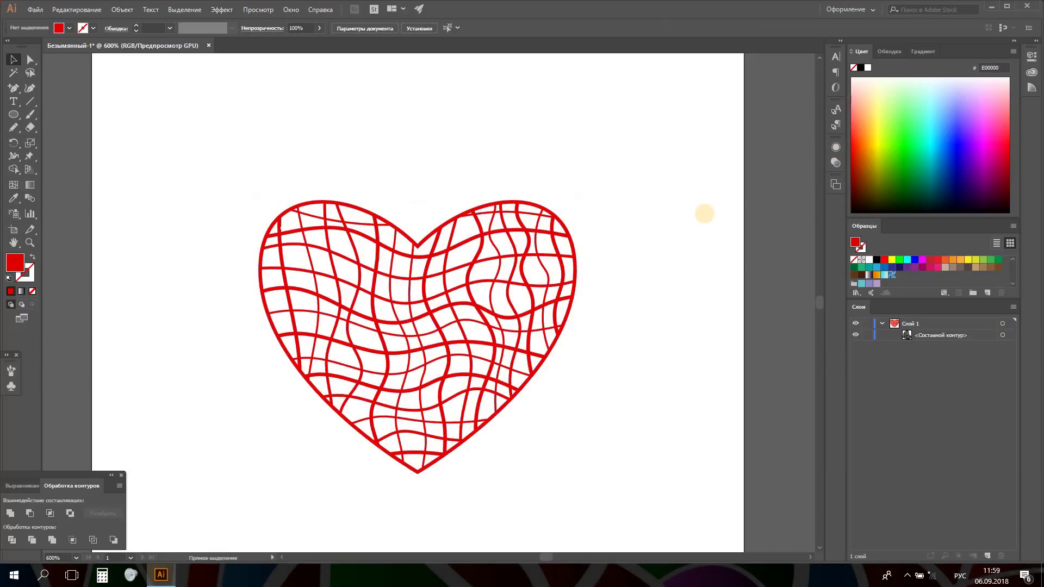
key("ctrl+z")
key("ctrl+z")
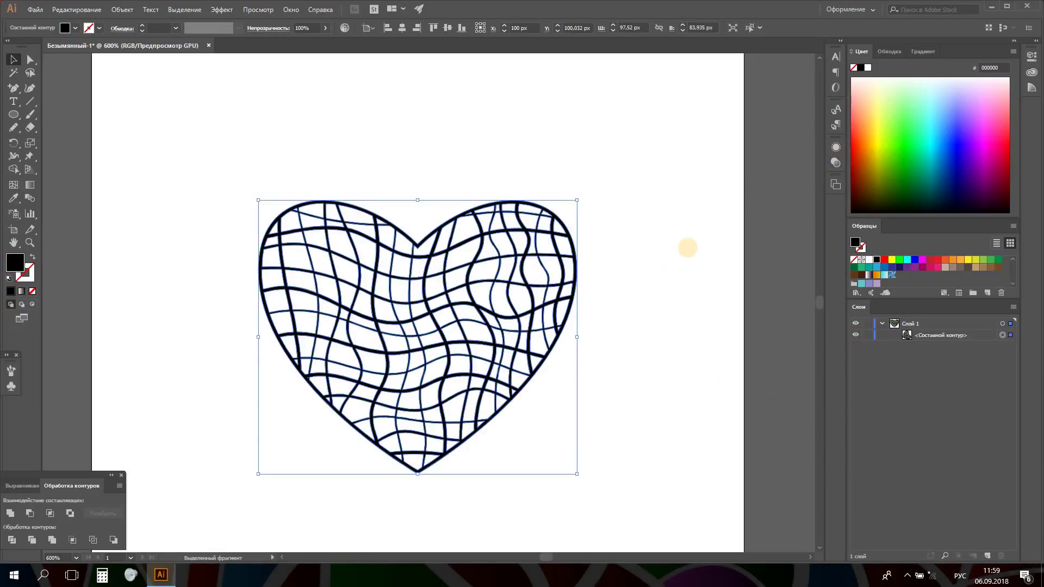
left_click(689, 241)
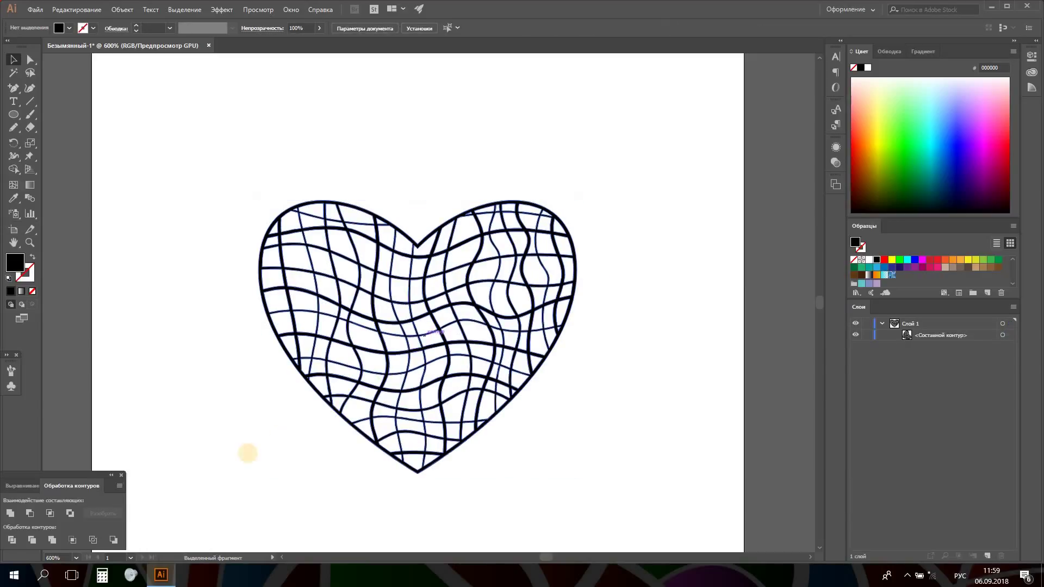
Step: At 400% zoom, enlarge the heart to about 106.89 × 92 px, centred at X 100 px, Y 100 px
left_click(76, 557)
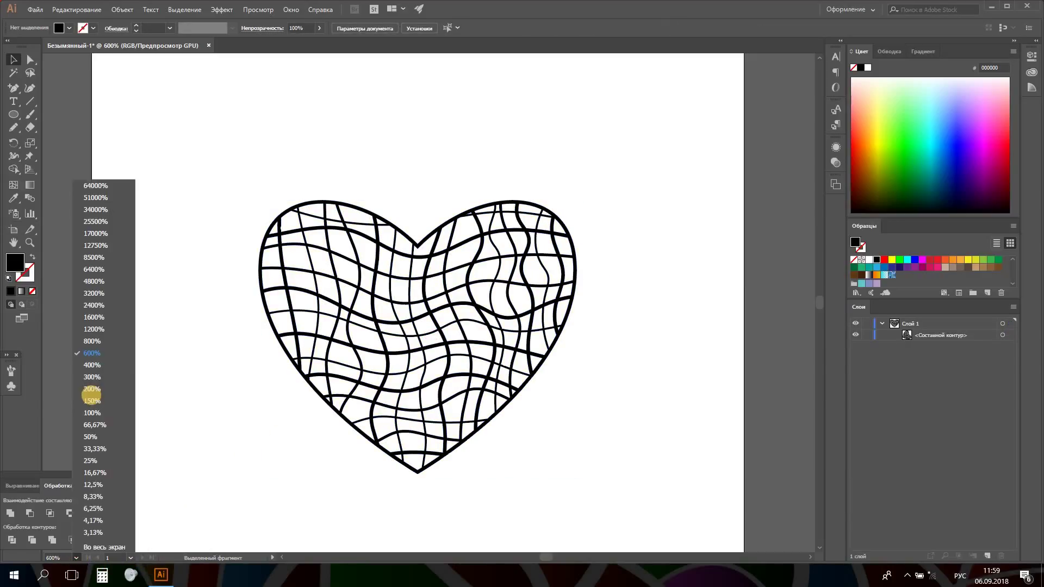
left_click(92, 365)
left_click(419, 298)
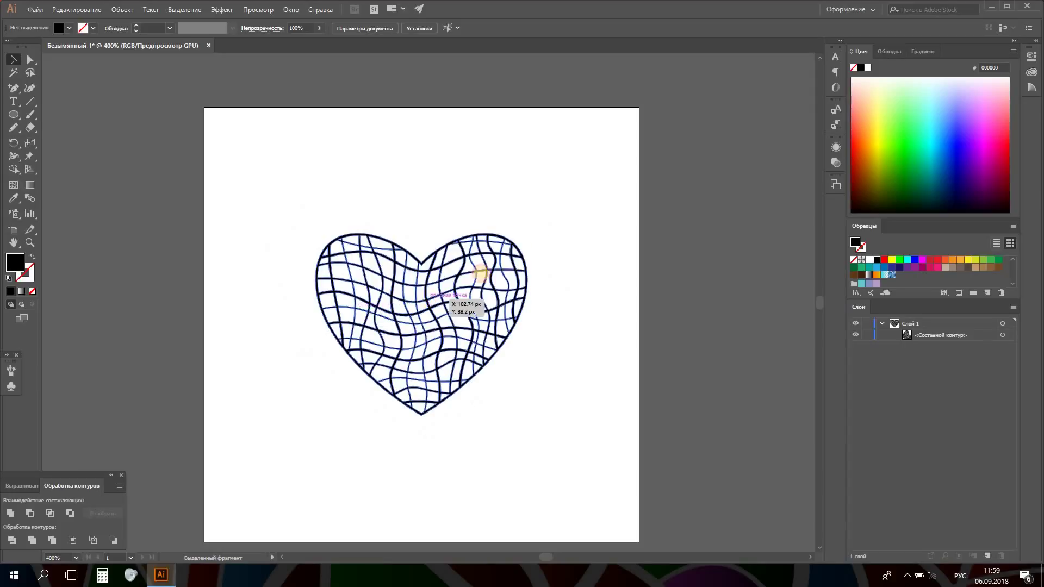
left_click_drag(529, 235, 548, 216)
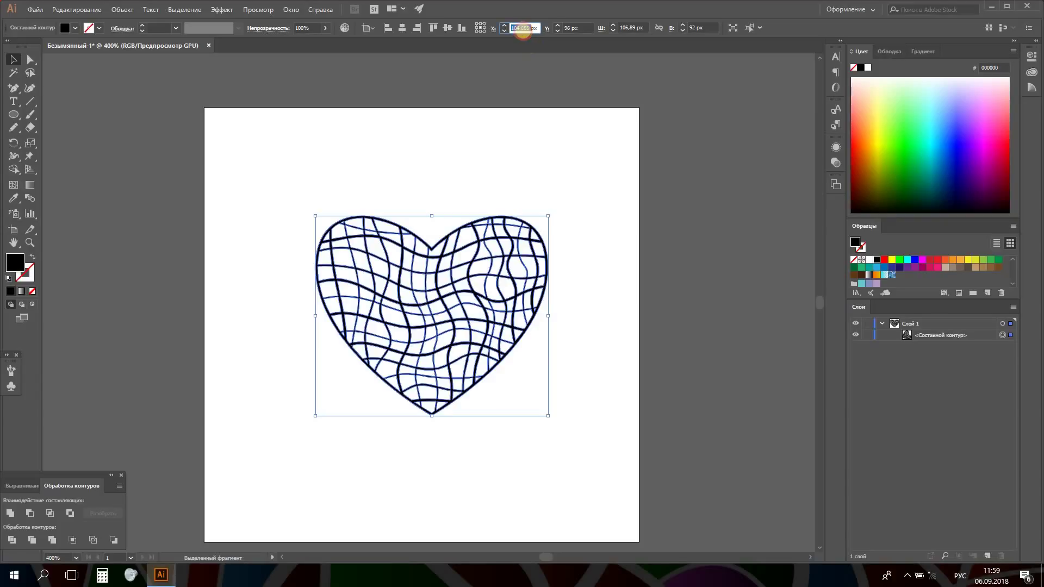
left_click(523, 28)
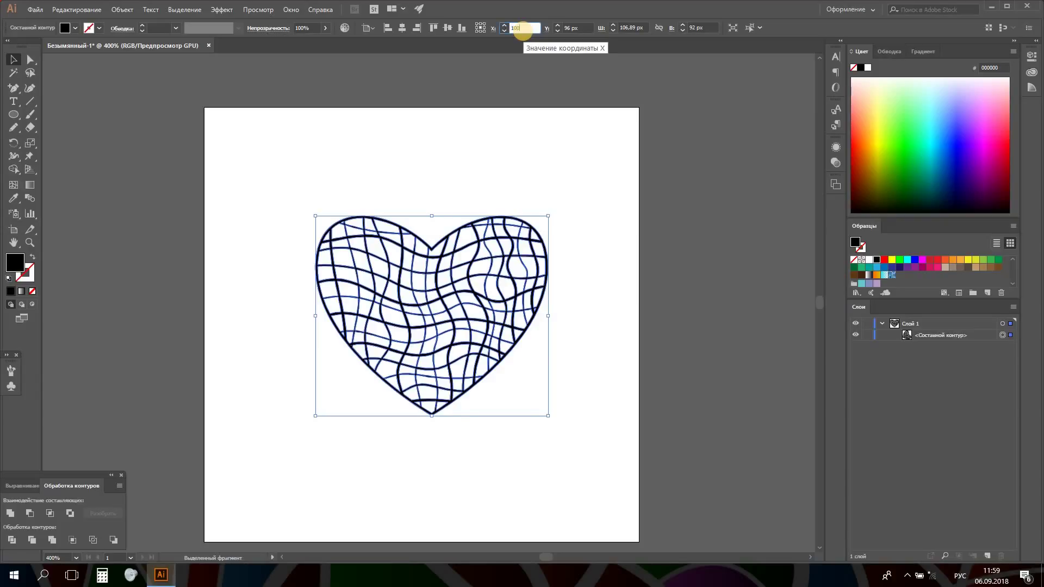
key("Return")
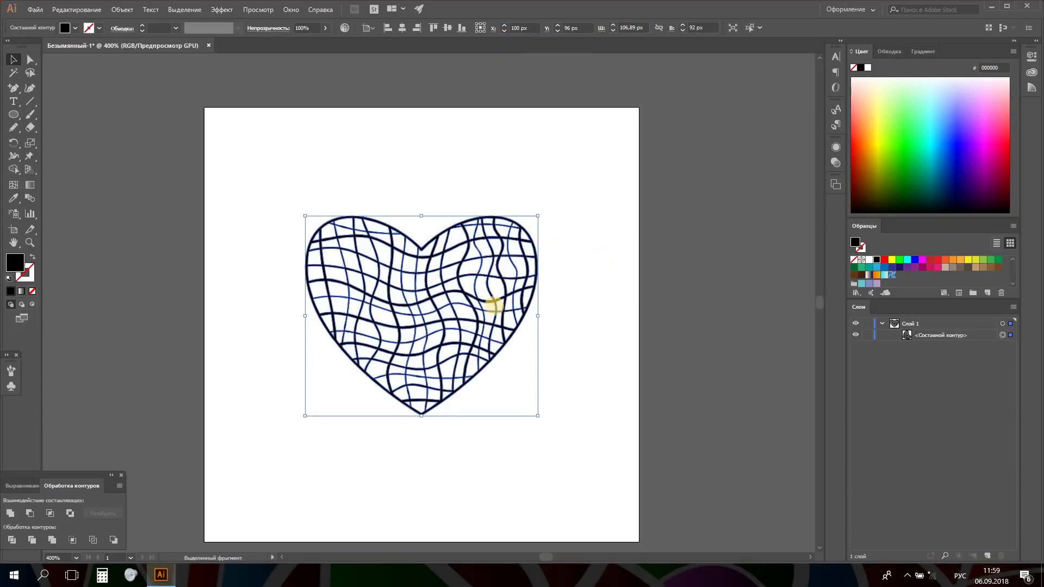
left_click_drag(438, 349, 439, 352)
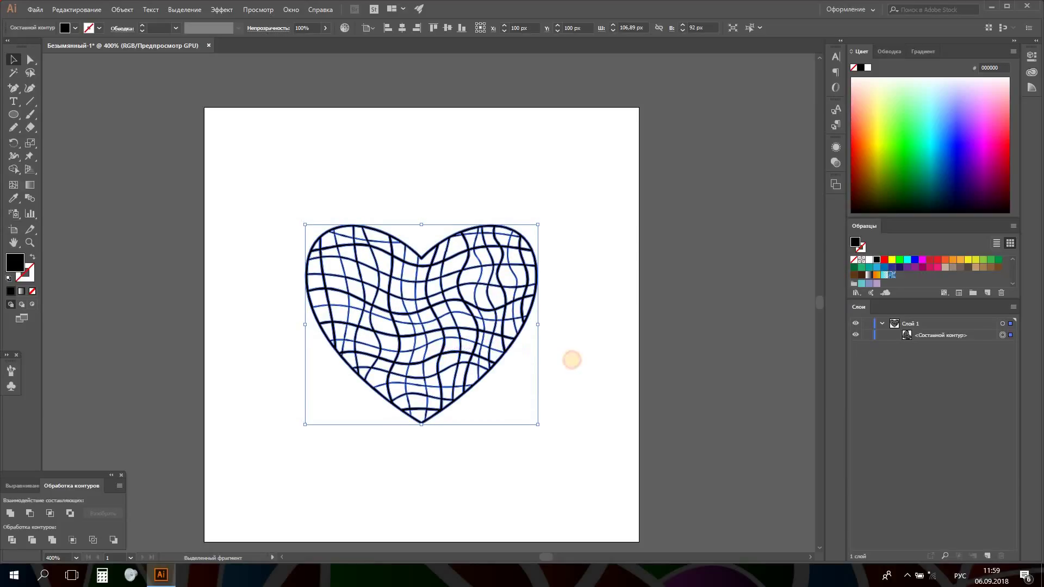
left_click(571, 359)
left_click(16, 111)
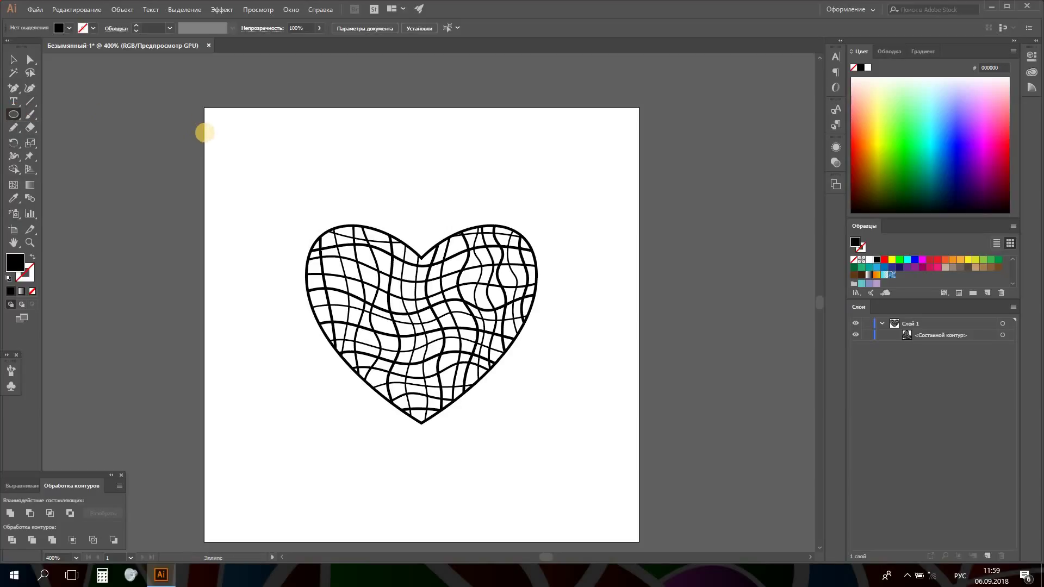
Step: Draw a 198 × 198 px circle over the heart and give it a white-to-black linear gradient
left_click_drag(204, 132, 487, 164)
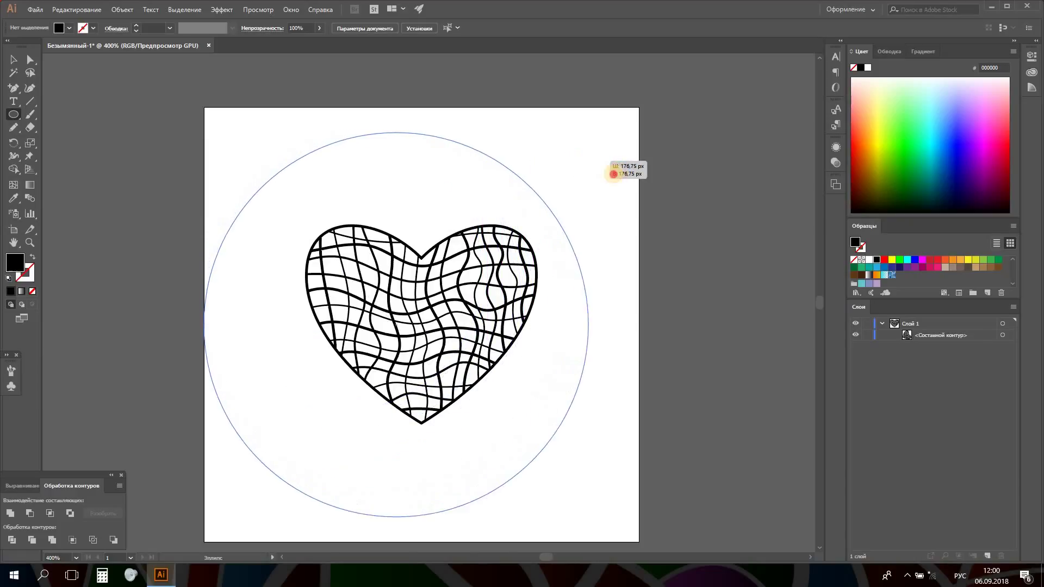
left_click_drag(487, 164, 634, 181)
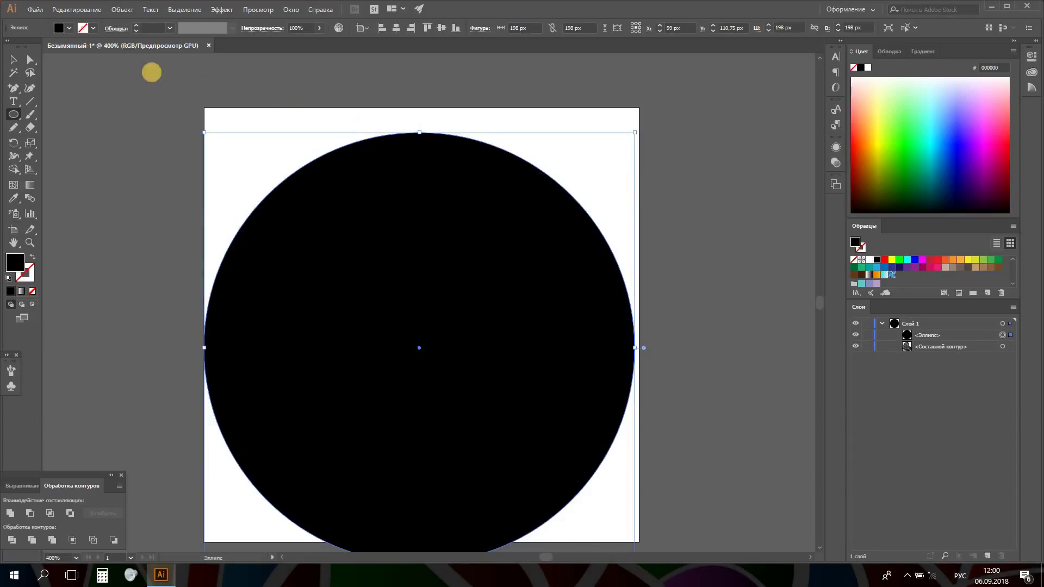
left_click(11, 60)
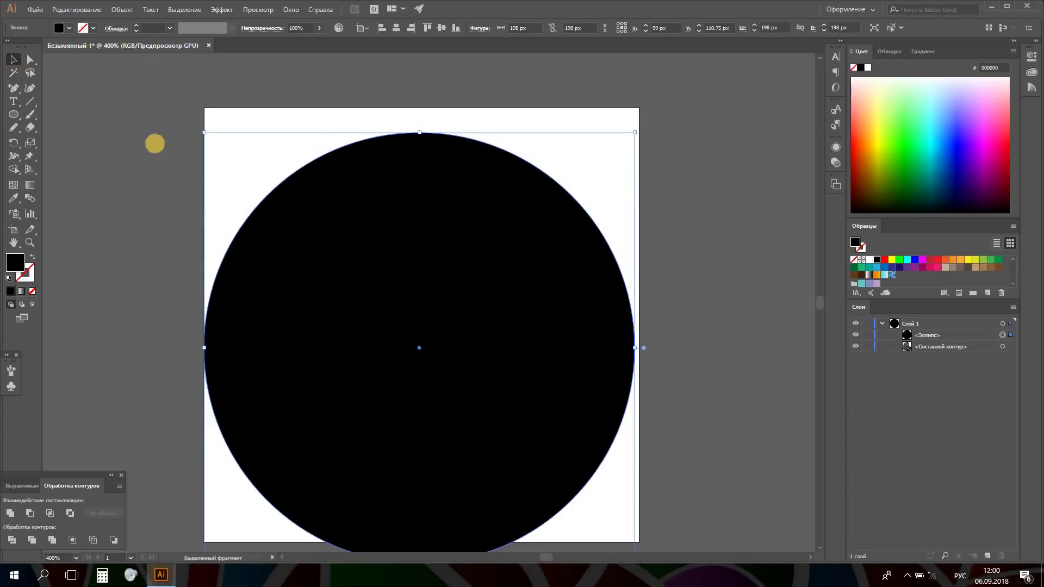
left_click(20, 291)
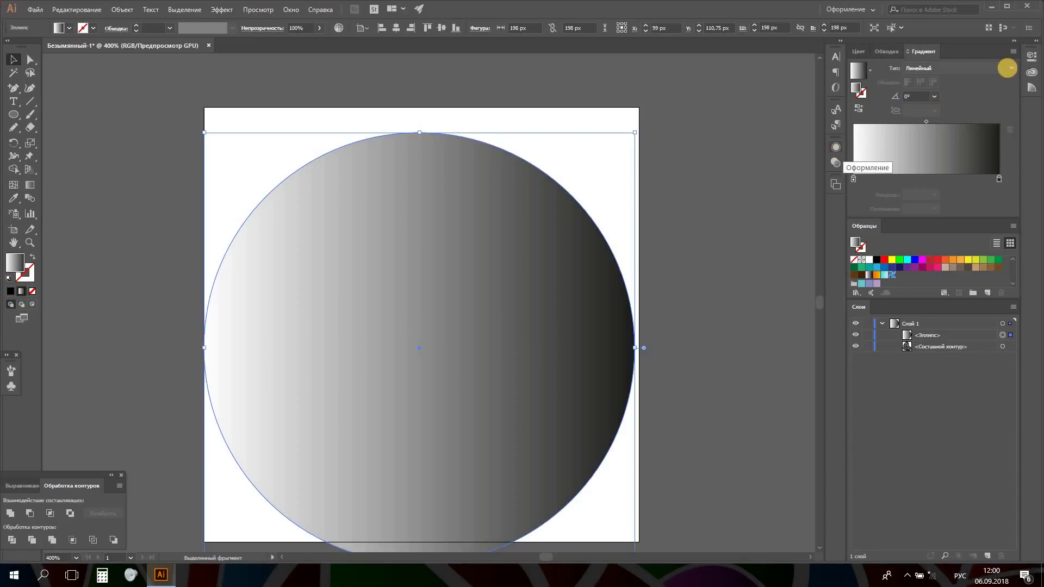
Step: Make the circle's gradient radial with the dark colour stop at the centre
left_click(1009, 68)
left_click(1005, 89)
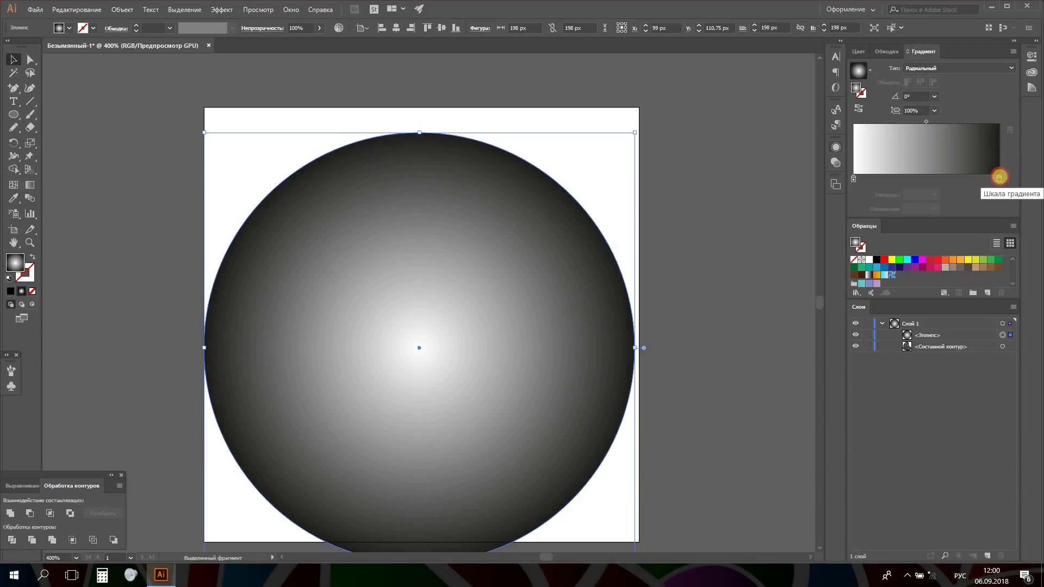
left_click_drag(999, 177, 943, 178)
left_click_drag(857, 176, 895, 183)
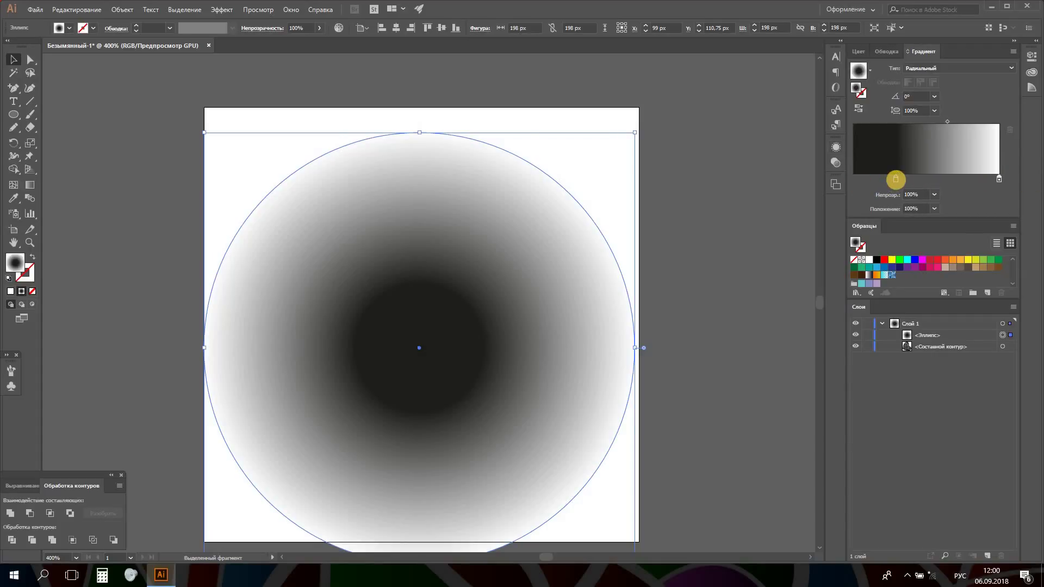
left_click_drag(895, 183, 821, 178)
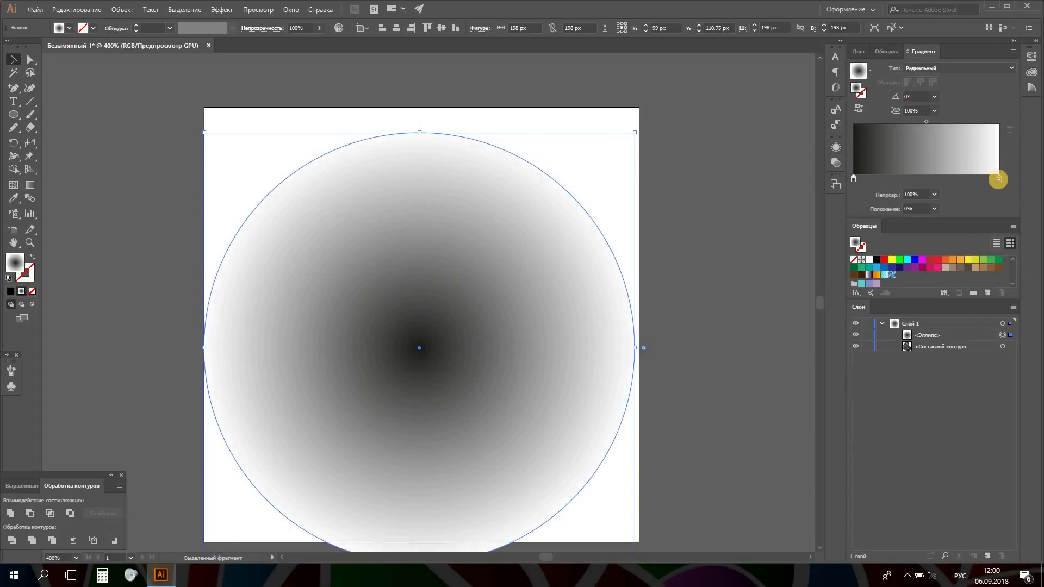
Step: Set the outer gradient stop to 0% opacity so the circle fades out at its edge
double_click(998, 179)
key("Escape")
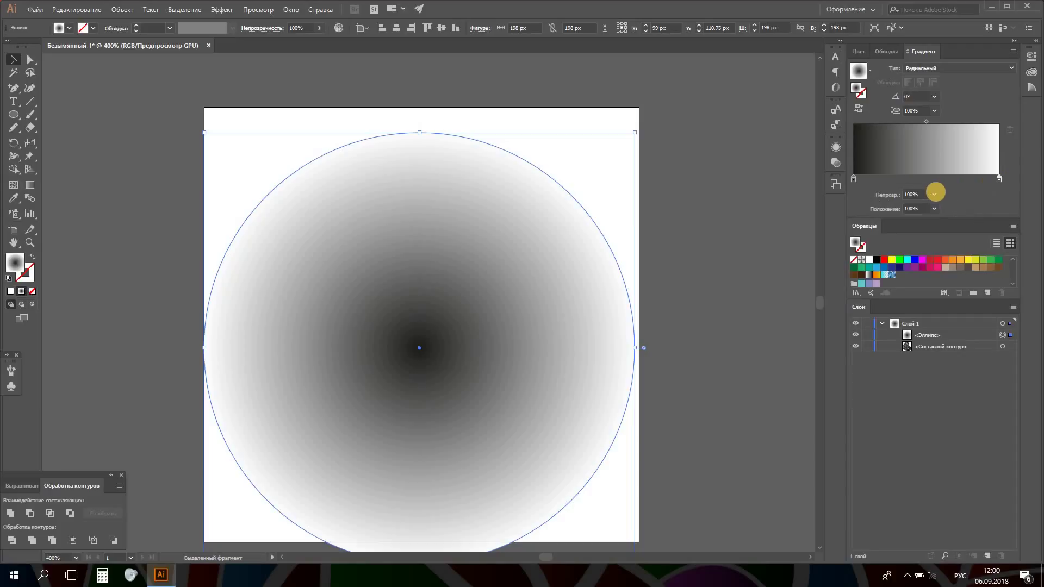
left_click(934, 195)
left_click(939, 216)
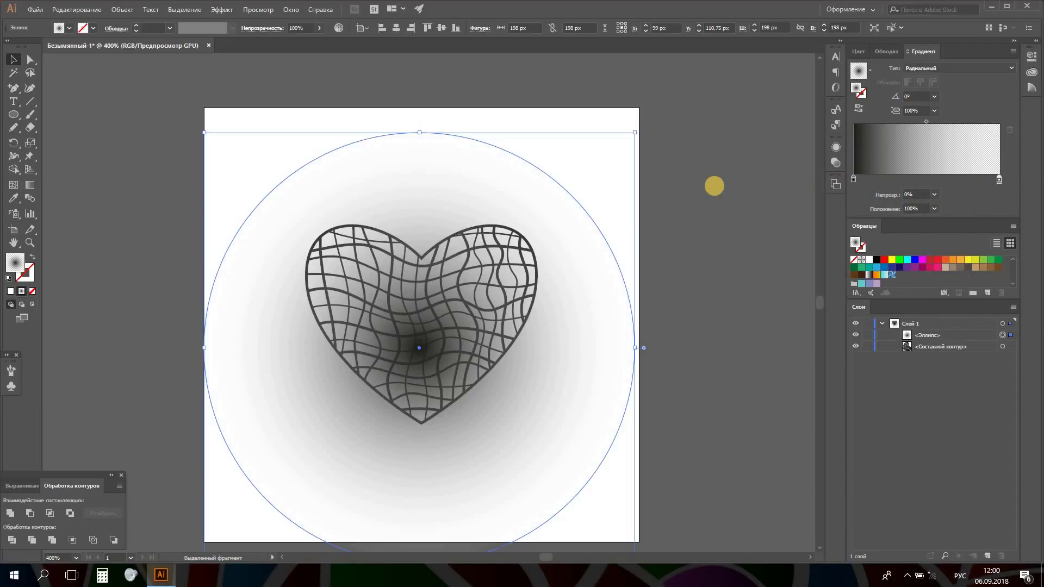
left_click(667, 188)
left_click(482, 186)
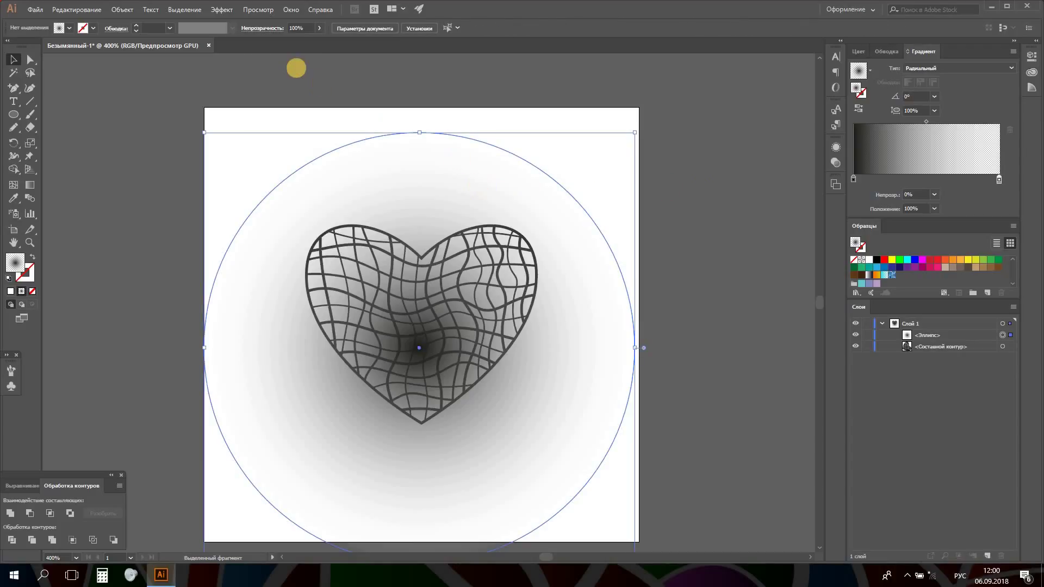
left_click(319, 28)
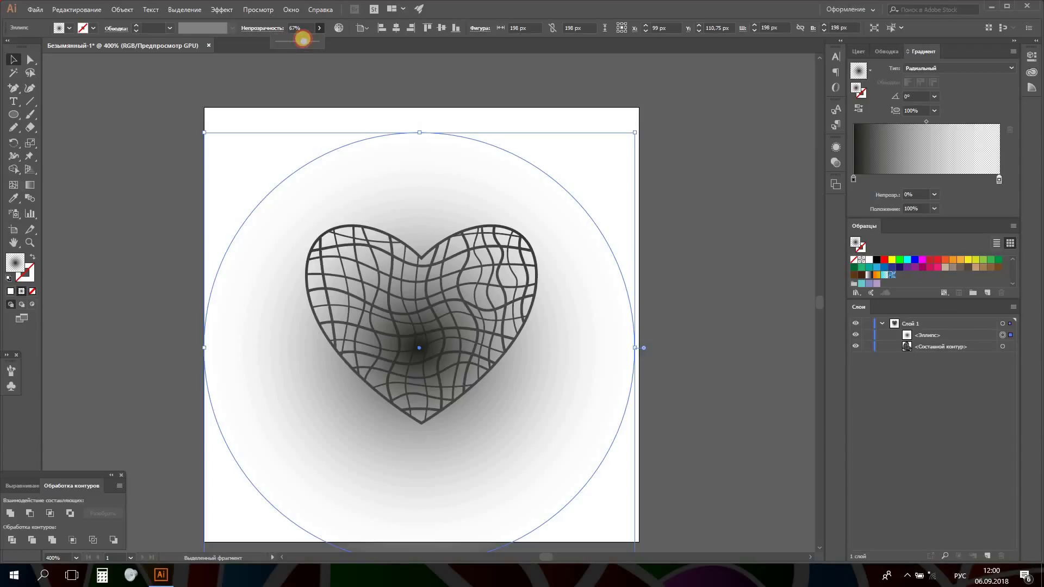
Step: Lower the circle's opacity to 64% and flatten it into a 9 px tall ellipse beneath the heart
left_click_drag(303, 40, 302, 41)
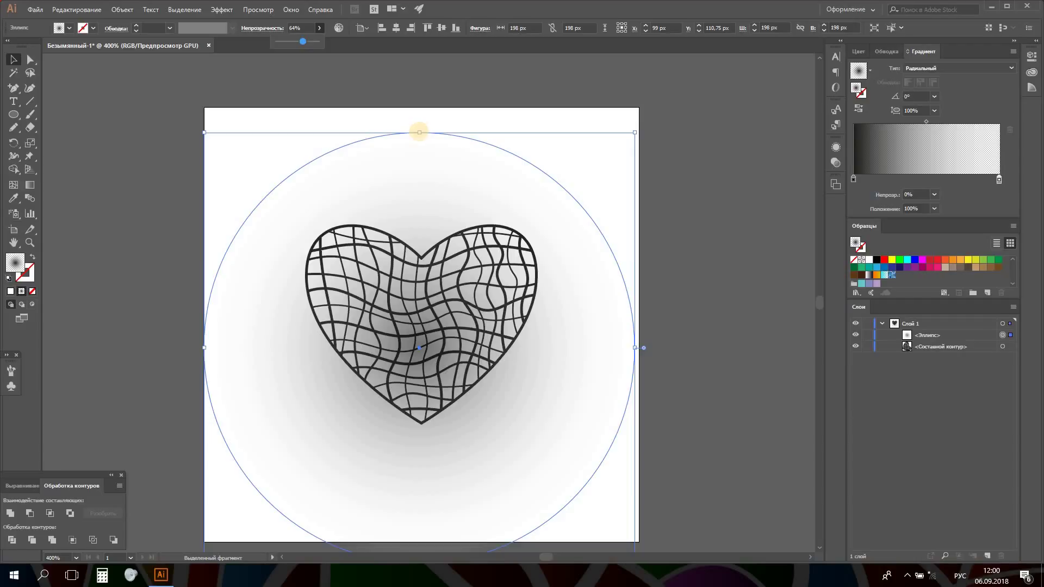
left_click_drag(420, 132, 415, 505)
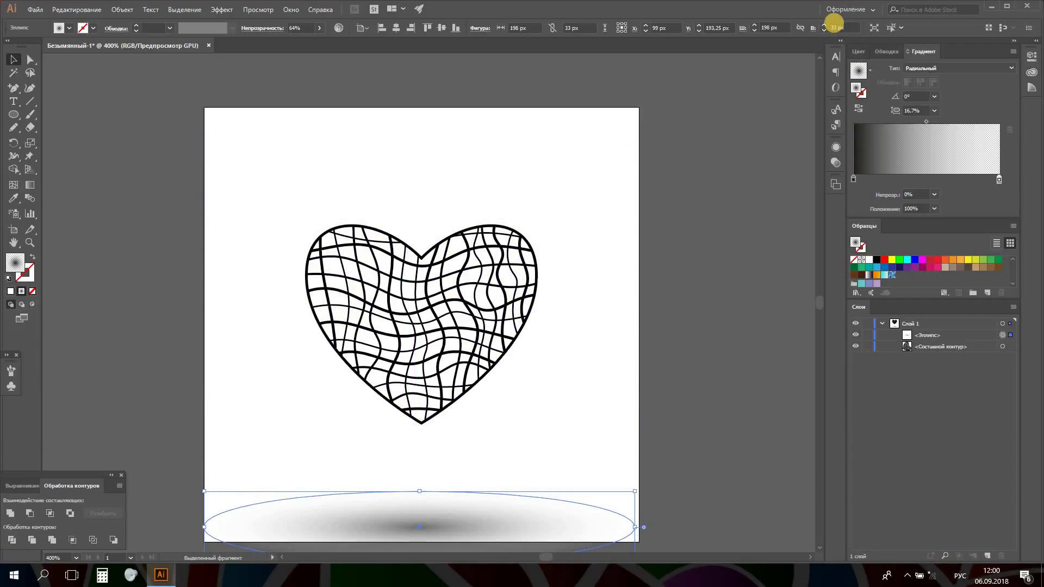
double_click(837, 27)
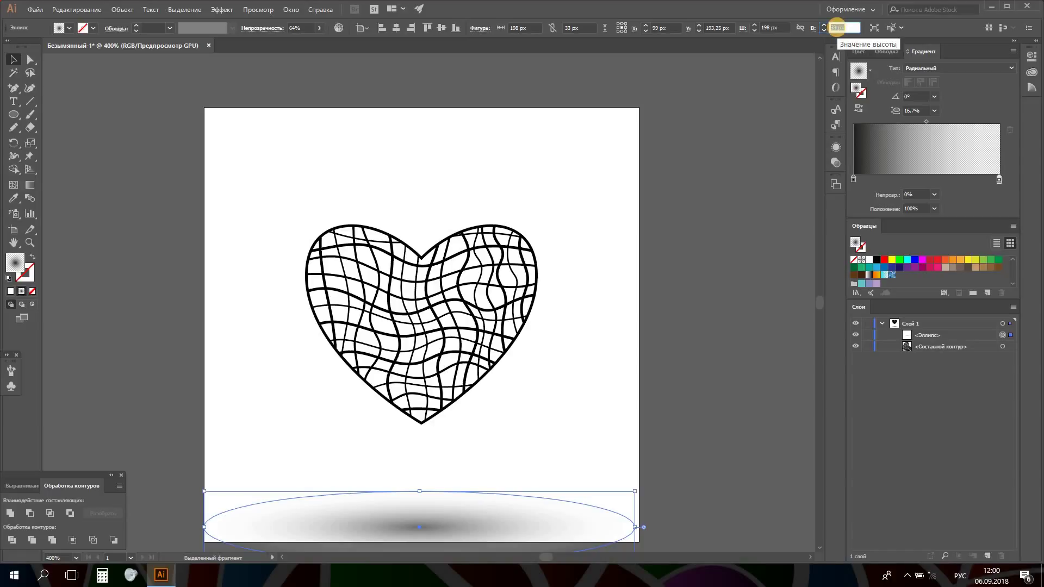
type("8")
type("9")
key("Return")
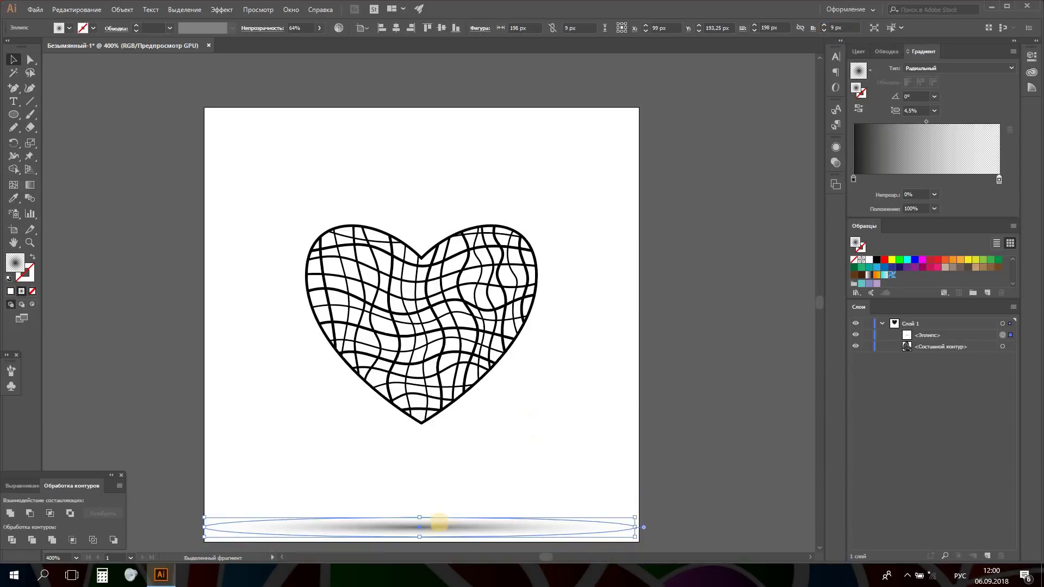
left_click_drag(427, 525, 396, 469)
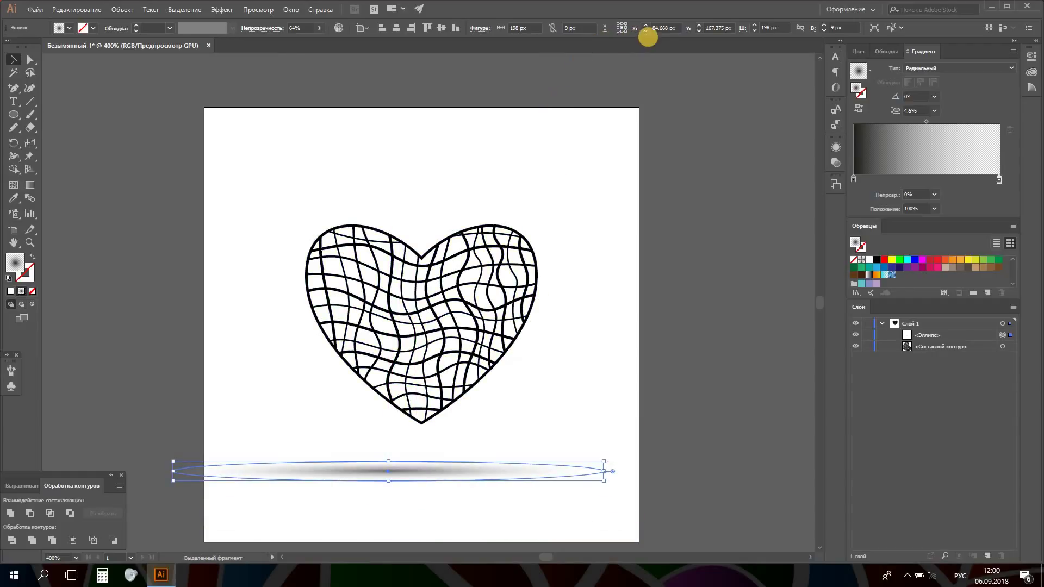
Step: Position the shadow ellipse at X 100 px and nudge it slightly upward
double_click(660, 28)
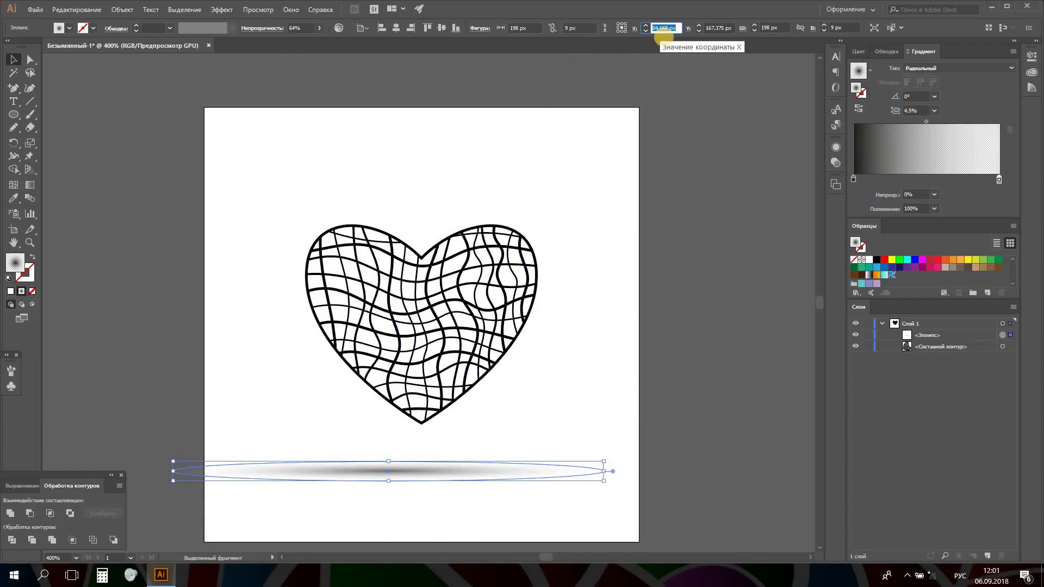
type("100")
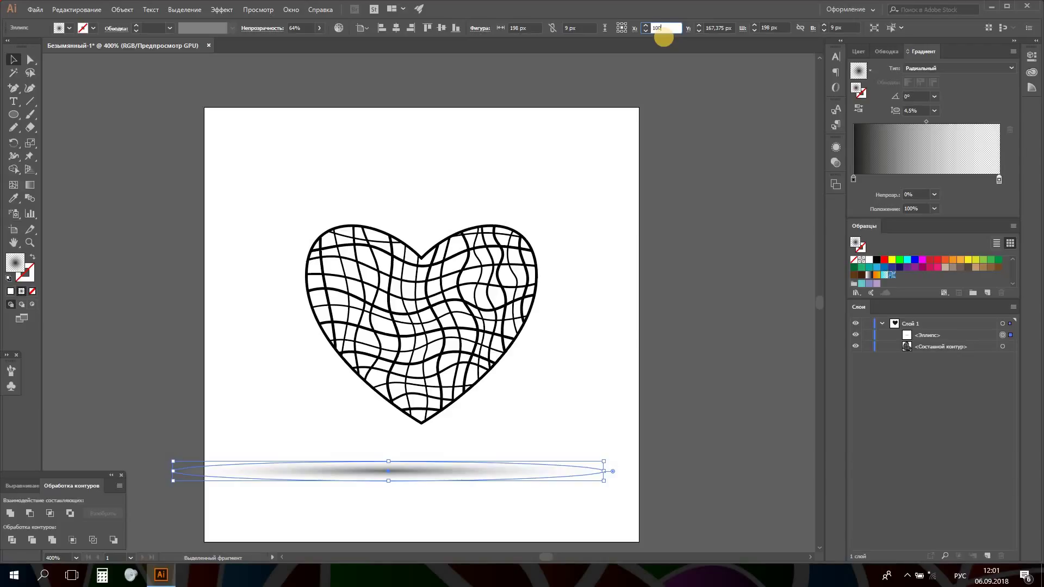
key("Return")
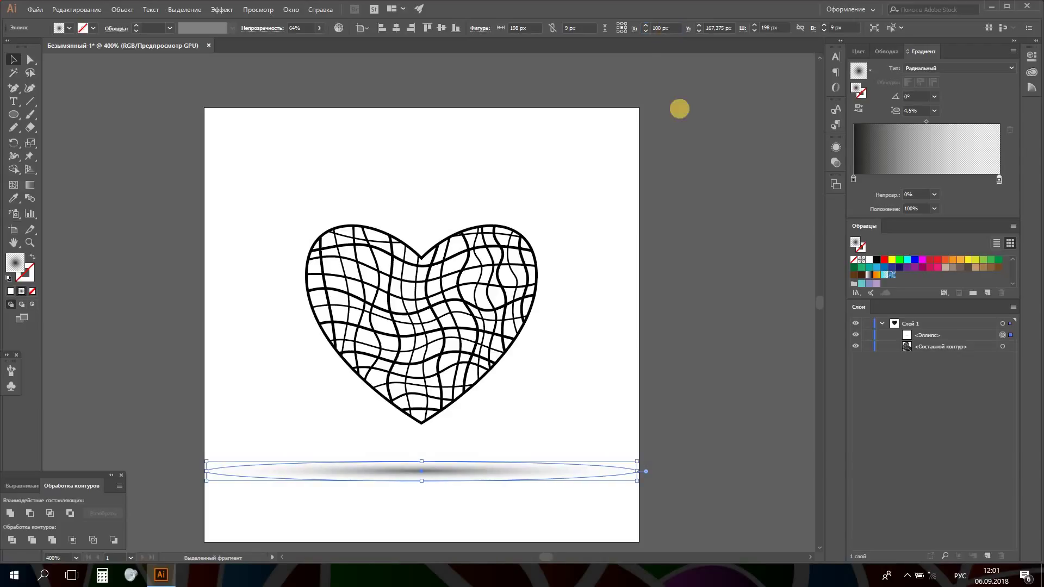
left_click(598, 310)
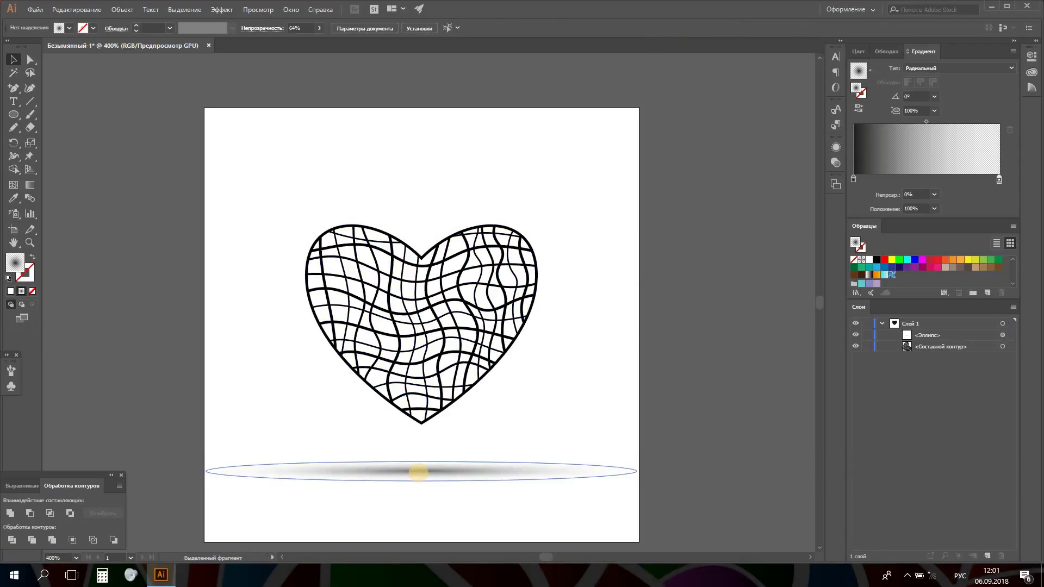
left_click_drag(418, 473, 422, 463)
left_click(517, 406)
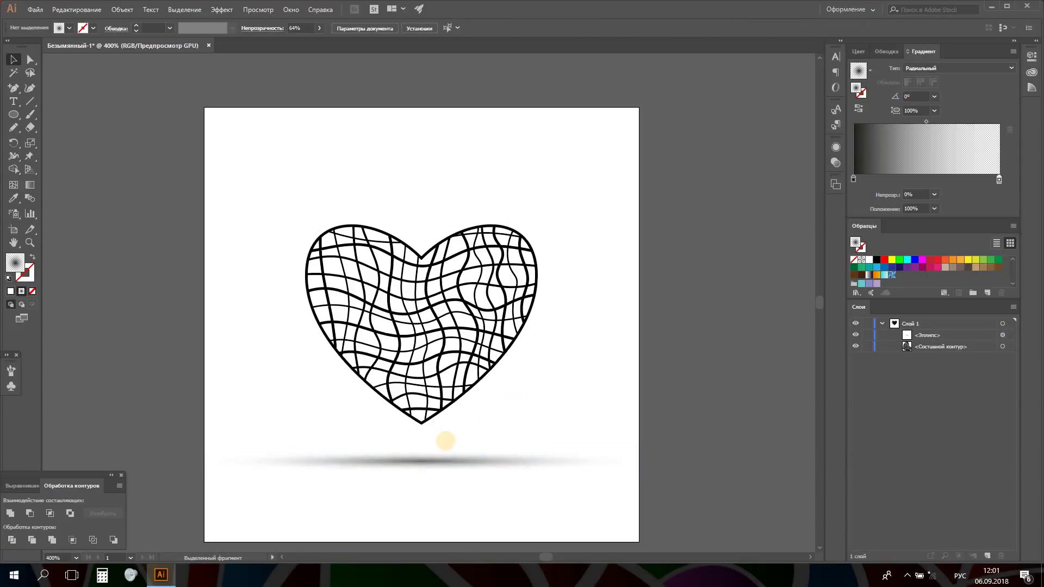
Step: Reduce the shadow ellipse's opacity to 54%
left_click(433, 462)
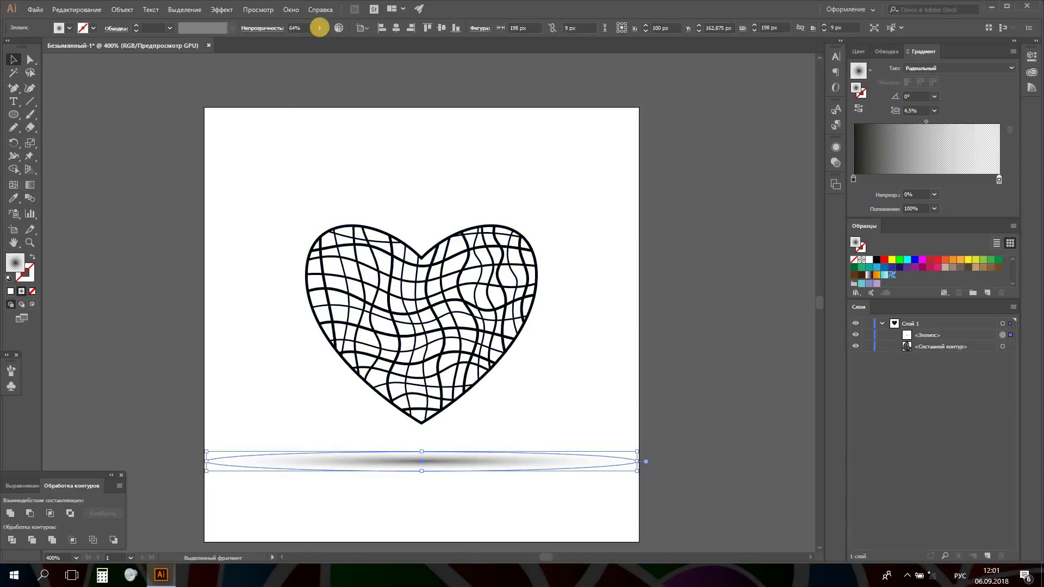
left_click_drag(304, 43, 296, 40)
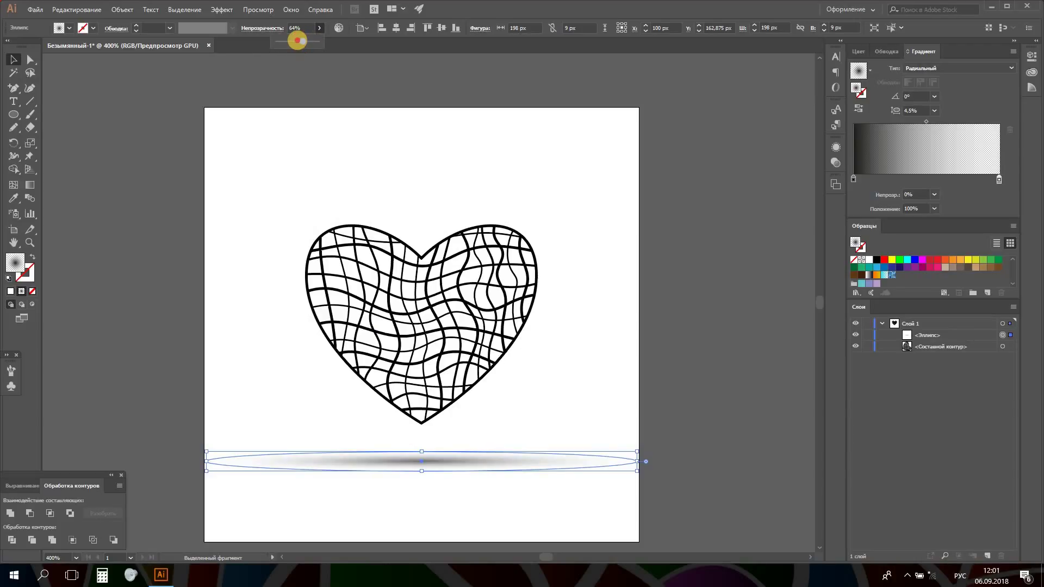
left_click_drag(296, 41, 291, 40)
left_click(292, 156)
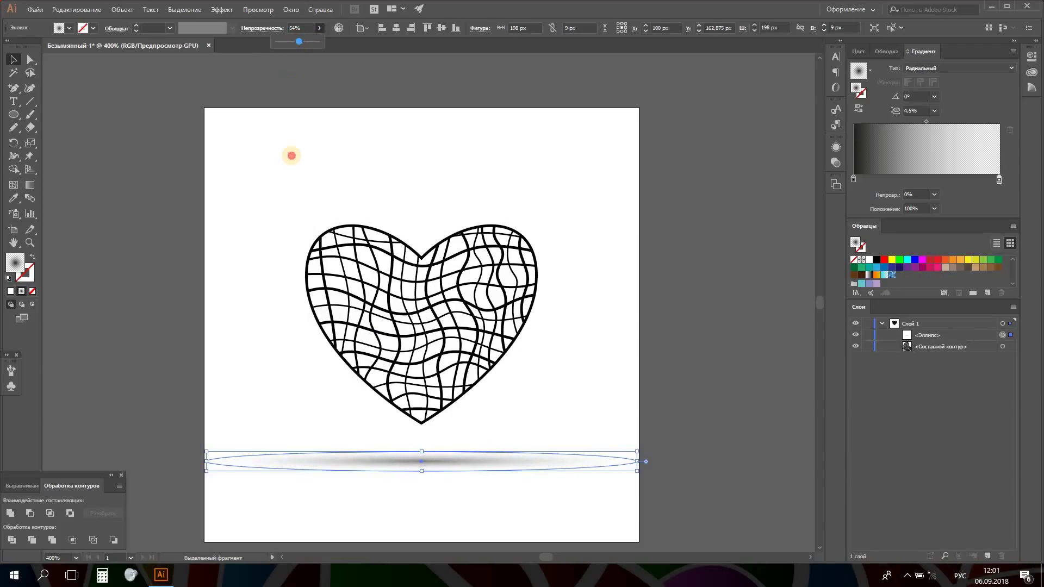
left_click(292, 155)
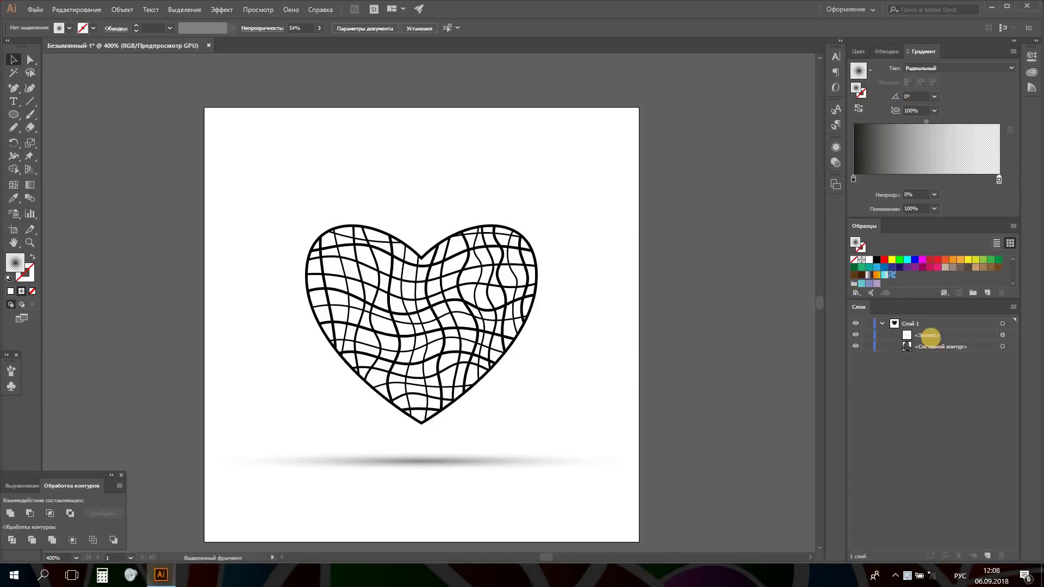
Step: Rename <Ellipse> to Shadow, drag it below <Compound Path>, and rename that to Heart
left_click(928, 334)
double_click(928, 334)
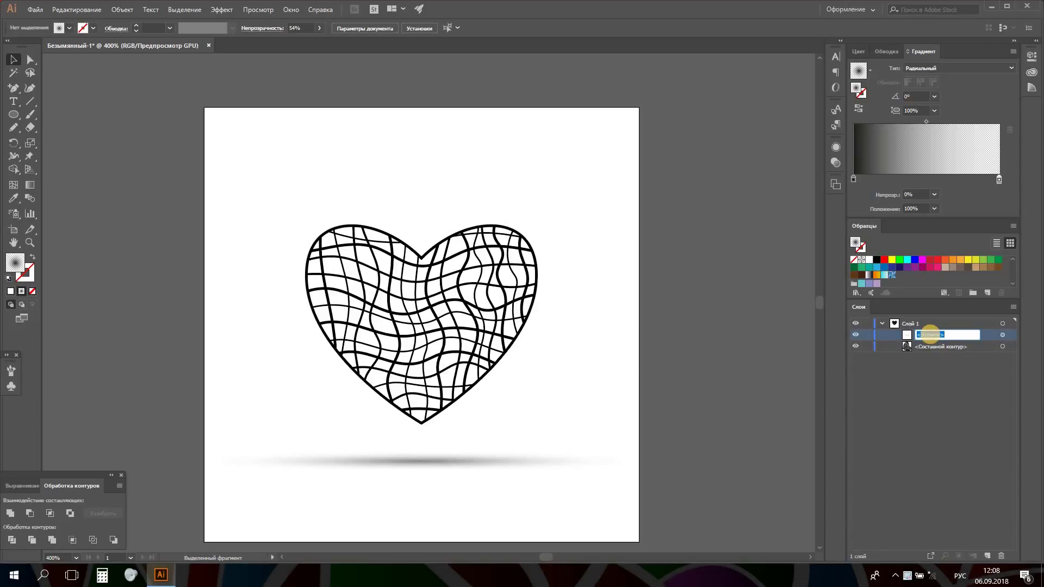
key("alt+shift")
type("Shadow")
left_click(918, 333)
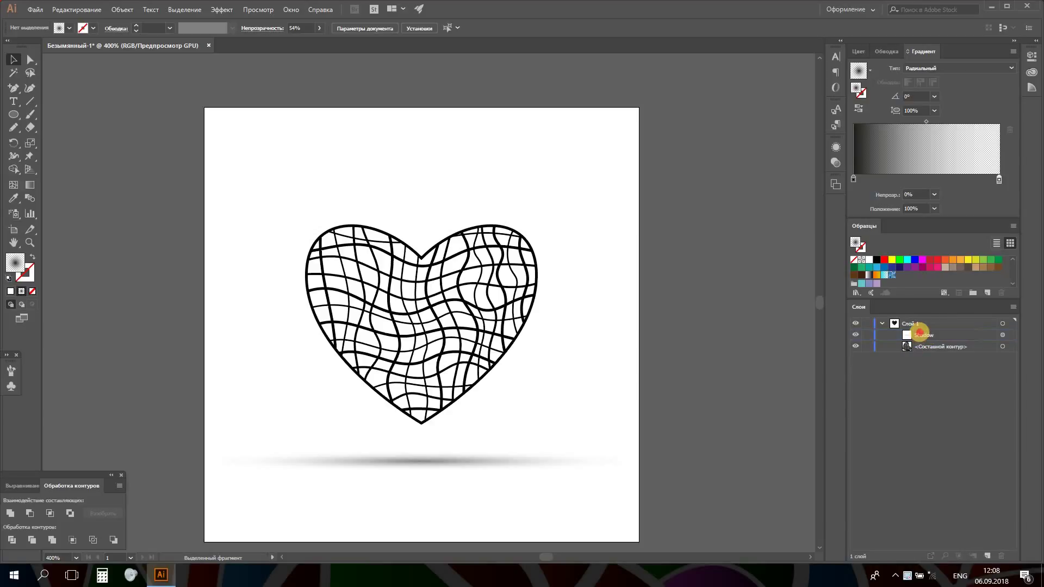
left_click_drag(919, 333, 913, 349)
double_click(923, 333)
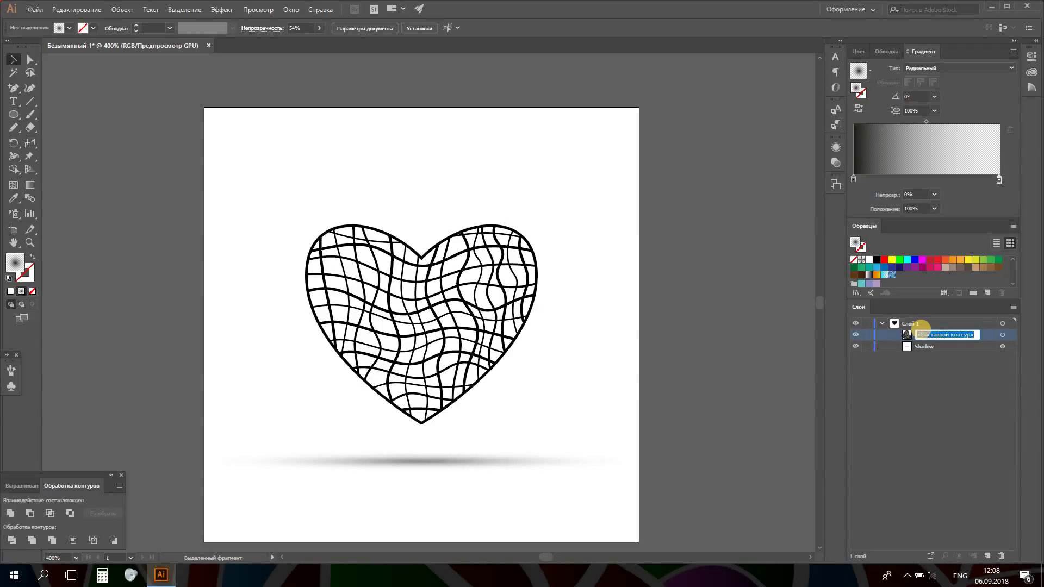
type("Heart")
left_click(923, 371)
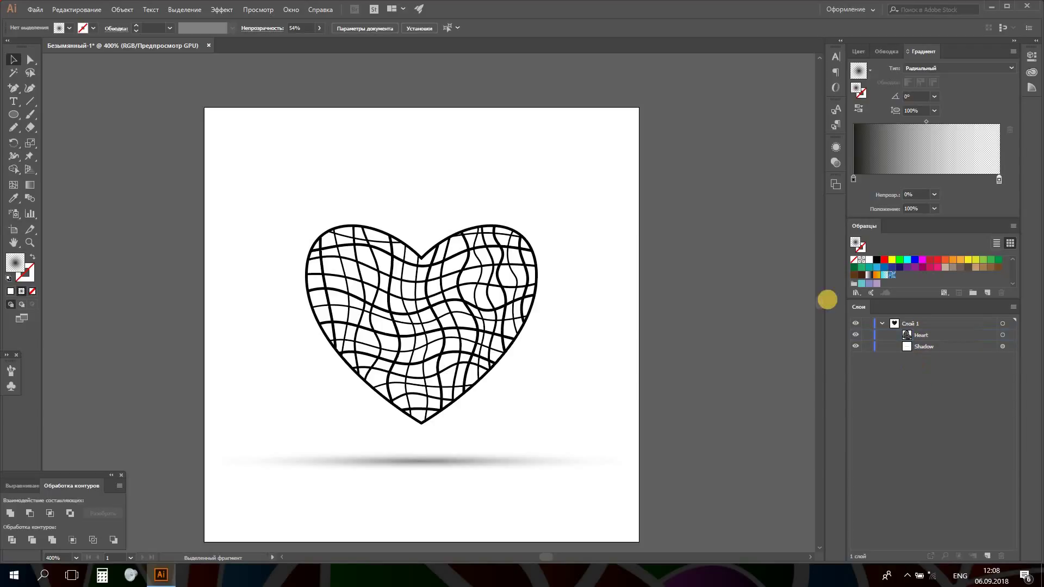